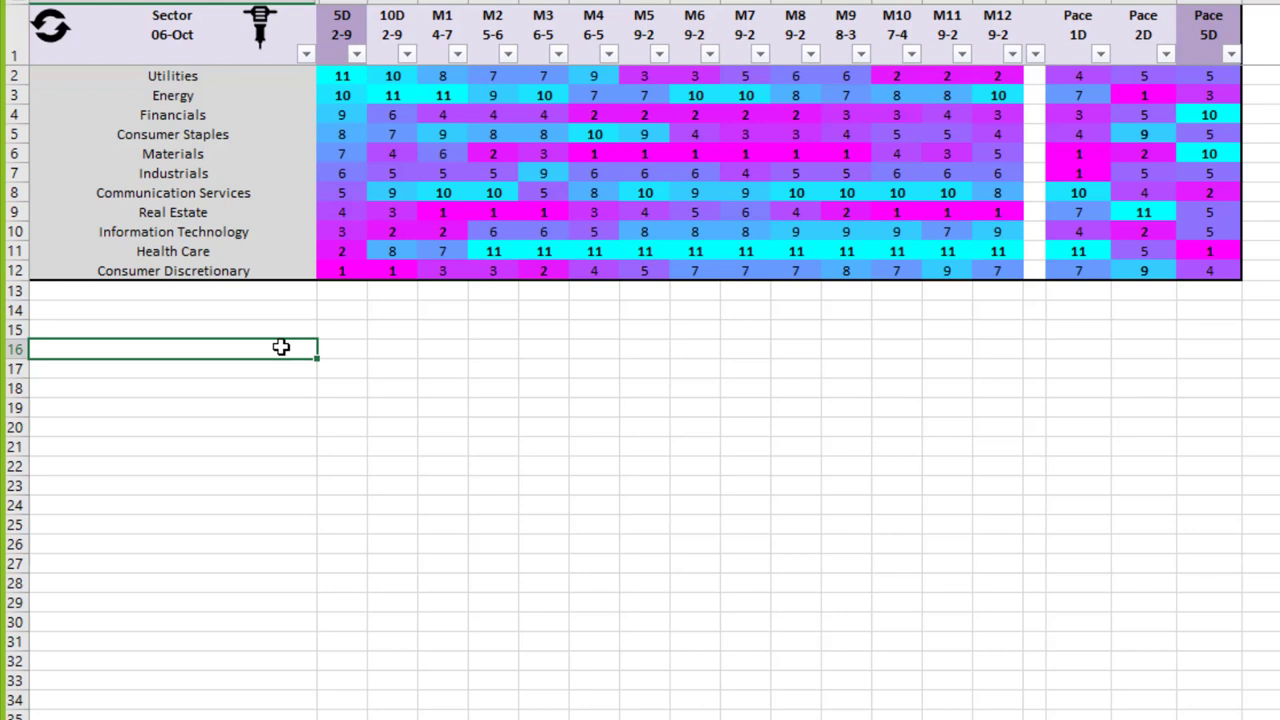
- Highlight the 5D scores of Utilities and Energy, then those of Health Care and Consumer Discretionary
{"action": "left_click", "coordinate": [343, 77]}
{"action": "left_click", "coordinate": [345, 95], "text": "shift"}
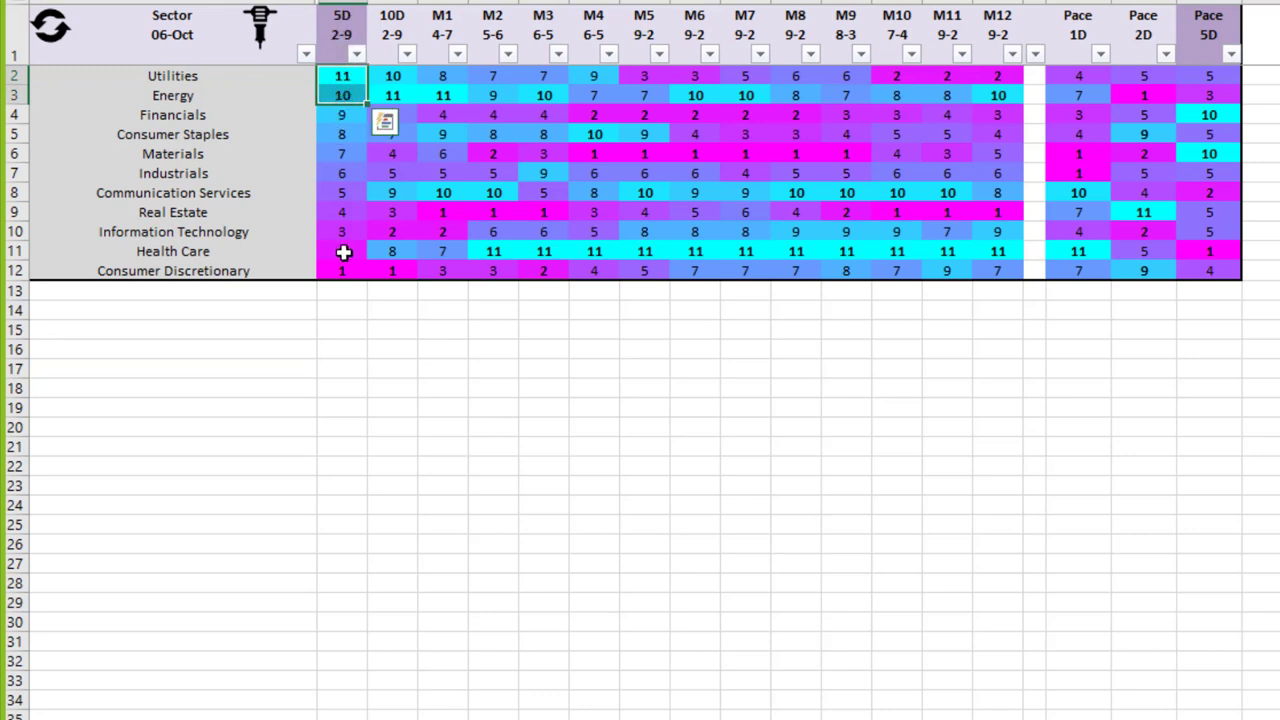
{"action": "left_click_drag", "start_coordinate": [342, 250], "coordinate": [340, 266]}
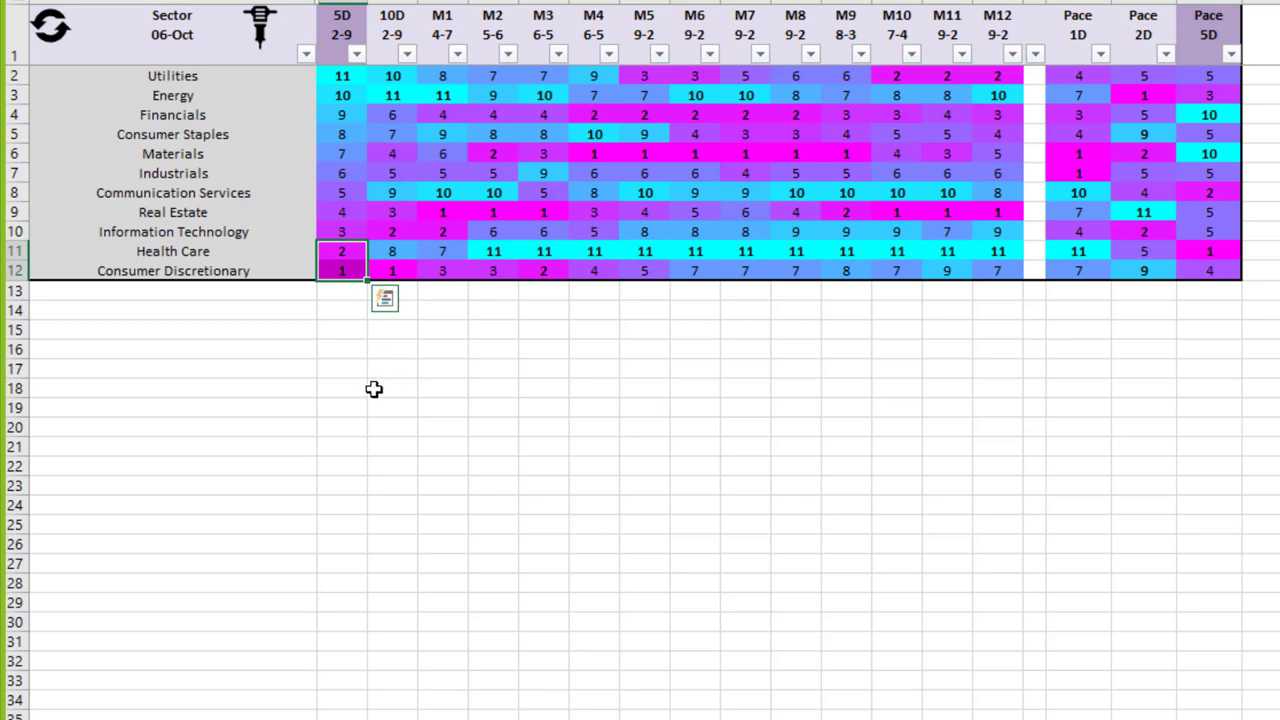
- Highlight the rows from Information Technology through Consumer Discretionary, then the Health Care row alone, to examine their scores
{"action": "left_click", "coordinate": [9, 231]}
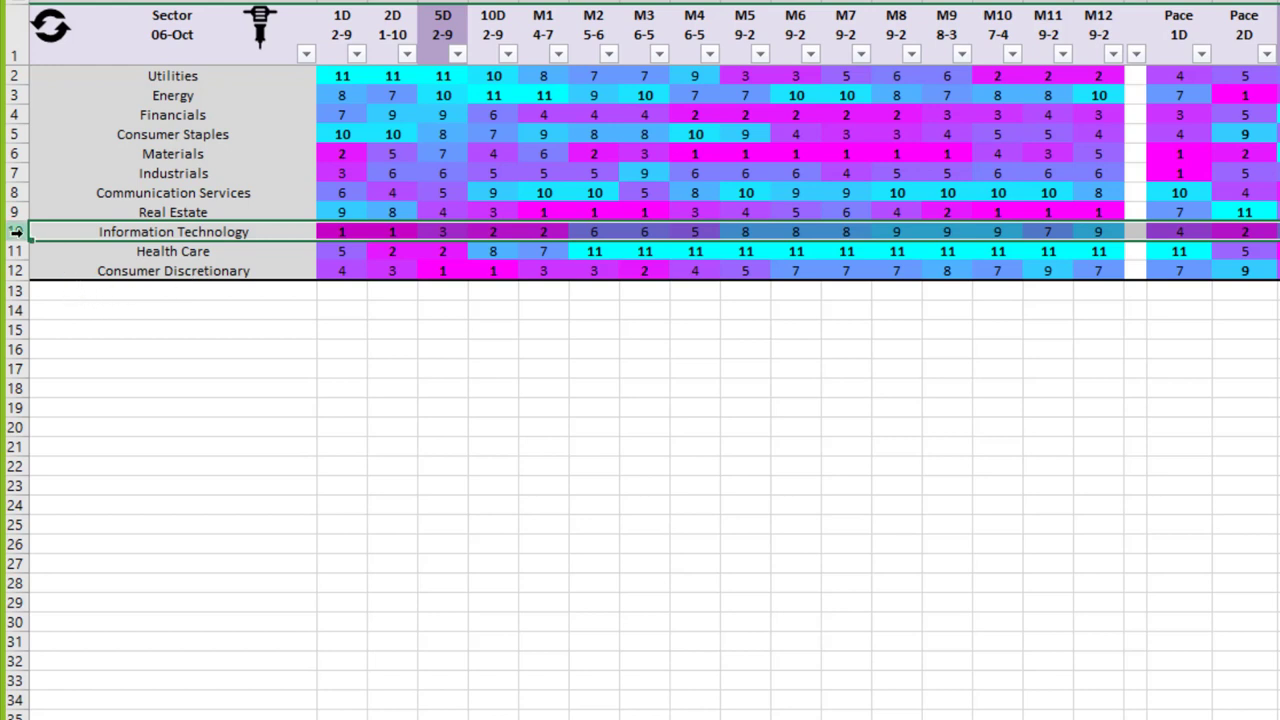
{"action": "left_click_drag", "start_coordinate": [16, 233], "coordinate": [26, 264]}
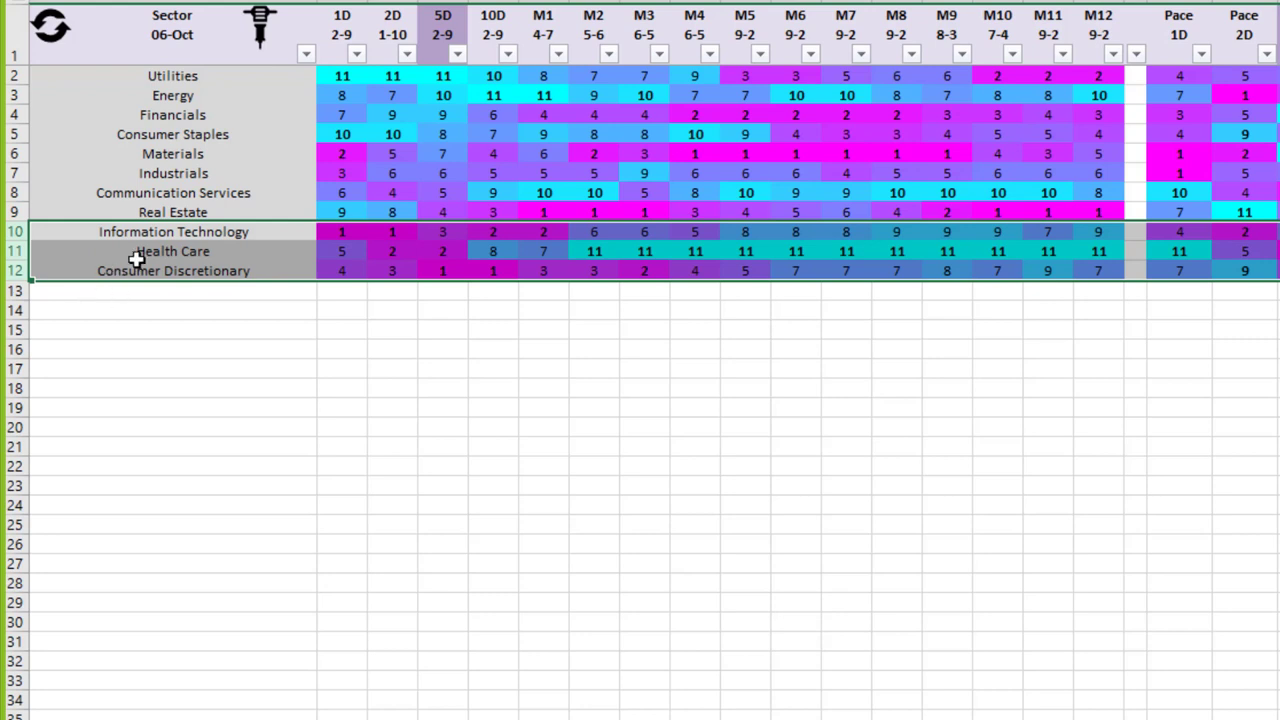
{"action": "left_click", "coordinate": [8, 250]}
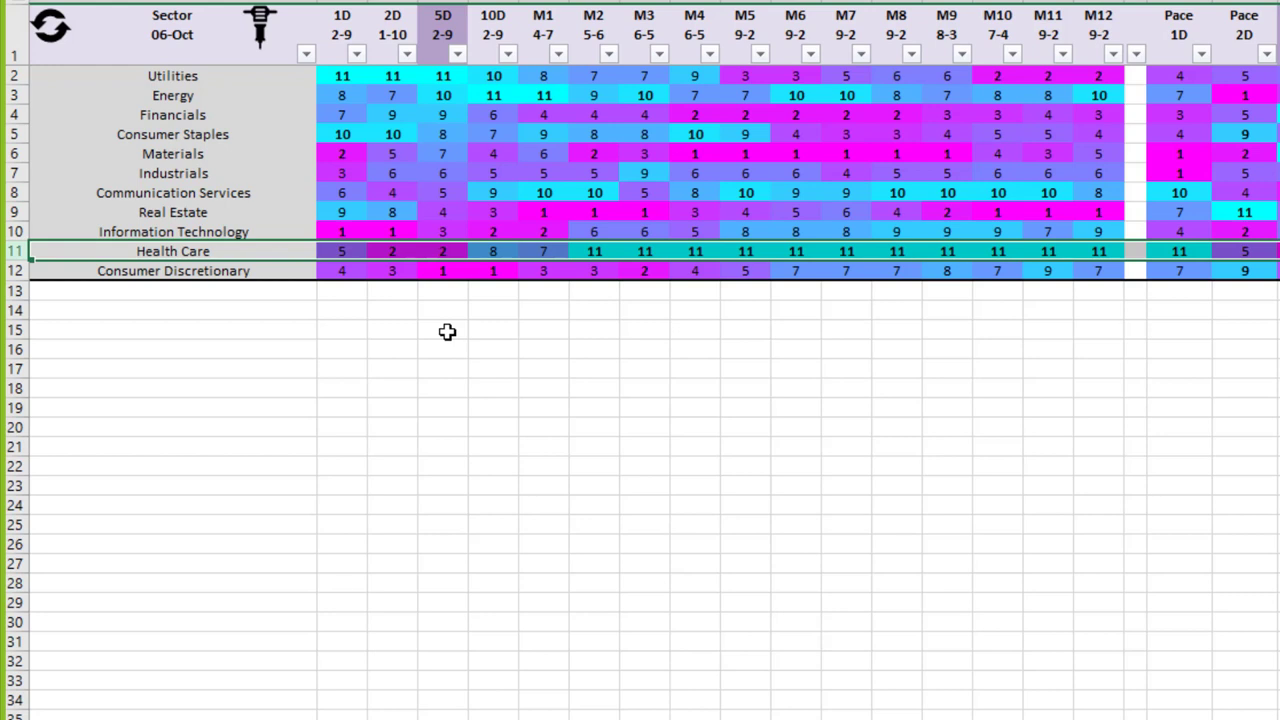
- Compare the 5D scores of Utilities and Energy, then rank the sectors by 1D score from highest to lowest
{"action": "left_click", "coordinate": [248, 76]}
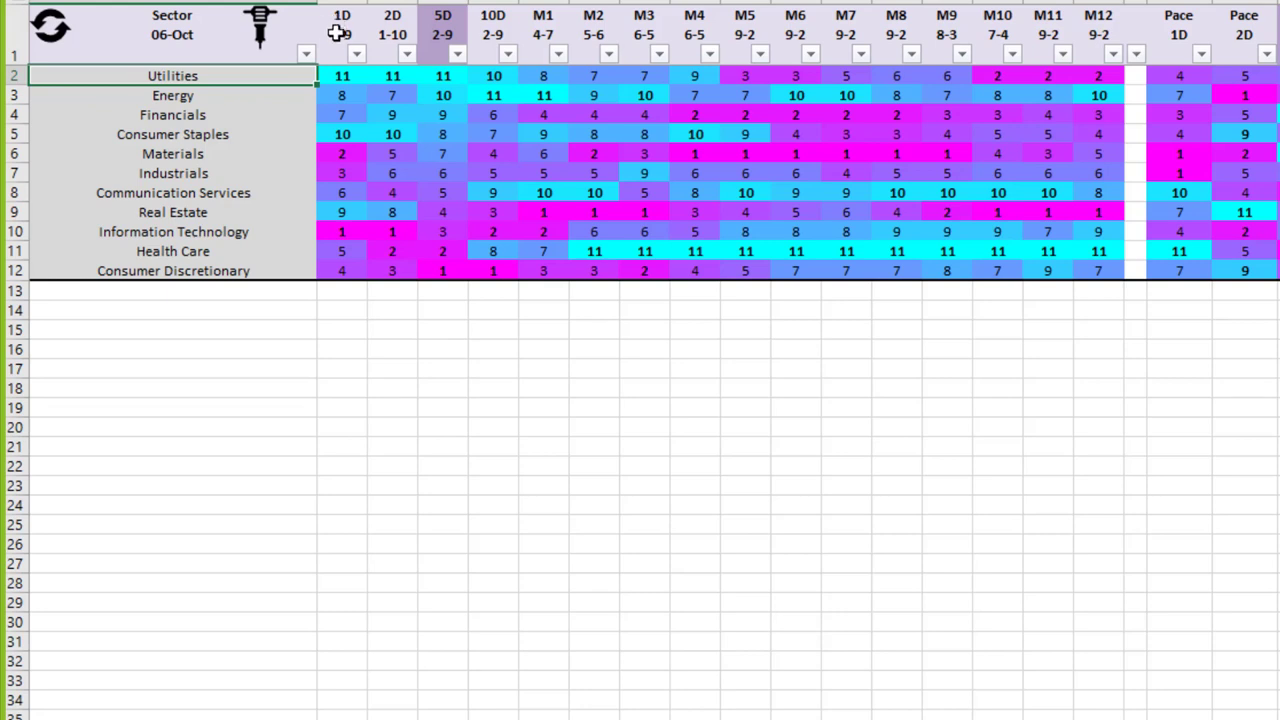
{"action": "left_click_drag", "start_coordinate": [443, 18], "coordinate": [447, 101]}
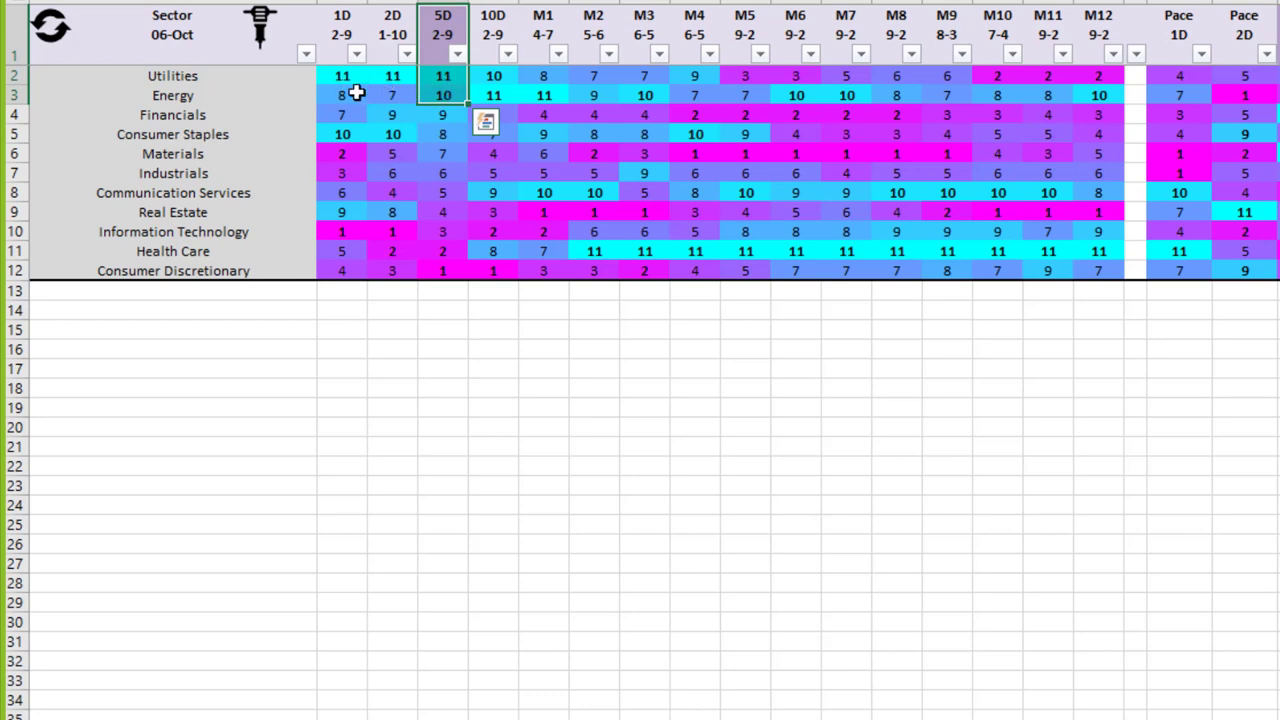
{"action": "left_click", "coordinate": [342, 35]}
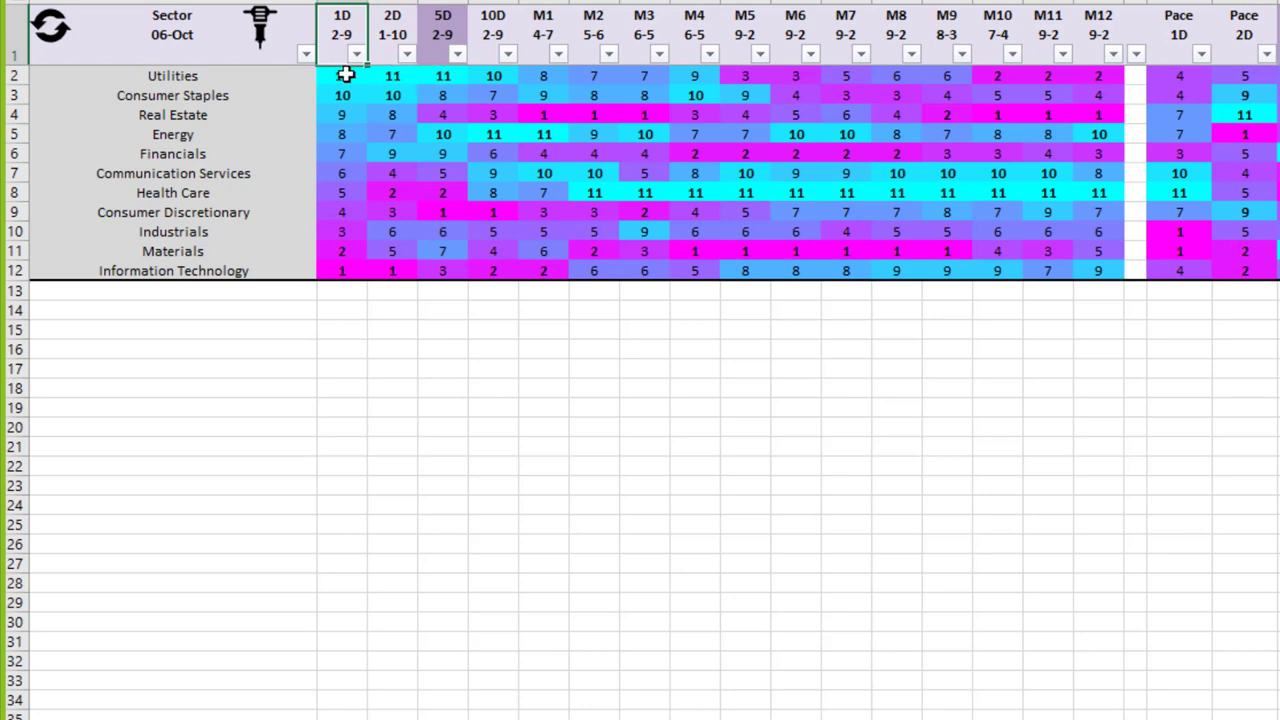
{"action": "left_click", "coordinate": [204, 77]}
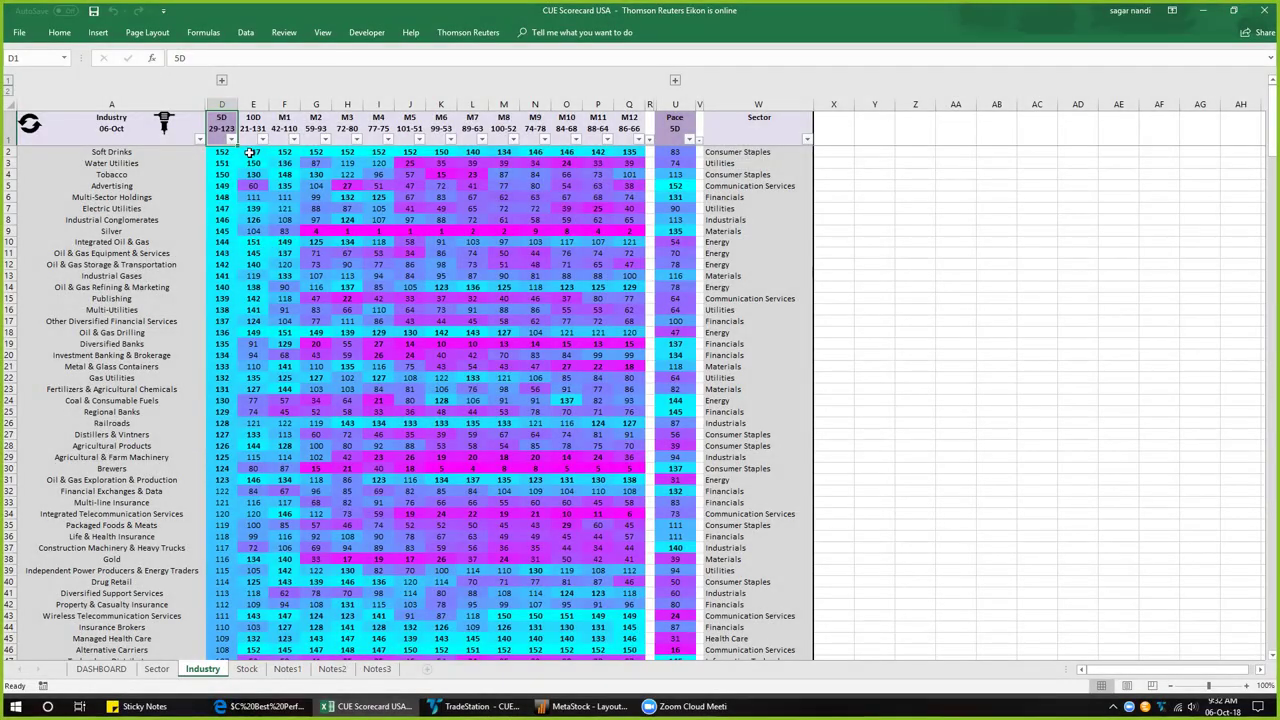
- Highlight the twelve highest 5D scores in the Industry sheet, then select the Water Utilities and Electric Utilities names together
{"action": "left_click_drag", "start_coordinate": [222, 153], "coordinate": [227, 276]}
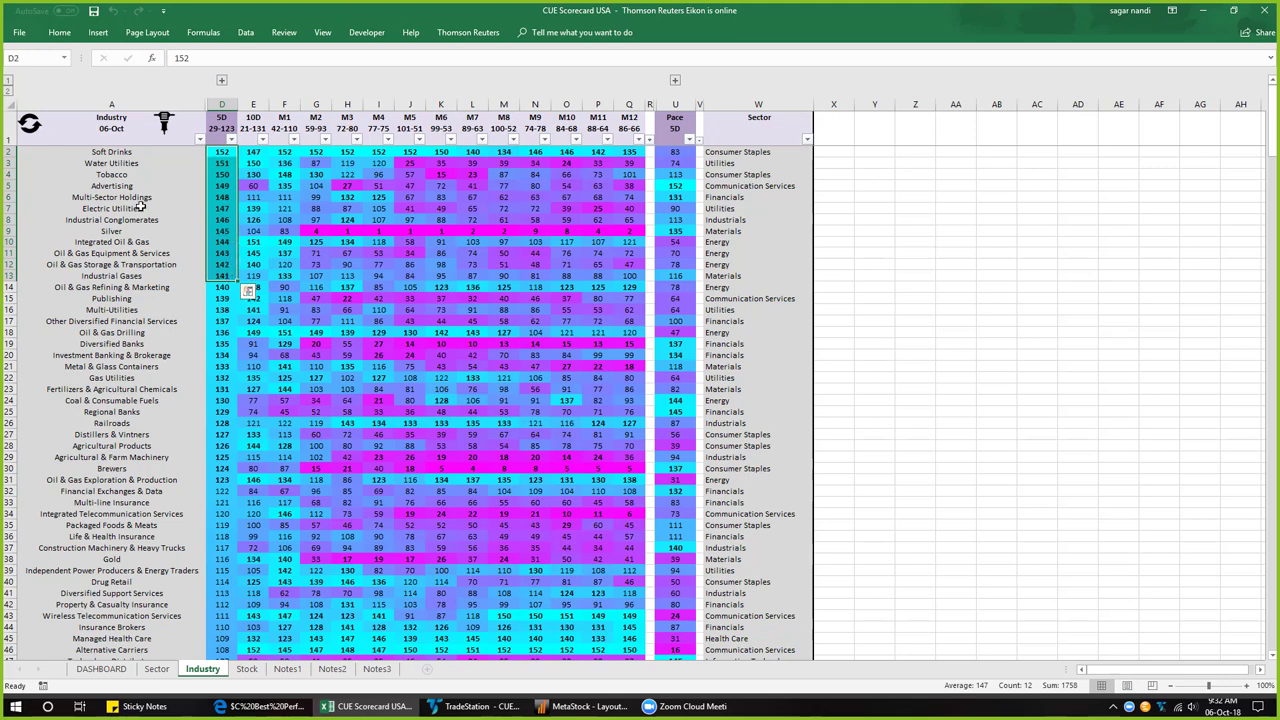
{"action": "left_click", "coordinate": [95, 165]}
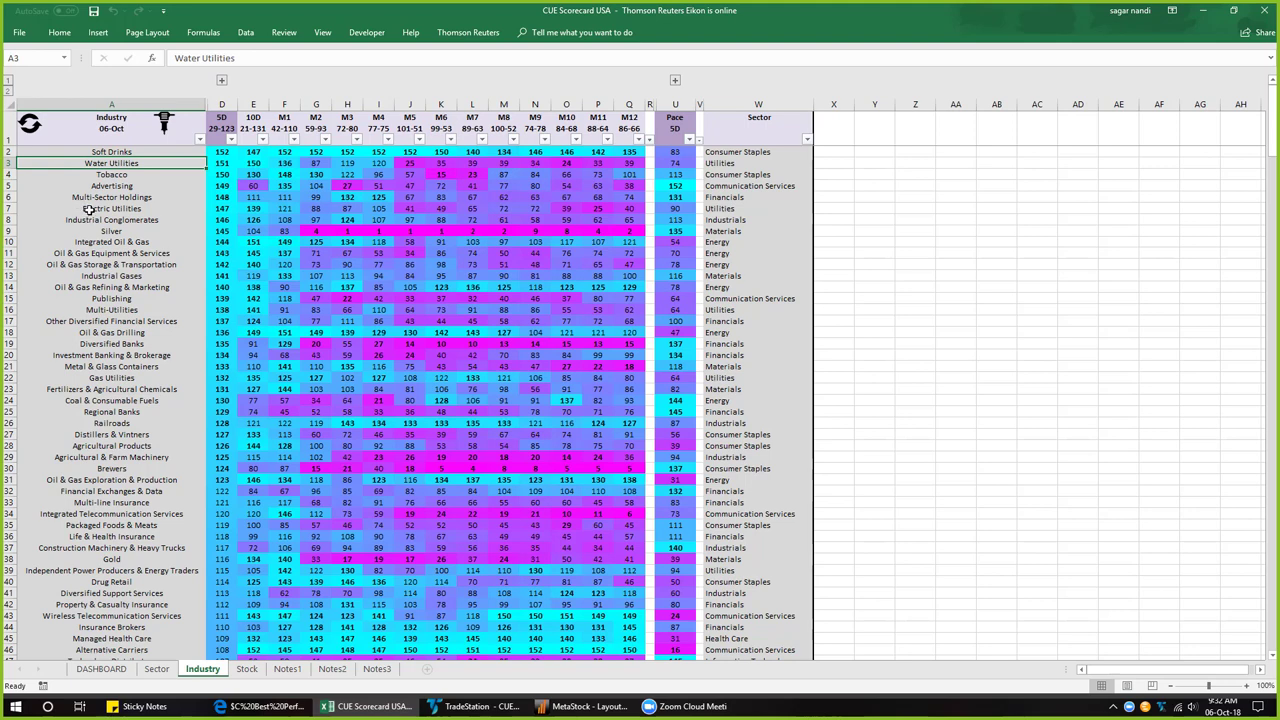
{"action": "left_click", "coordinate": [90, 209], "text": "ctrl"}
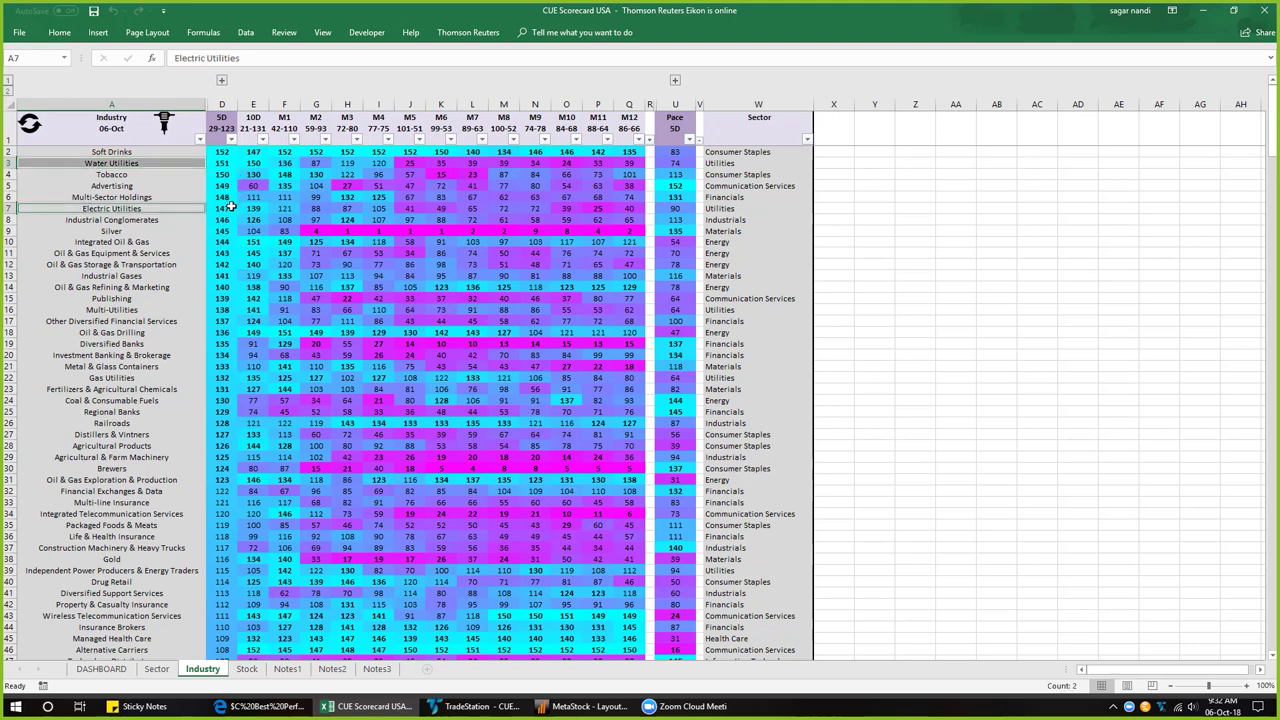
- Drill down into the Water Utilities industry and select a stock's row in the drilled-down list
{"action": "left_click", "coordinate": [148, 163]}
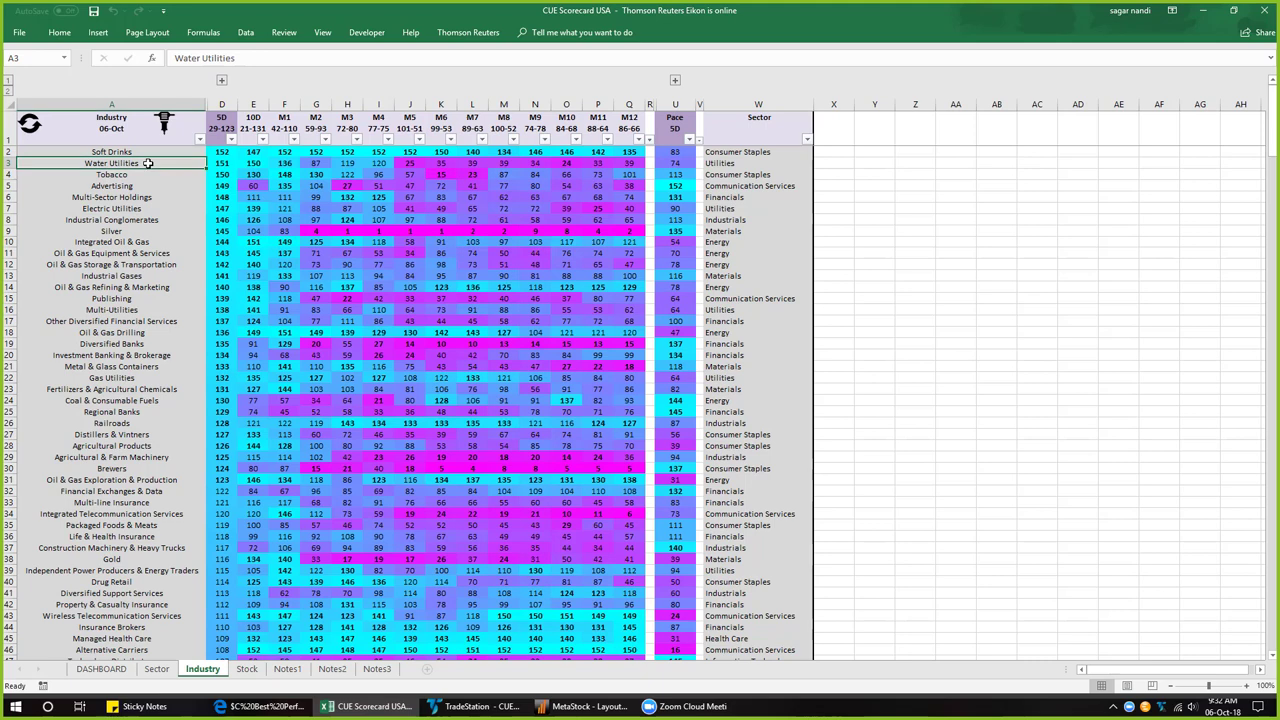
{"action": "left_click", "coordinate": [165, 124]}
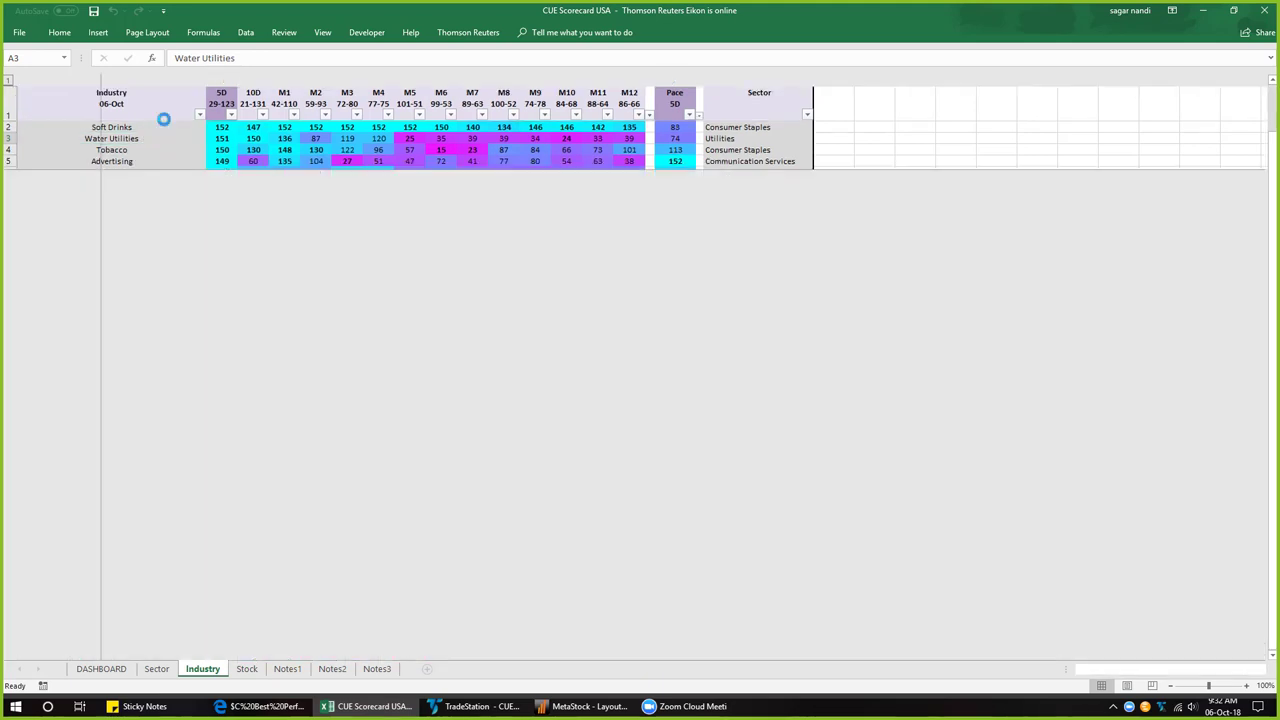
{"action": "left_click", "coordinate": [8, 175]}
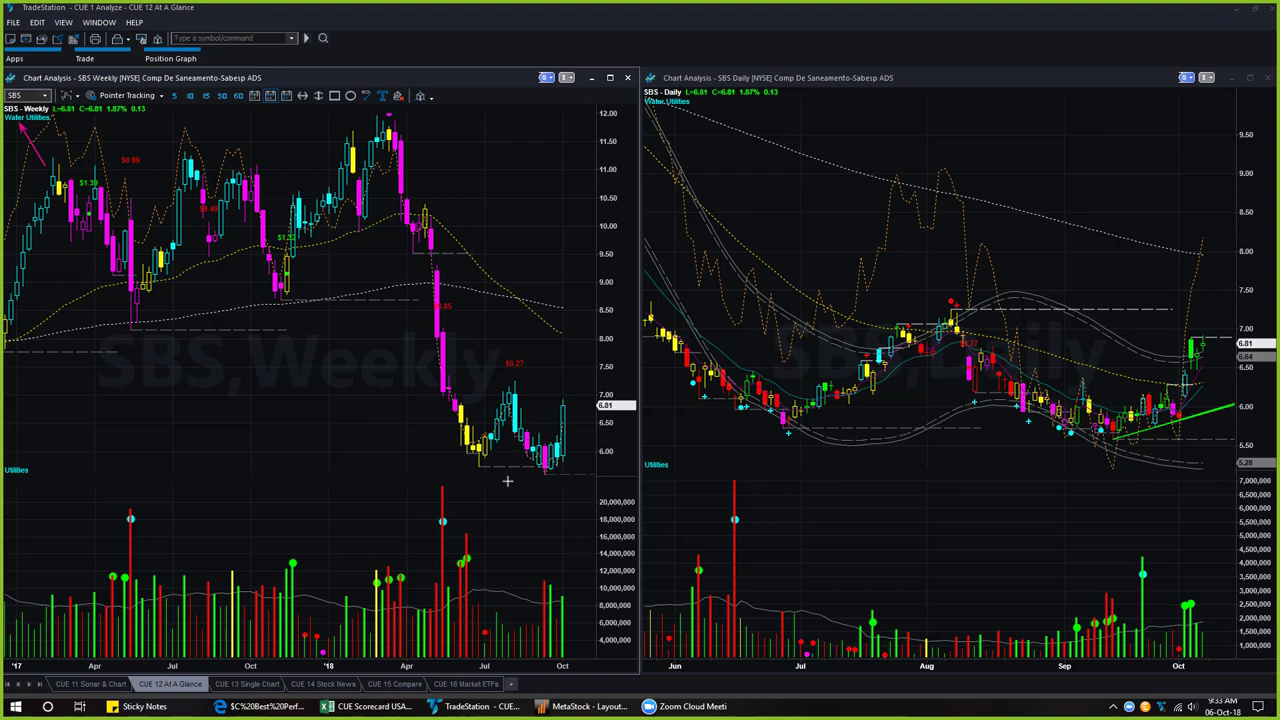
- Mark the SBS weekly decline and lows with arrows, then underline the daily support level and point three arrows at its early-September lows
{"action": "mouse_move", "coordinate": [413, 356]}
{"action": "left_mouse_down"}
{"action": "mouse_move", "coordinate": [474, 470]}
{"action": "mouse_move", "coordinate": [502, 442]}
{"action": "mouse_move", "coordinate": [528, 470]}
{"action": "mouse_move", "coordinate": [572, 468]}
{"action": "mouse_move", "coordinate": [542, 488]}
{"action": "mouse_move", "coordinate": [563, 489]}
{"action": "mouse_move", "coordinate": [582, 436]}
{"action": "left_mouse_up"}
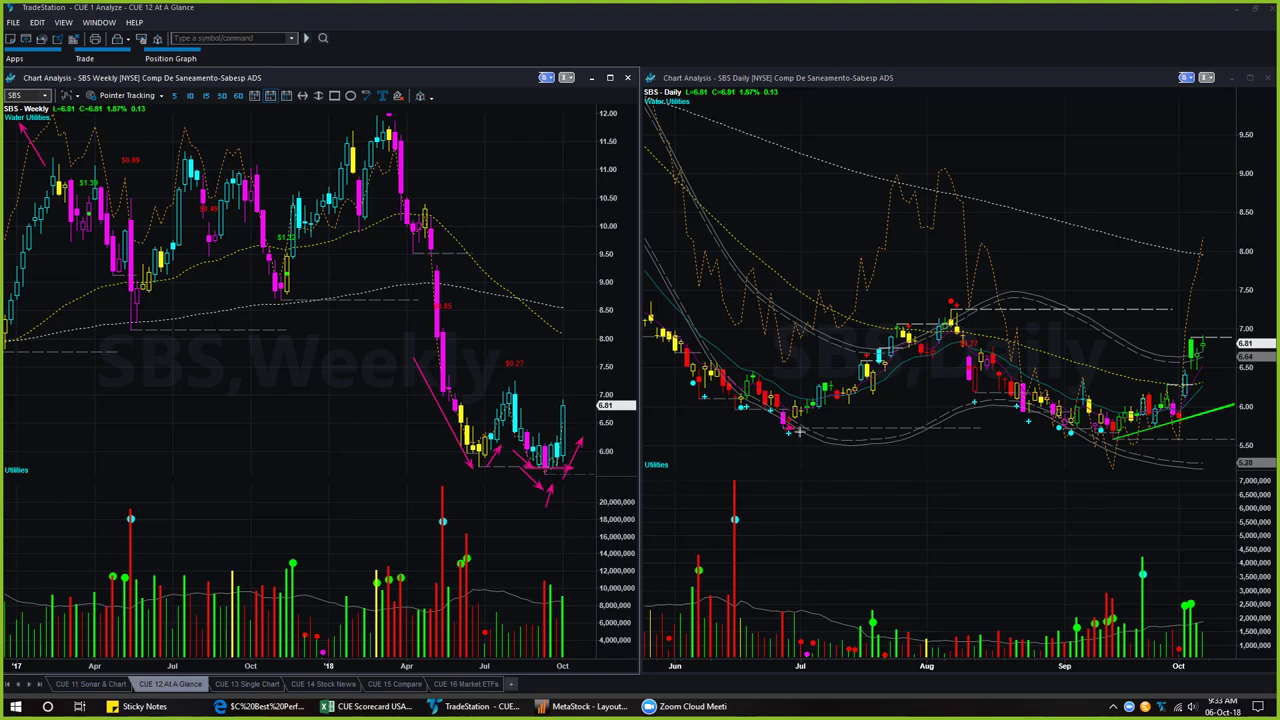
{"action": "left_click_drag", "start_coordinate": [786, 428], "coordinate": [1126, 428]}
{"action": "left_click_drag", "start_coordinate": [1021, 494], "coordinate": [1052, 438]}
{"action": "left_click_drag", "start_coordinate": [1058, 498], "coordinate": [1070, 442]}
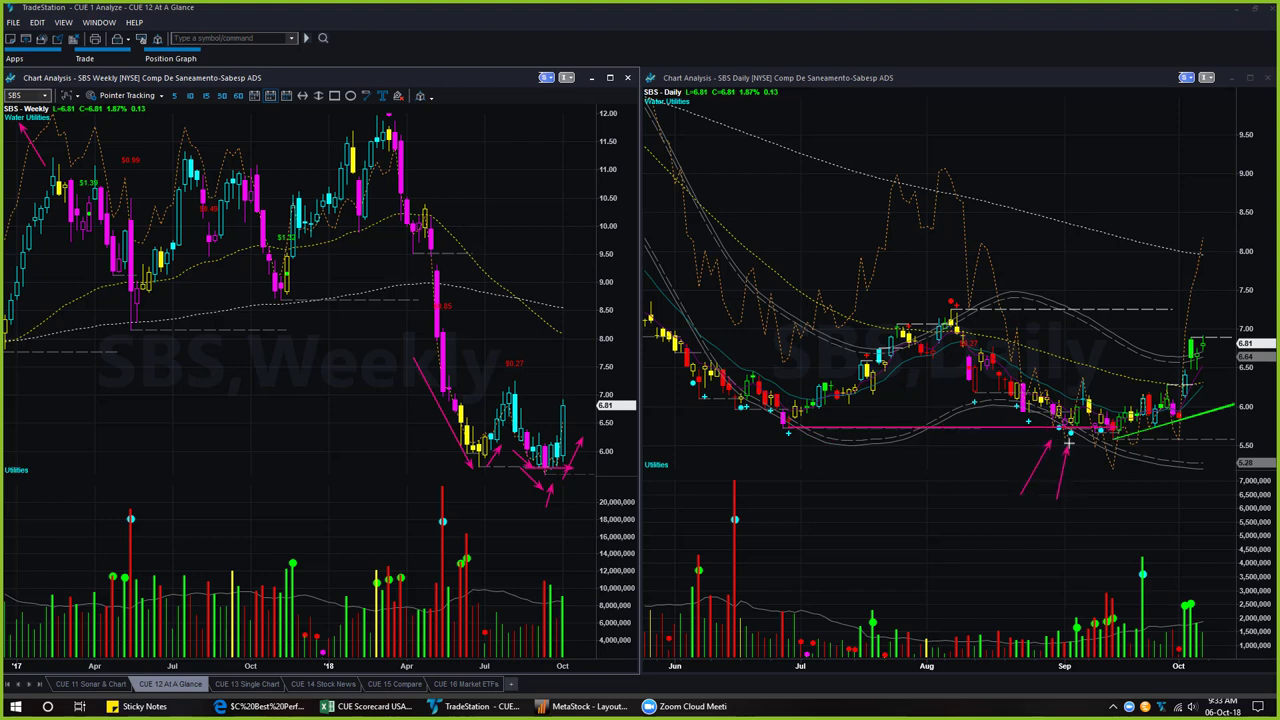
{"action": "left_click_drag", "start_coordinate": [1087, 500], "coordinate": [1098, 444]}
- Draw arrows on the SBS daily chart along the falling September lows, along the rising green trendline, and toward the early-October candle
{"action": "mouse_move", "coordinate": [996, 415]}
{"action": "left_mouse_down"}
{"action": "mouse_move", "coordinate": [1149, 454]}
{"action": "mouse_move", "coordinate": [1208, 428]}
{"action": "left_mouse_up"}
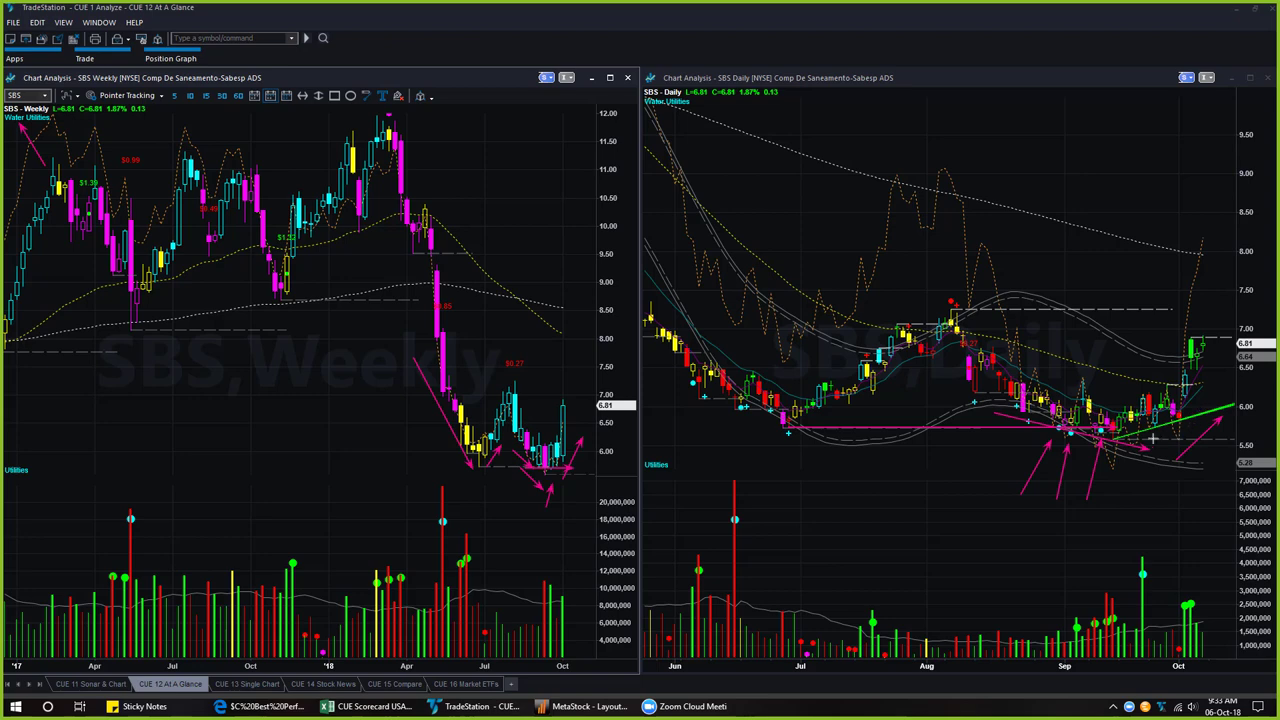
{"action": "left_click_drag", "start_coordinate": [1176, 436], "coordinate": [1232, 408]}
{"action": "left_click_drag", "start_coordinate": [1232, 488], "coordinate": [1189, 402]}
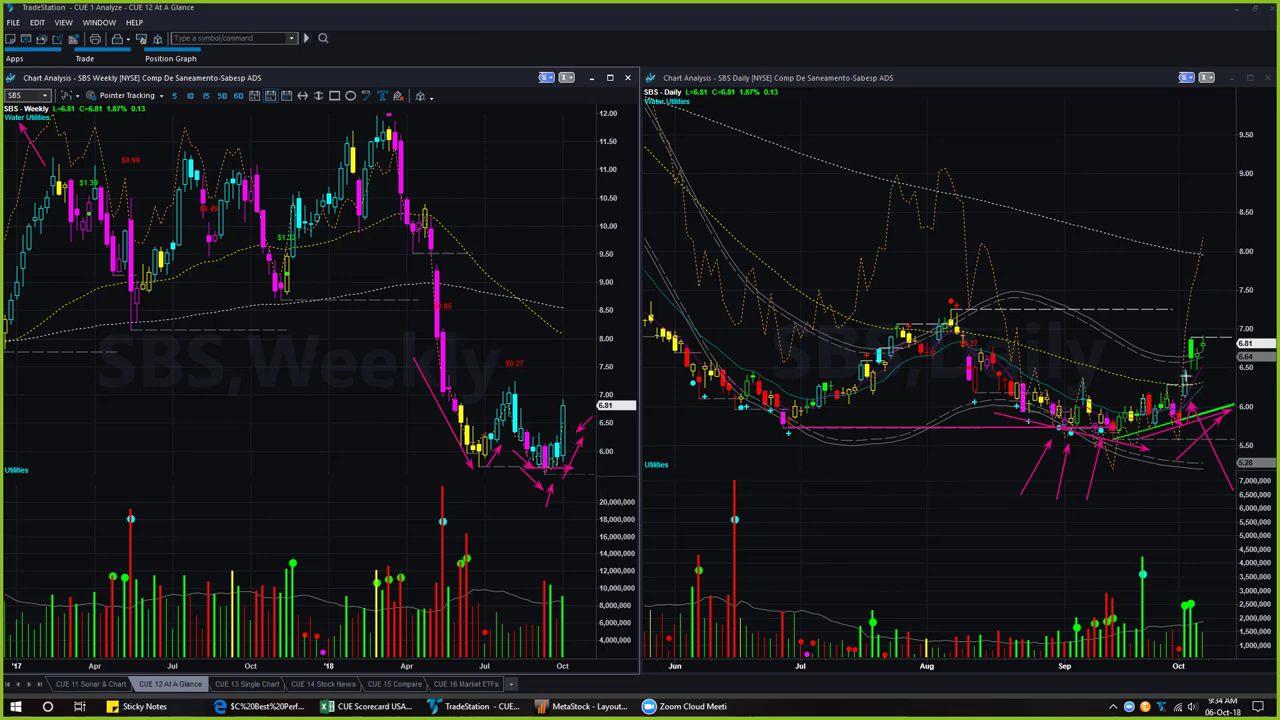
- Mark two horizontal levels at the October advance on the SBS daily chart, the latest daily and weekly candles, and the price base below
{"action": "left_click_drag", "start_coordinate": [1187, 376], "coordinate": [1238, 376]}
{"action": "left_click_drag", "start_coordinate": [1183, 385], "coordinate": [1233, 385]}
{"action": "left_click_drag", "start_coordinate": [1211, 308], "coordinate": [1201, 326]}
{"action": "left_click_drag", "start_coordinate": [588, 377], "coordinate": [567, 402]}
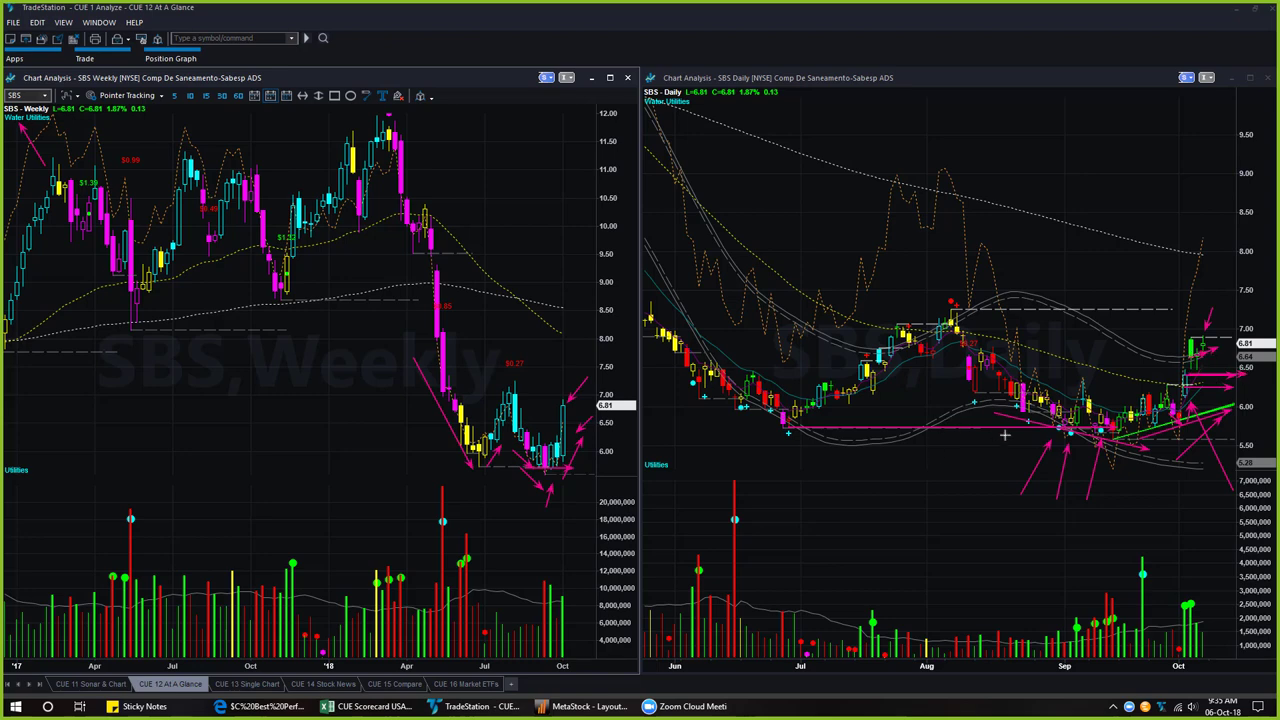
{"action": "left_click_drag", "start_coordinate": [948, 400], "coordinate": [1030, 452]}
{"action": "mouse_move", "coordinate": [957, 451]}
{"action": "left_mouse_down"}
{"action": "mouse_move", "coordinate": [1040, 490]}
{"action": "mouse_move", "coordinate": [1166, 491]}
{"action": "left_mouse_up"}
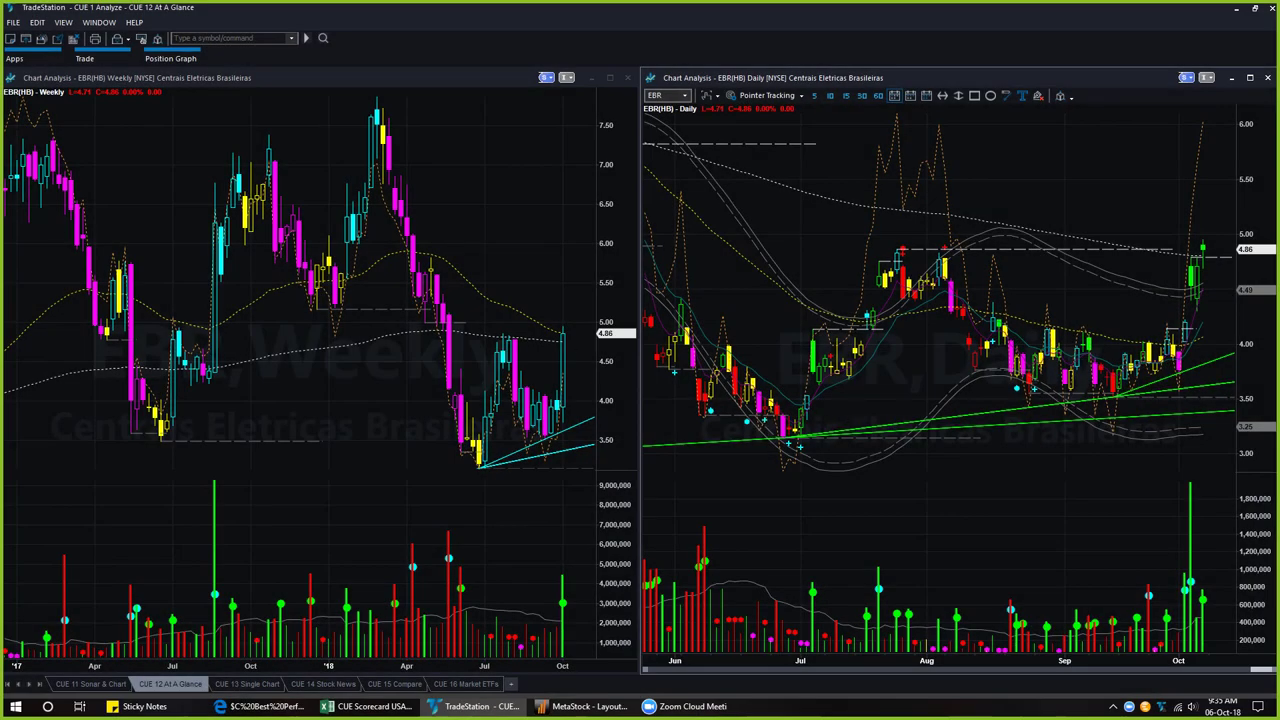
- Annotate the EBR weekly chart with arrows at the symbol label, the 2018 decline, the rebound and pullback, and the latest rise
{"action": "mouse_move", "coordinate": [76, 129]}
{"action": "left_mouse_down"}
{"action": "mouse_move", "coordinate": [18, 100]}
{"action": "mouse_move", "coordinate": [30, 98]}
{"action": "left_mouse_up"}
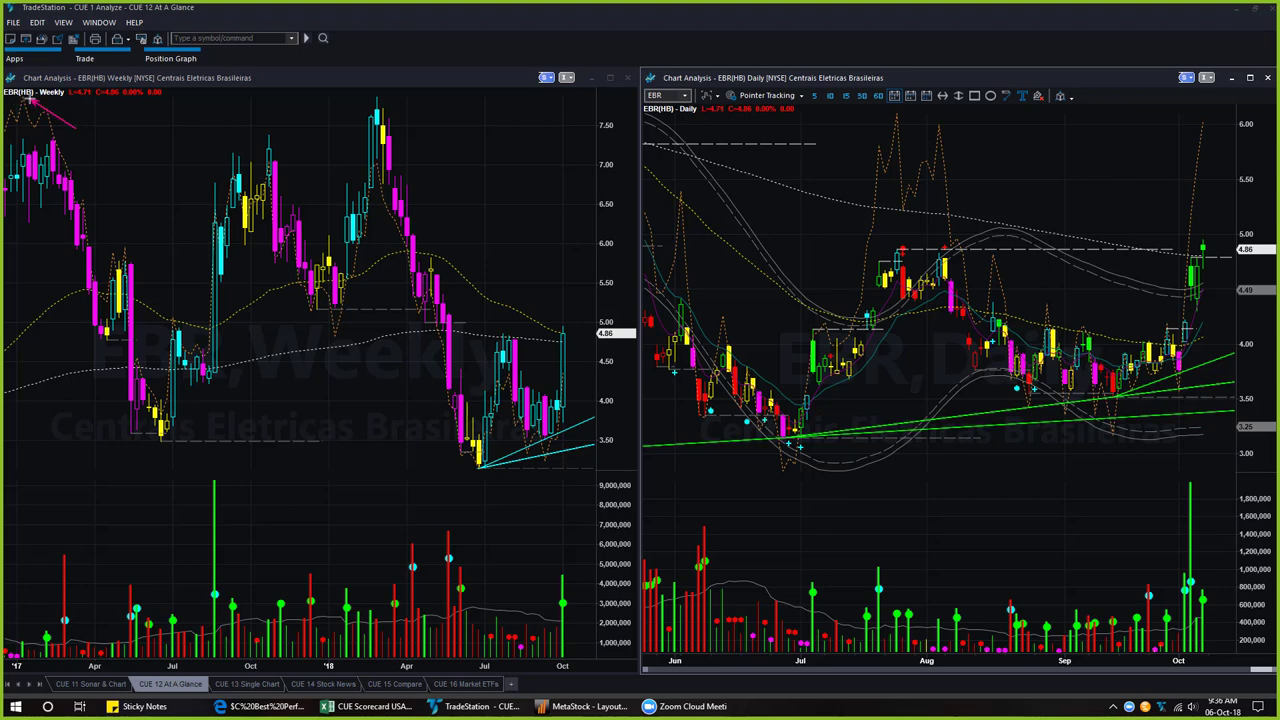
{"action": "left_click_drag", "start_coordinate": [178, 100], "coordinate": [229, 88]}
{"action": "mouse_move", "coordinate": [417, 370]}
{"action": "left_mouse_down"}
{"action": "mouse_move", "coordinate": [452, 468]}
{"action": "mouse_move", "coordinate": [496, 444]}
{"action": "mouse_move", "coordinate": [511, 409]}
{"action": "left_mouse_up"}
{"action": "left_click_drag", "start_coordinate": [556, 446], "coordinate": [583, 412]}
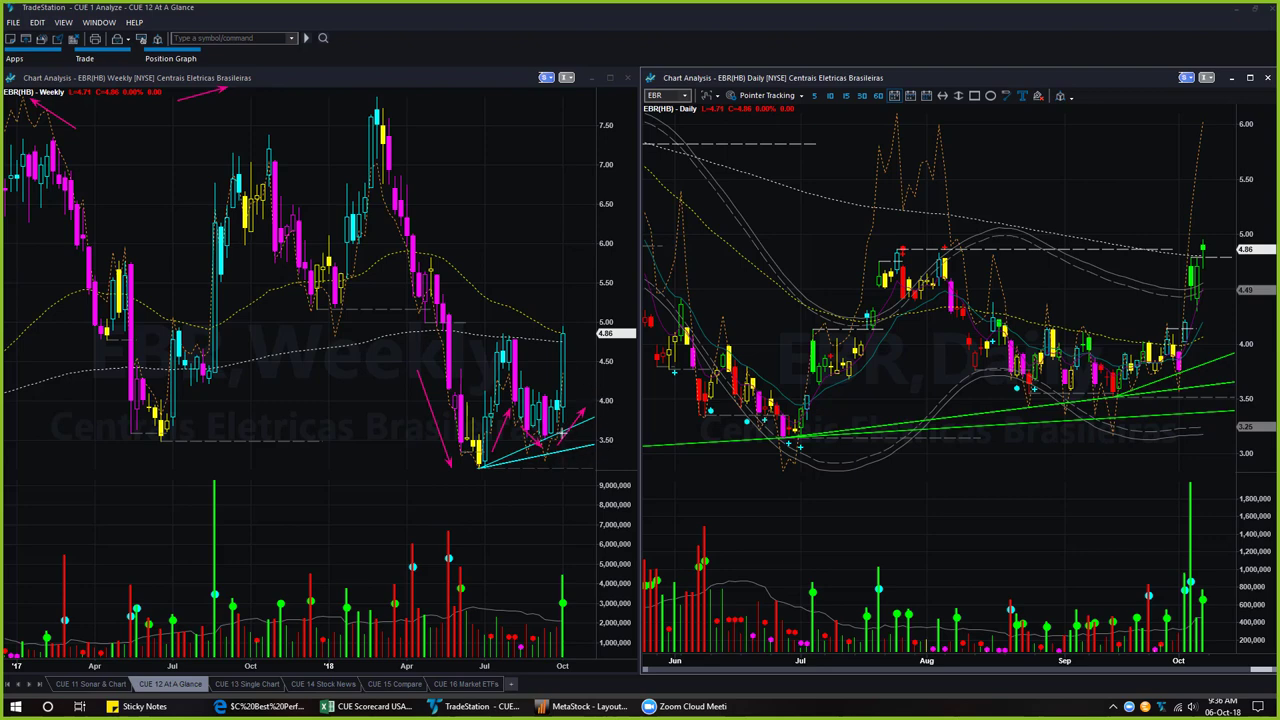
{"action": "left_click_drag", "start_coordinate": [568, 428], "coordinate": [578, 404]}
- Point arrows at the early-October candle, breakout level and latest candle on the EBR daily chart, and at the latest weekly candle
{"action": "left_click_drag", "start_coordinate": [1224, 457], "coordinate": [1184, 346]}
{"action": "left_click_drag", "start_coordinate": [1184, 325], "coordinate": [1234, 322]}
{"action": "left_click_drag", "start_coordinate": [1215, 188], "coordinate": [1206, 232]}
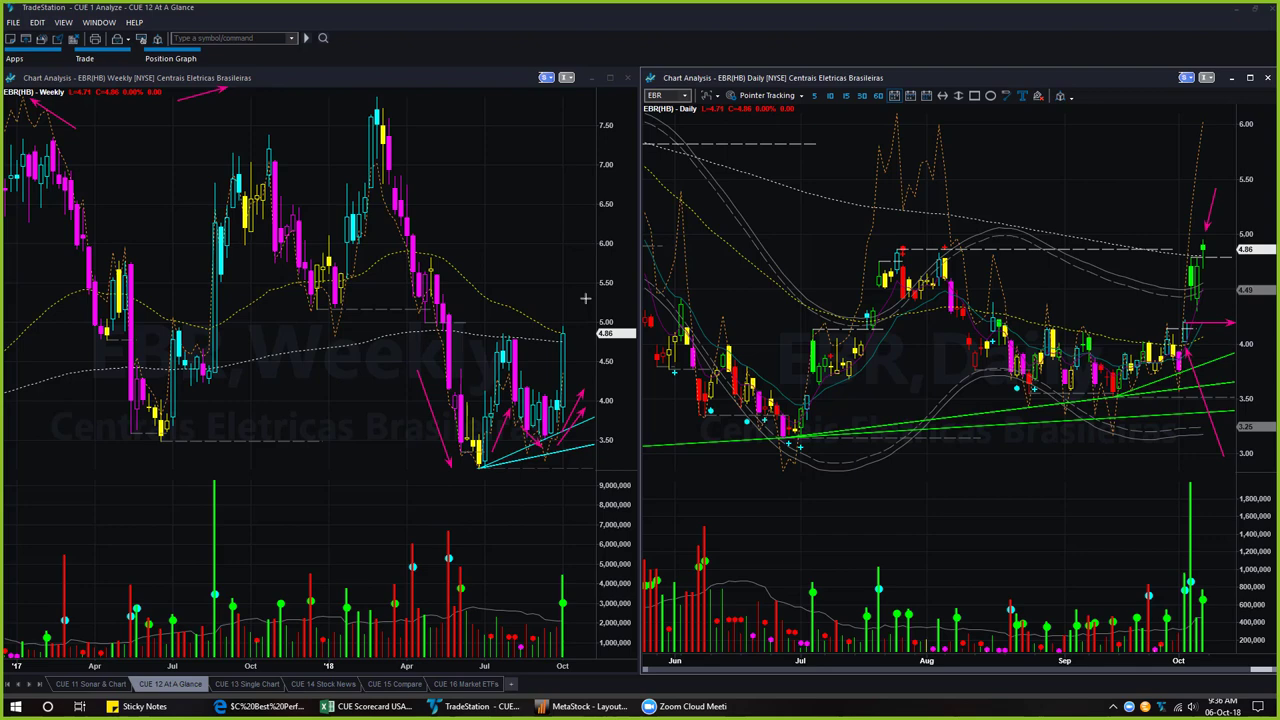
{"action": "left_click_drag", "start_coordinate": [585, 298], "coordinate": [568, 319]}
{"action": "left_click_drag", "start_coordinate": [552, 290], "coordinate": [562, 318]}
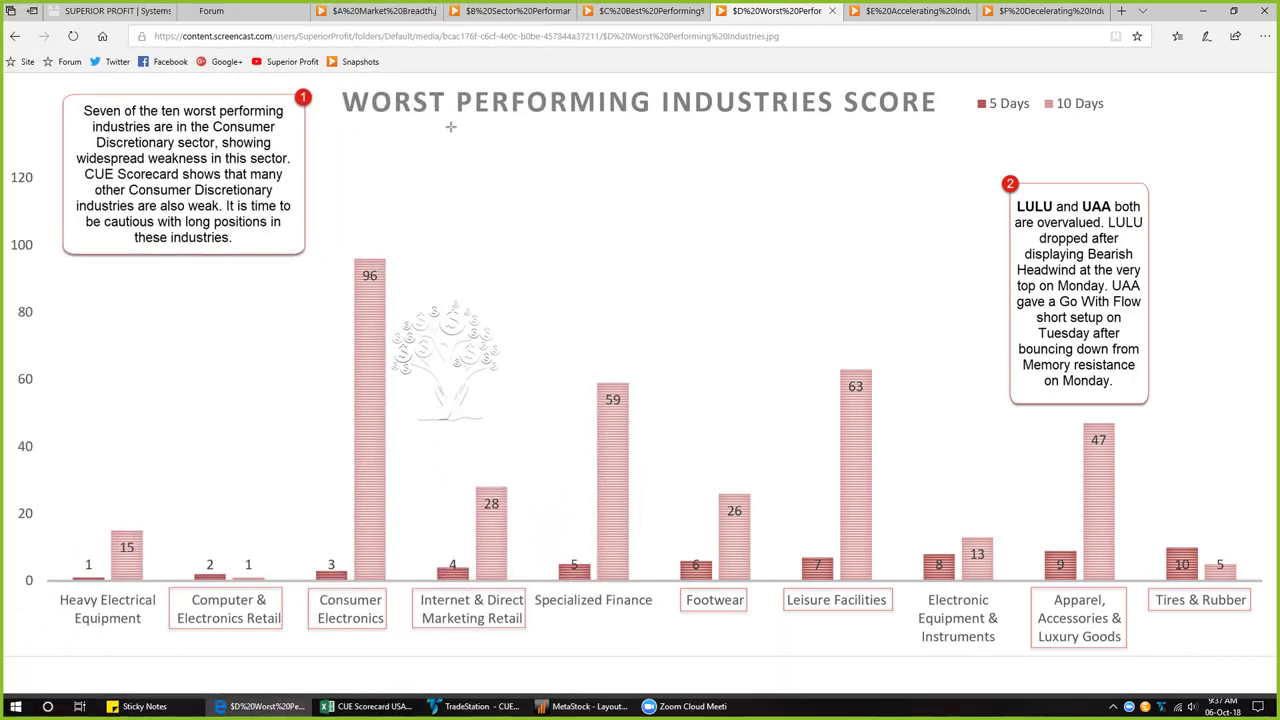
- Underline the Worst Performing Industries Score title and point arrows at the 5 Days and 10 Days legend entries
{"action": "left_click_drag", "start_coordinate": [449, 122], "coordinate": [780, 122]}
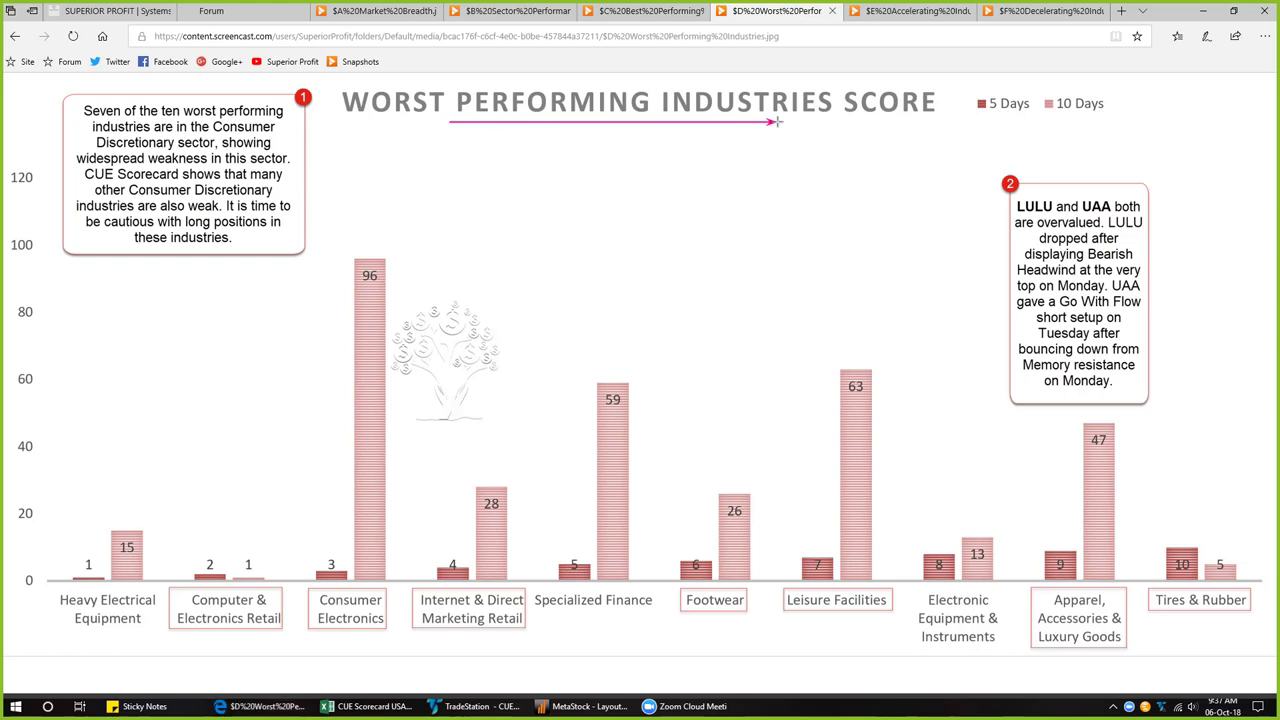
{"action": "left_click_drag", "start_coordinate": [1027, 67], "coordinate": [1007, 92]}
{"action": "left_click_drag", "start_coordinate": [1103, 68], "coordinate": [1086, 91]}
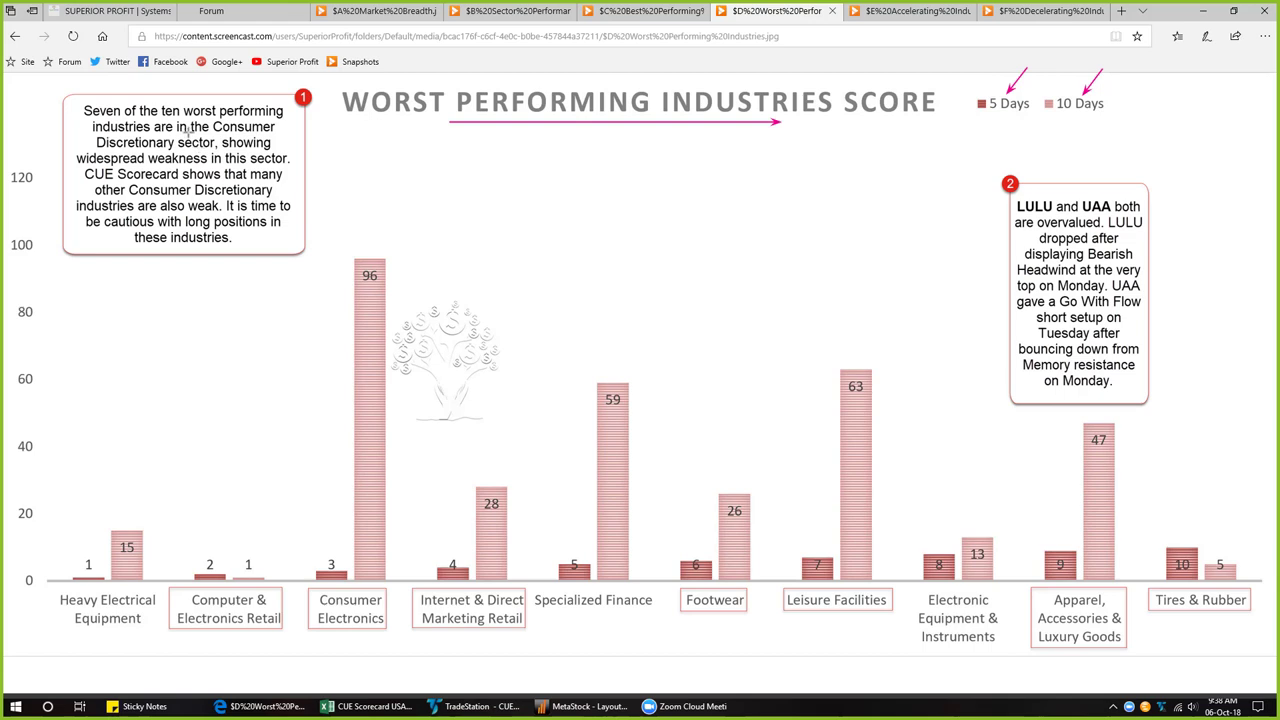
- Underline the first note's phrases about the ten worst performing industries, the Consumer Discretionary sector, and its widespread weakness
{"action": "left_click_drag", "start_coordinate": [119, 117], "coordinate": [232, 116]}
{"action": "left_click_drag", "start_coordinate": [128, 150], "coordinate": [190, 150]}
{"action": "left_click_drag", "start_coordinate": [148, 166], "coordinate": [258, 164]}
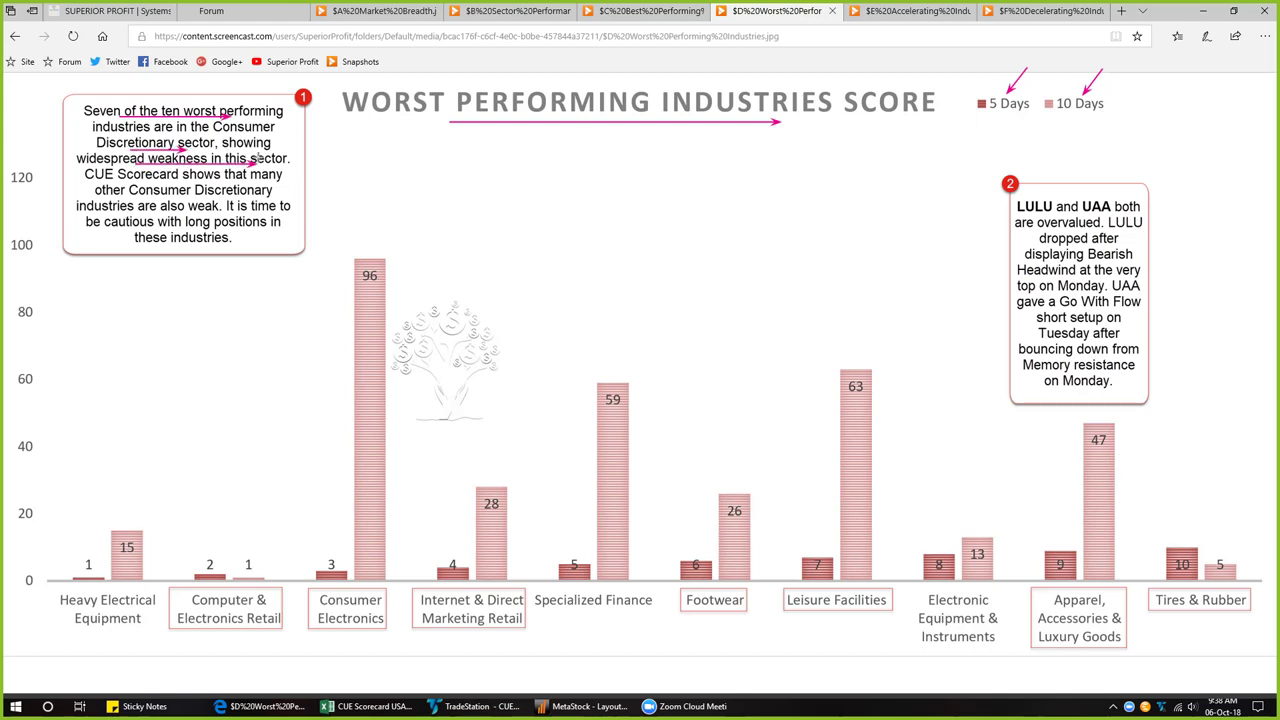
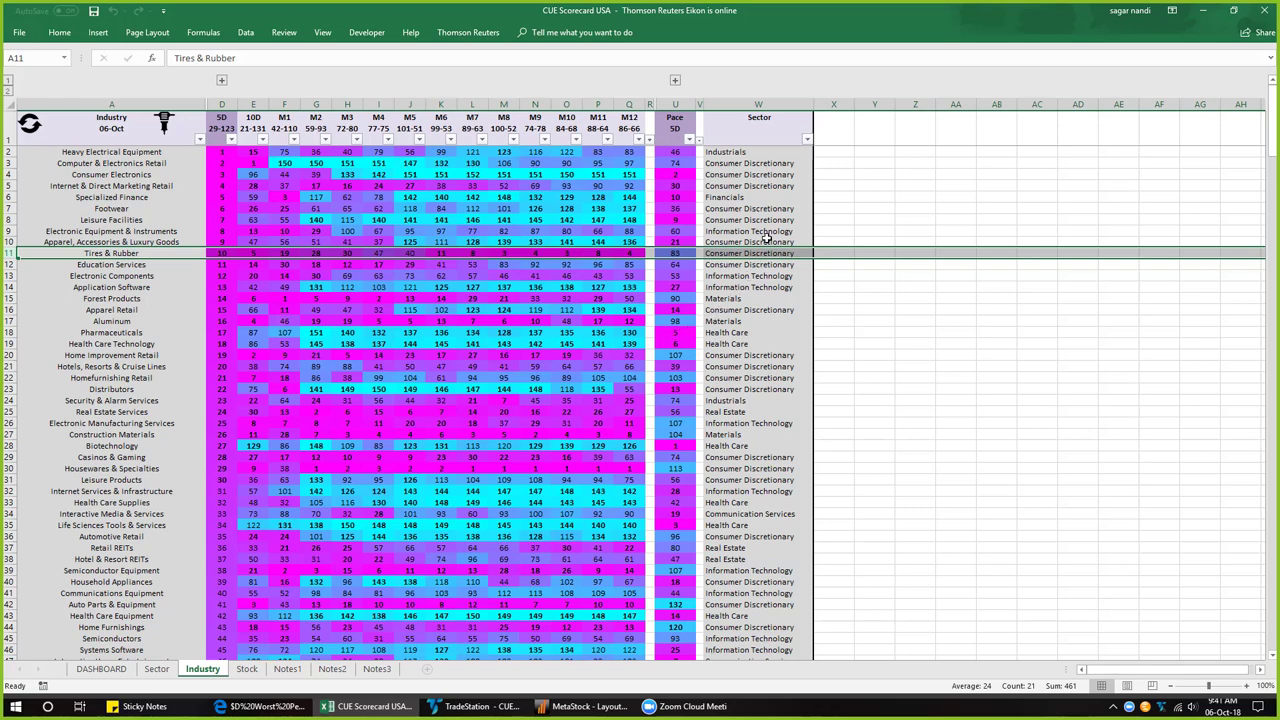
- Drill down into the Apparel, Accessories & Luxury Goods industry and select a stock's row in the drilled-down list
{"action": "left_click", "coordinate": [112, 241]}
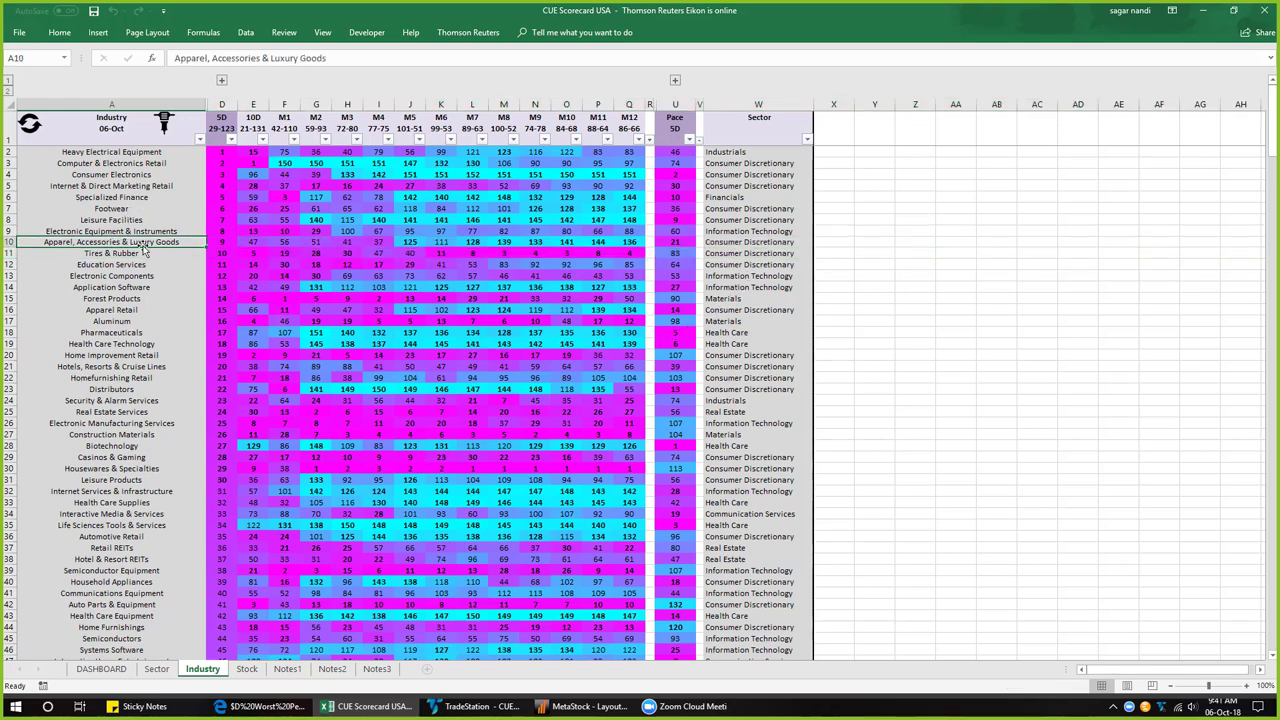
{"action": "left_click", "coordinate": [7, 241]}
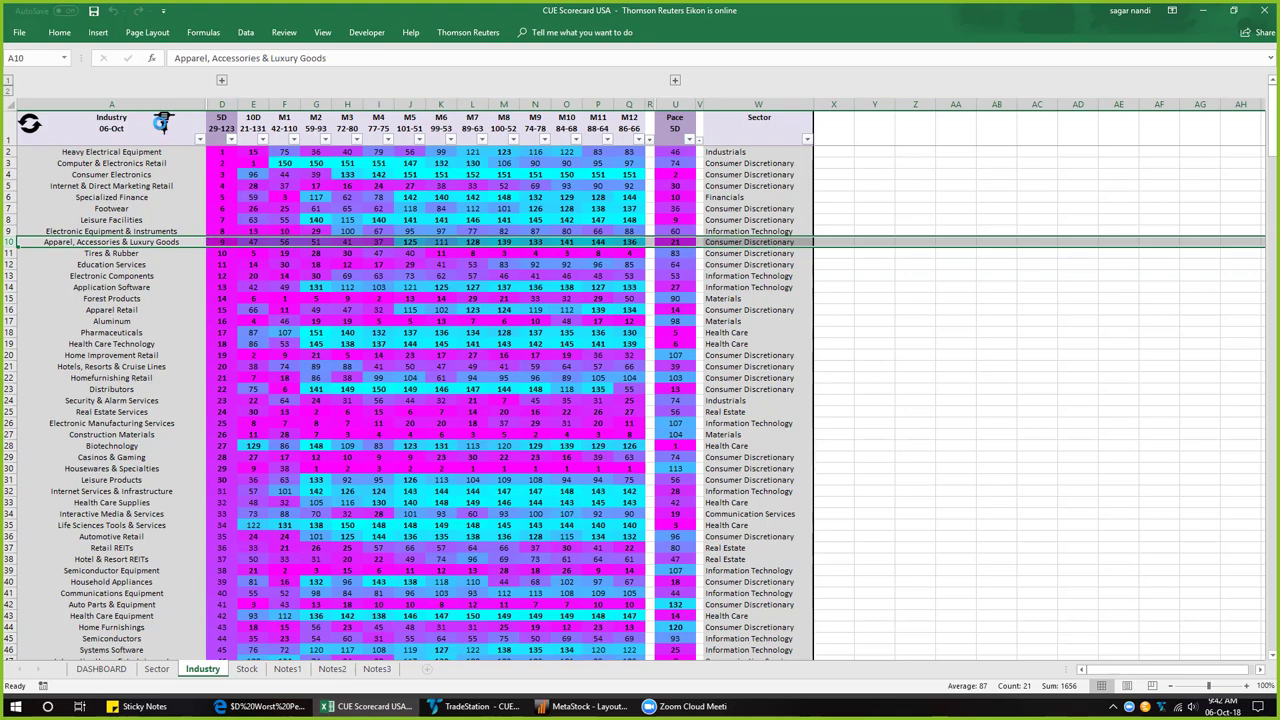
{"action": "left_click", "coordinate": [163, 123]}
{"action": "left_click", "coordinate": [8, 254]}
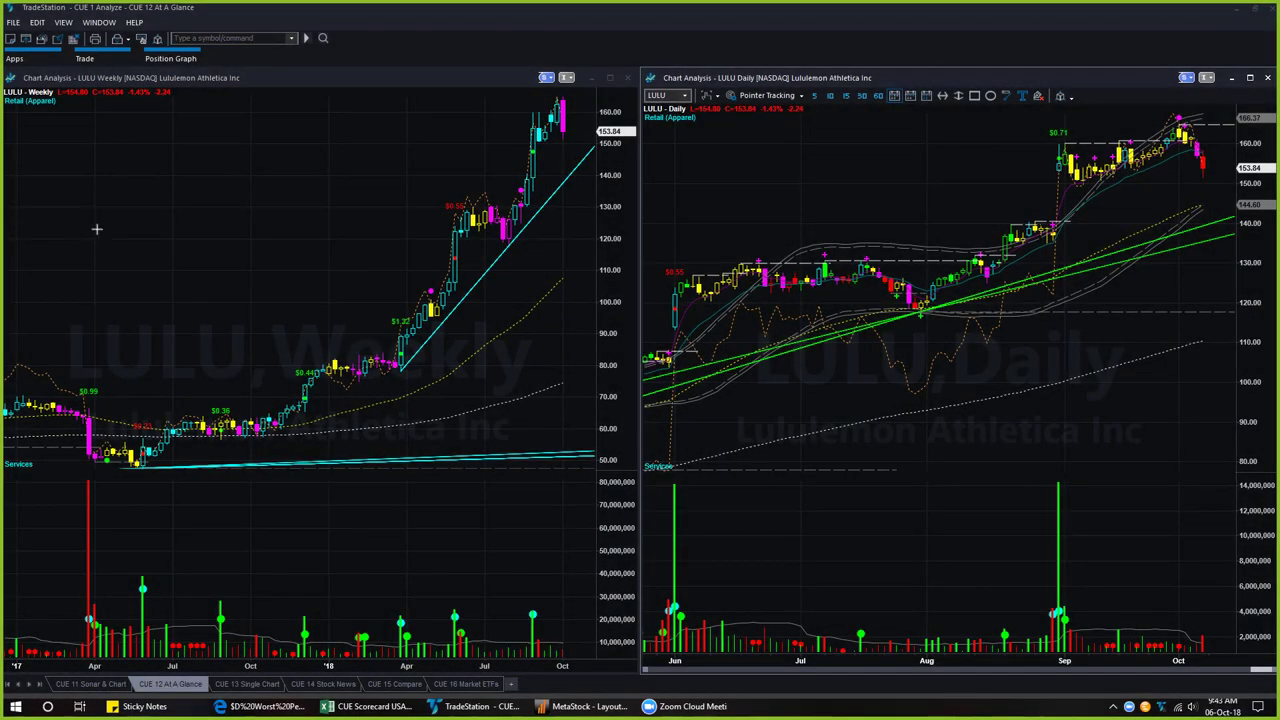
- Annotate the LULU charts with arrows at the industry label, the weekly uptrend, the daily peak and advance, and the latest price
{"action": "left_click_drag", "start_coordinate": [91, 216], "coordinate": [26, 111]}
{"action": "left_click_drag", "start_coordinate": [430, 357], "coordinate": [592, 167]}
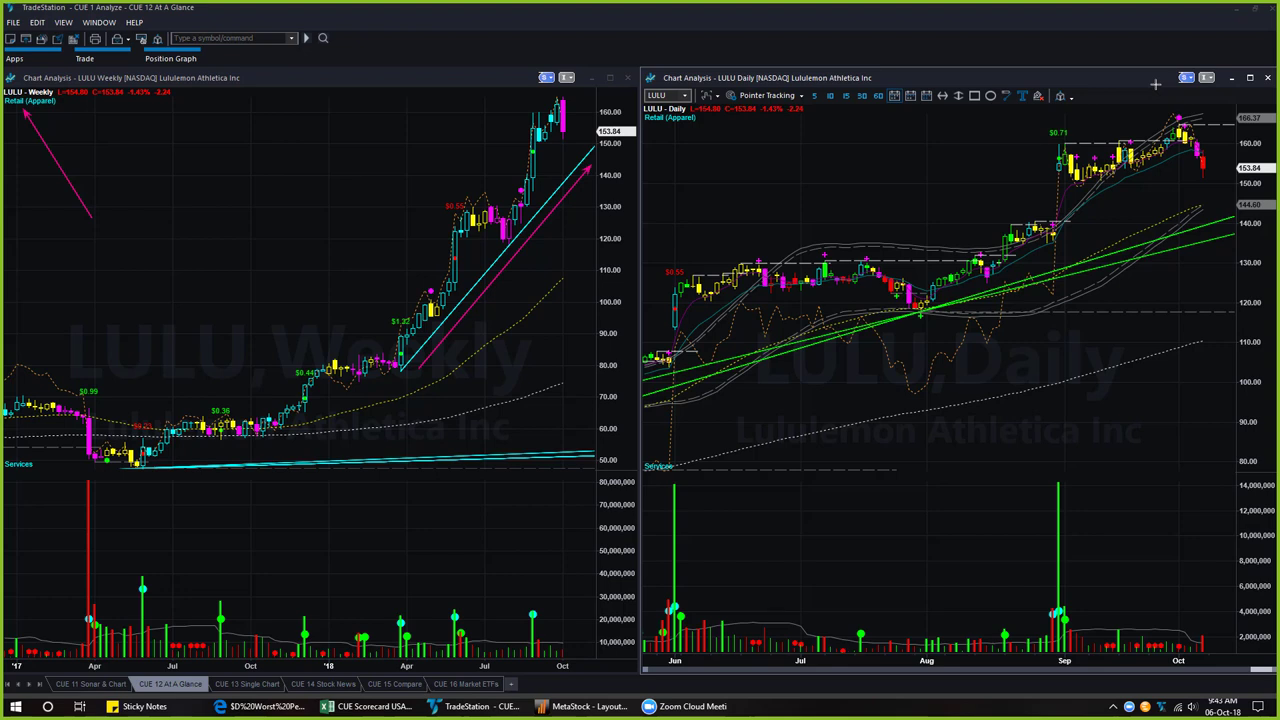
{"action": "left_click_drag", "start_coordinate": [1155, 85], "coordinate": [1180, 111]}
{"action": "mouse_move", "coordinate": [1046, 258]}
{"action": "left_mouse_down"}
{"action": "mouse_move", "coordinate": [1196, 146]}
{"action": "mouse_move", "coordinate": [1182, 152]}
{"action": "mouse_move", "coordinate": [1190, 137]}
{"action": "left_mouse_up"}
{"action": "mouse_move", "coordinate": [1207, 168]}
{"action": "left_mouse_down"}
{"action": "mouse_move", "coordinate": [1222, 141]}
{"action": "mouse_move", "coordinate": [1250, 168]}
{"action": "left_mouse_up"}
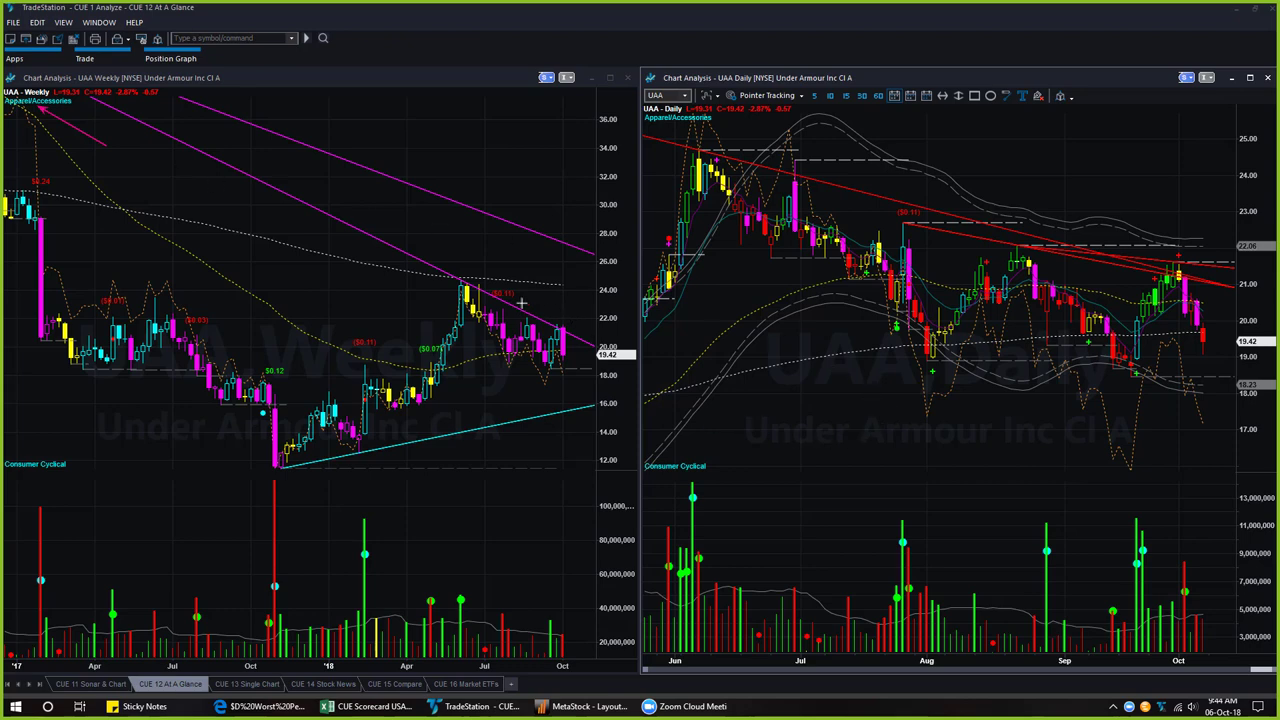
- Draw arrows along the UAA weekly downtrend line, the September rise on the daily chart, and the daily downtrend resistance
{"action": "mouse_move", "coordinate": [521, 303]}
{"action": "left_mouse_down"}
{"action": "mouse_move", "coordinate": [598, 343]}
{"action": "mouse_move", "coordinate": [568, 320]}
{"action": "left_mouse_up"}
{"action": "left_click_drag", "start_coordinate": [1142, 358], "coordinate": [1170, 285]}
{"action": "left_click_drag", "start_coordinate": [1080, 250], "coordinate": [1198, 276]}
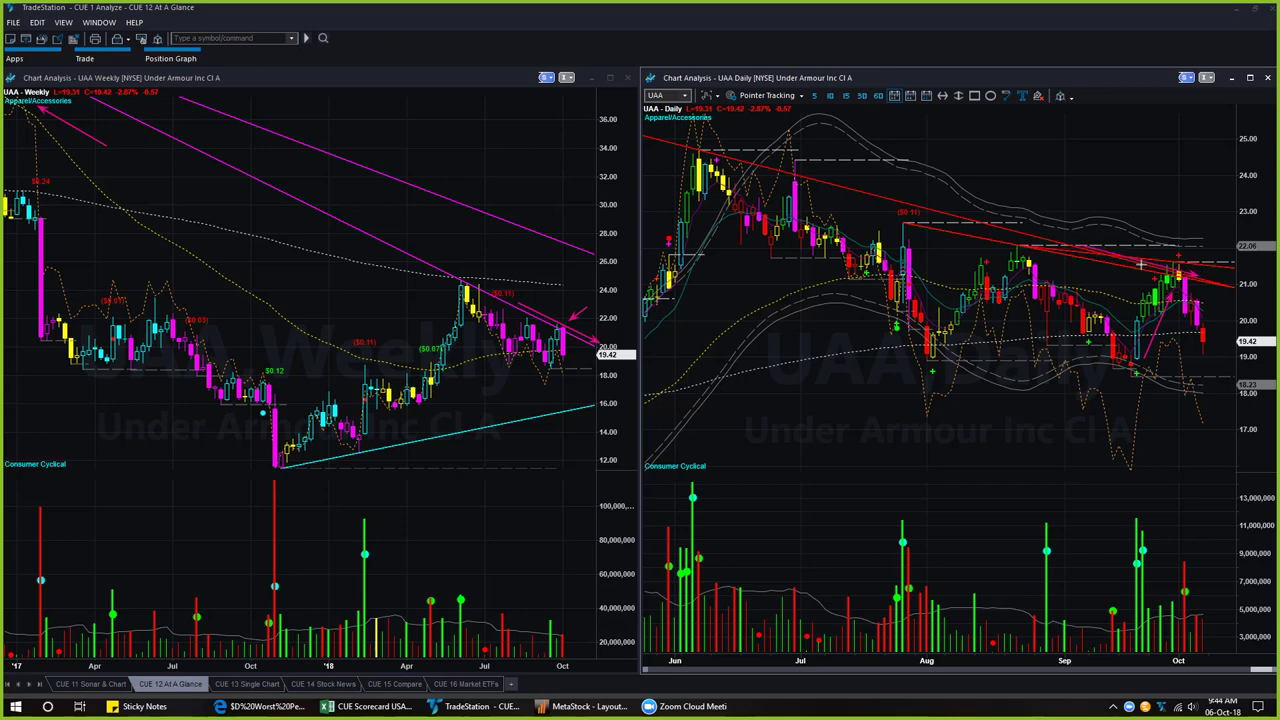
- Draw arrows at the early October peaks and latest decline on the UAA daily chart, and at the latest weekly candle
{"action": "left_click_drag", "start_coordinate": [1215, 215], "coordinate": [1185, 245]}
{"action": "left_click_drag", "start_coordinate": [1228, 244], "coordinate": [1192, 272]}
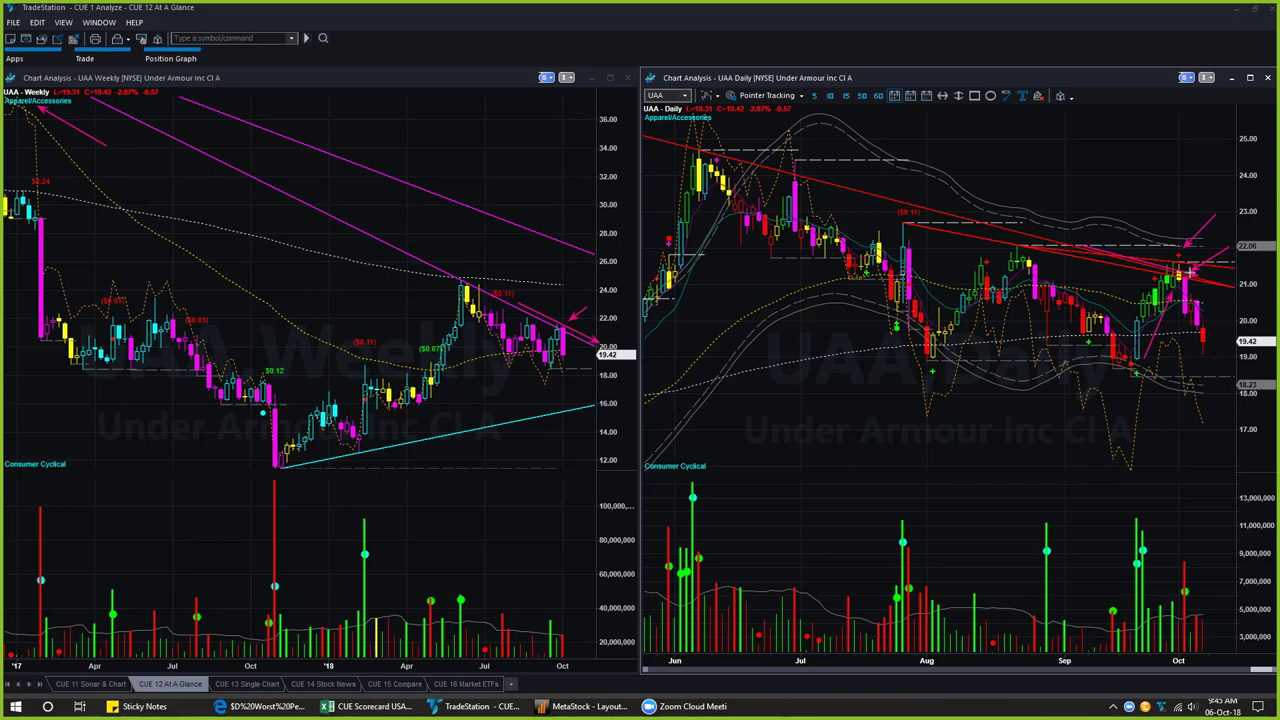
{"action": "left_click_drag", "start_coordinate": [1165, 211], "coordinate": [1179, 243]}
{"action": "left_click_drag", "start_coordinate": [1188, 318], "coordinate": [1200, 350]}
{"action": "left_click_drag", "start_coordinate": [597, 389], "coordinate": [571, 366]}
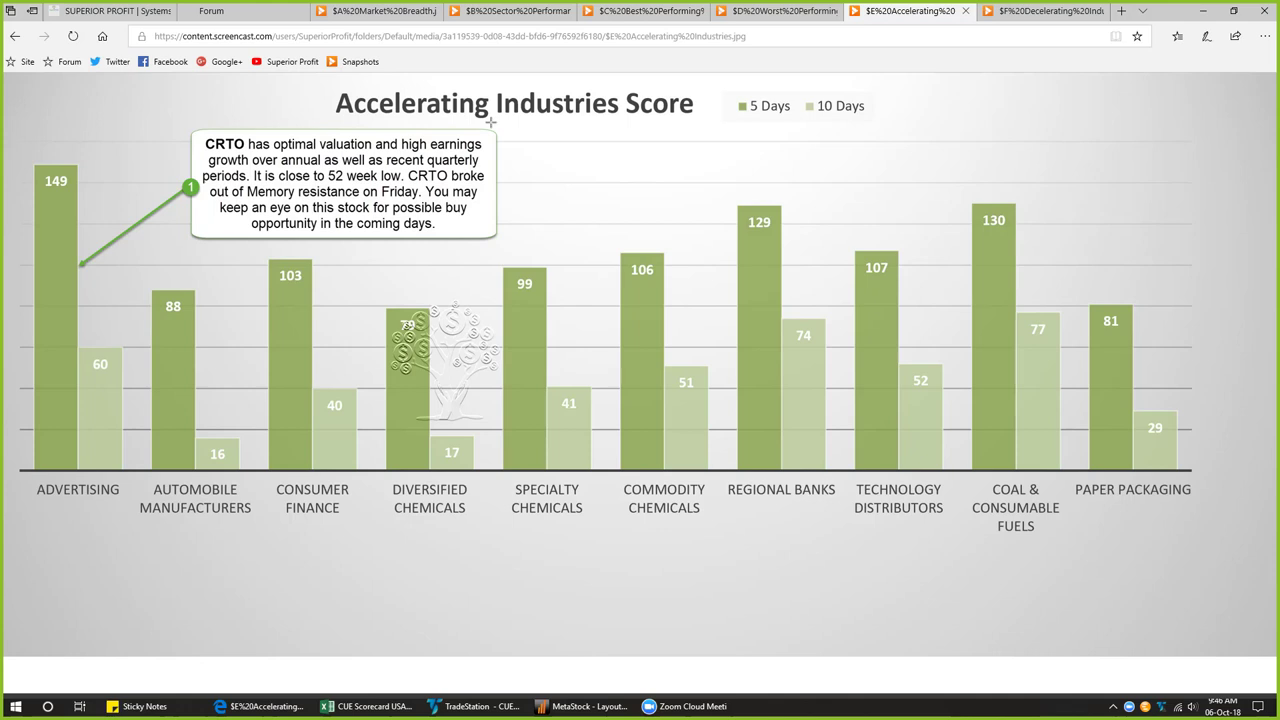
- Underline the Accelerating Industries Score title and draw arrows at the 5 Days and 10 Days legend entries and the Advertising label
{"action": "left_click_drag", "start_coordinate": [490, 121], "coordinate": [586, 121]}
{"action": "left_click_drag", "start_coordinate": [847, 79], "coordinate": [840, 92]}
{"action": "left_click_drag", "start_coordinate": [93, 553], "coordinate": [65, 506]}
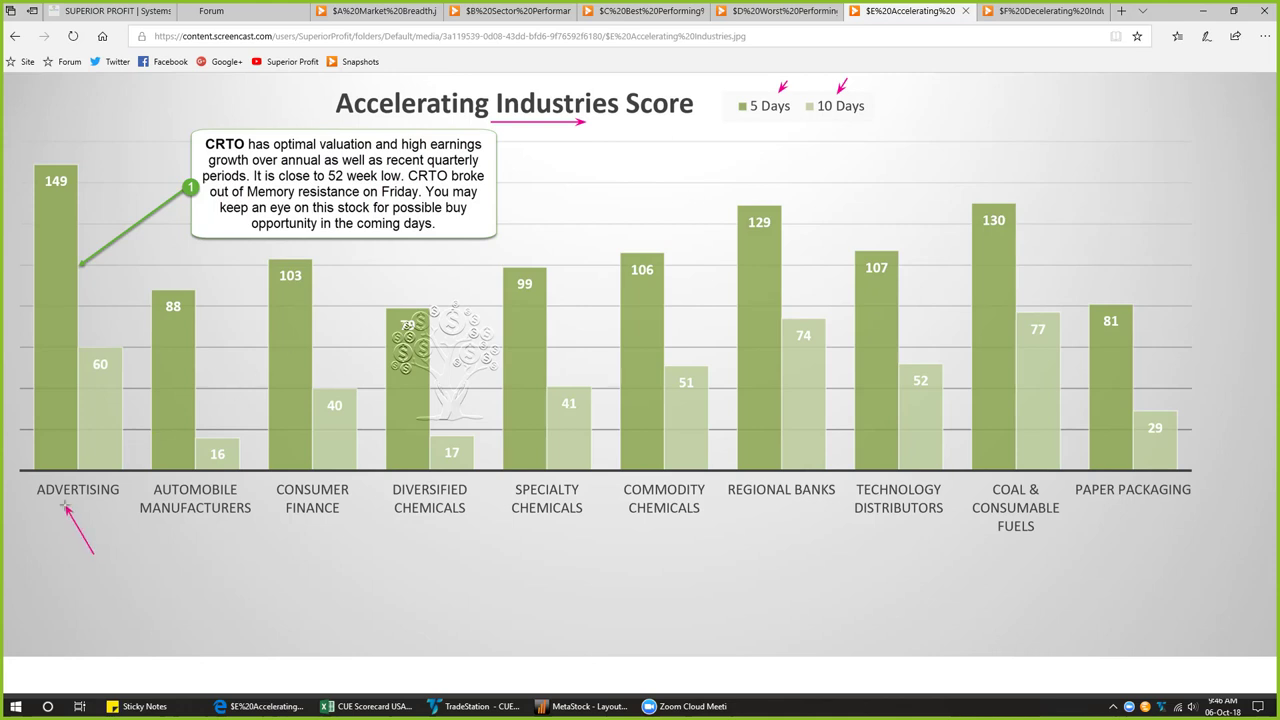
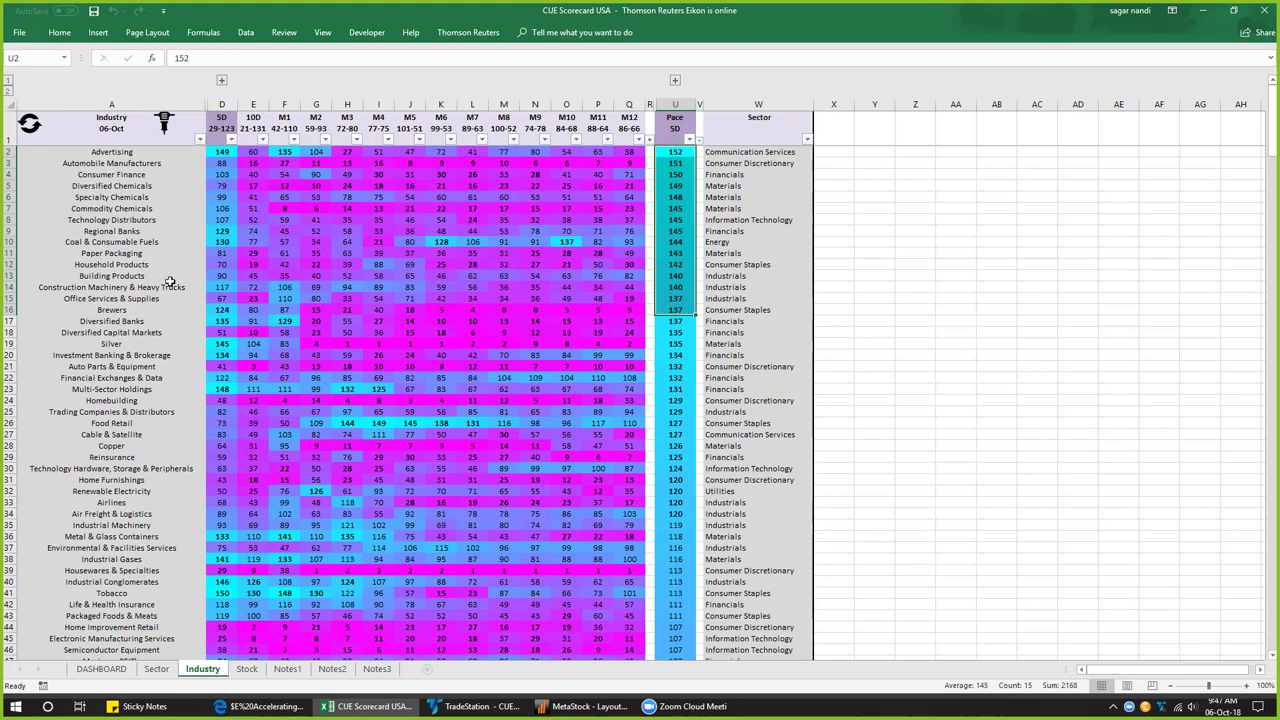
- Select the Advertising row in the scorecard's industry list and drill down into that industry
{"action": "left_click", "coordinate": [8, 151]}
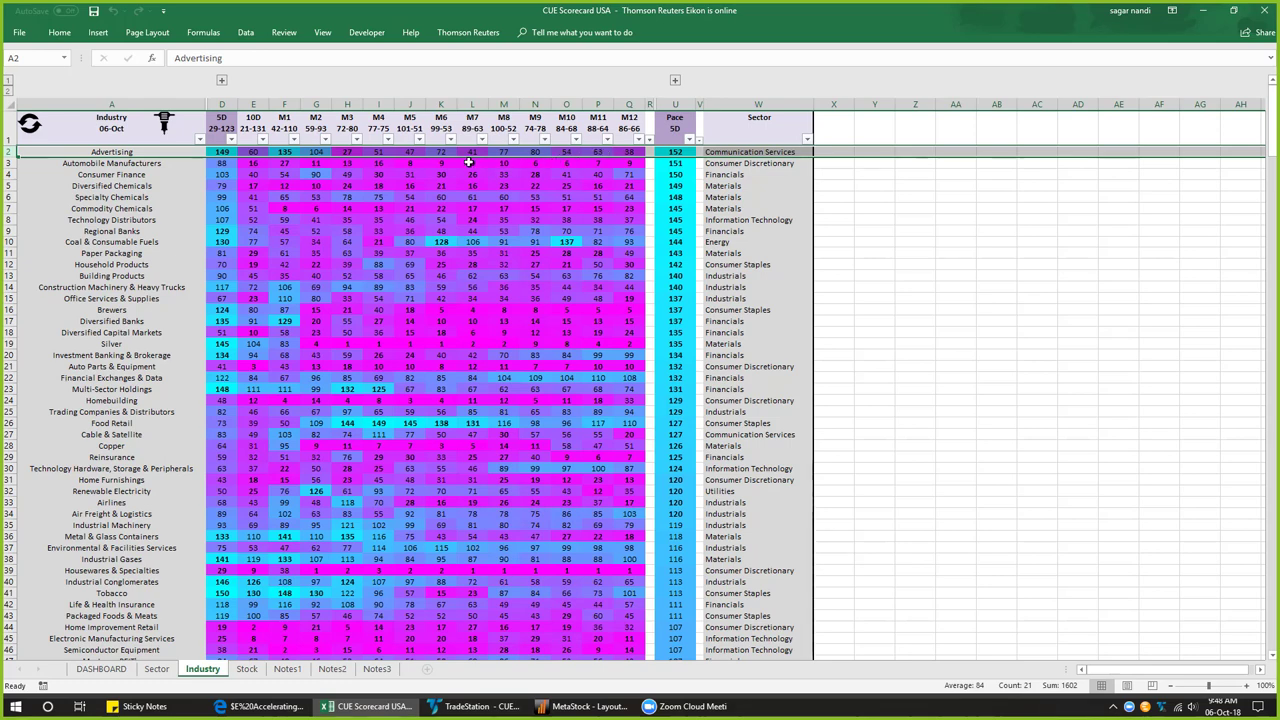
{"action": "left_click", "coordinate": [174, 151]}
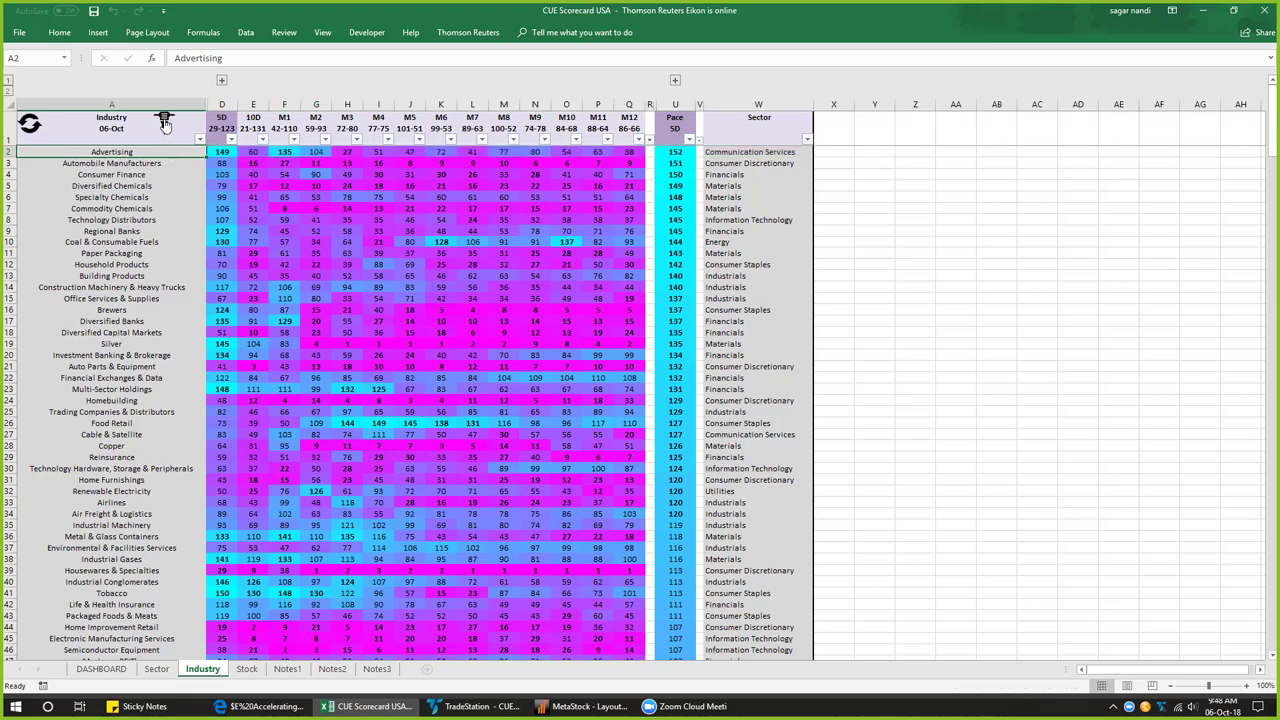
{"action": "left_click", "coordinate": [164, 122]}
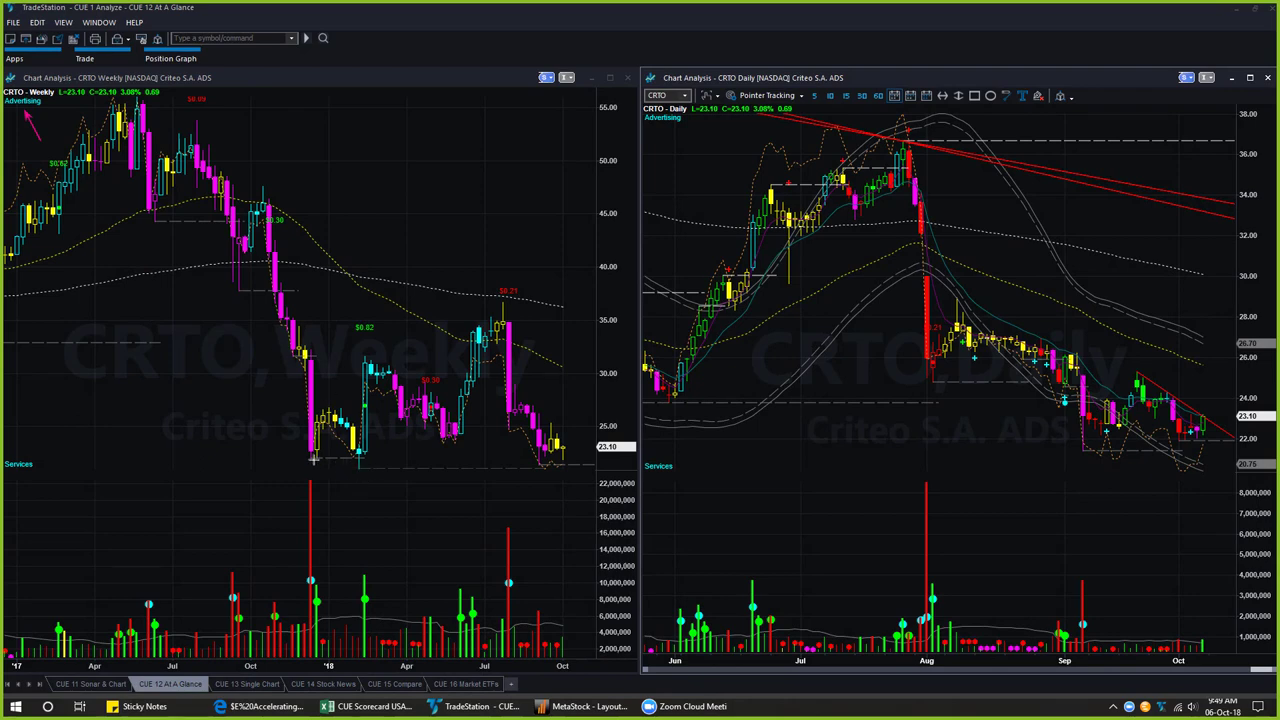
- Annotate the CRTO weekly chart with arrows along the late-2017 decline, the rebound and the horizontal support, and at the lows and latest price
{"action": "left_click_drag", "start_coordinate": [270, 306], "coordinate": [308, 462]}
{"action": "left_click_drag", "start_coordinate": [318, 460], "coordinate": [368, 460]}
{"action": "left_click_drag", "start_coordinate": [328, 517], "coordinate": [382, 384]}
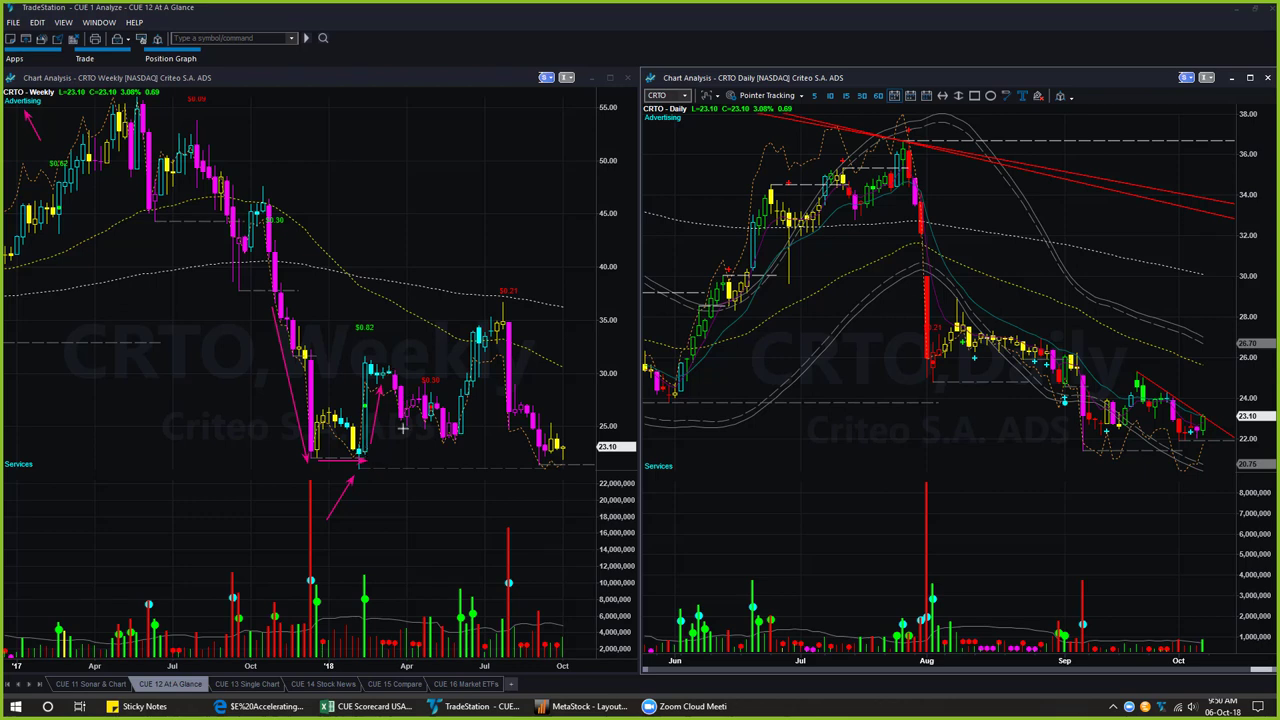
{"action": "left_click_drag", "start_coordinate": [341, 450], "coordinate": [371, 459]}
{"action": "left_click_drag", "start_coordinate": [367, 462], "coordinate": [614, 460]}
{"action": "left_click_drag", "start_coordinate": [340, 458], "coordinate": [604, 458]}
{"action": "mouse_move", "coordinate": [524, 496]}
{"action": "left_mouse_down"}
{"action": "mouse_move", "coordinate": [544, 462]}
{"action": "mouse_move", "coordinate": [564, 470]}
{"action": "left_mouse_up"}
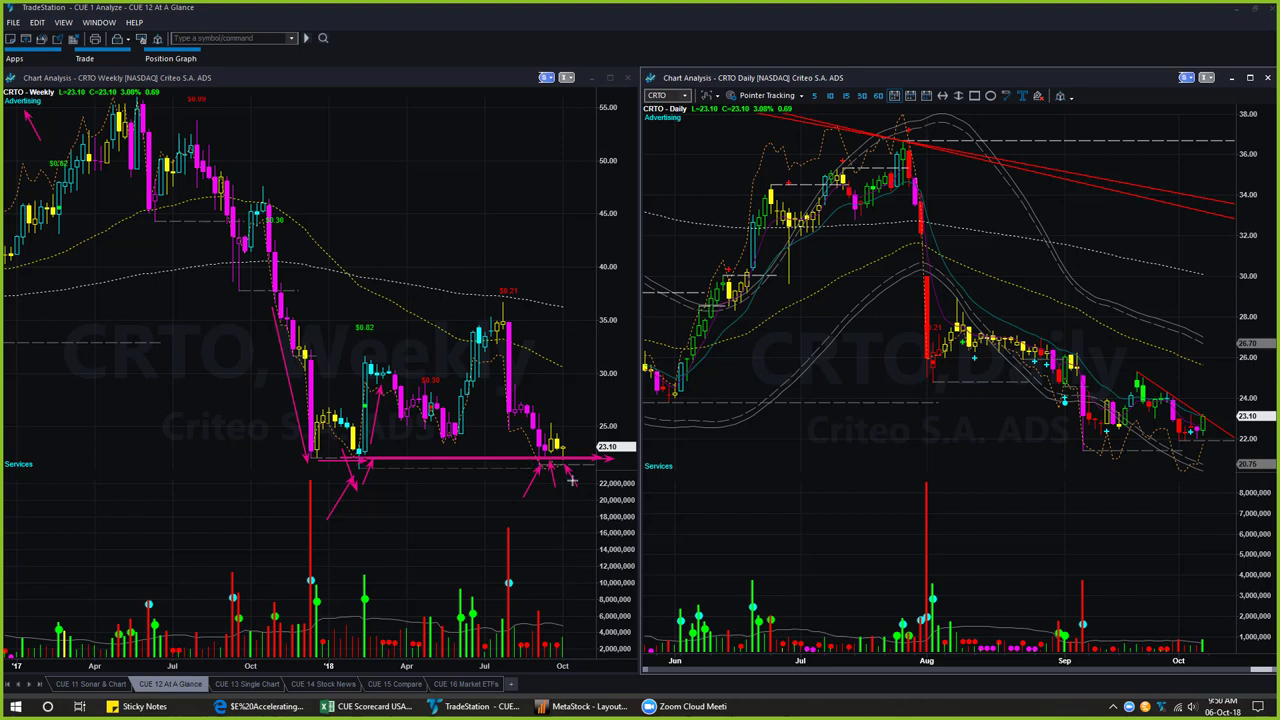
{"action": "left_click_drag", "start_coordinate": [608, 420], "coordinate": [572, 446]}
- Mark the CRTO daily chart with arrows at the latest low, the downtrend line breakout, the horizontal support and the September volume spike
{"action": "left_click_drag", "start_coordinate": [1191, 505], "coordinate": [1204, 442]}
{"action": "left_click_drag", "start_coordinate": [1201, 412], "coordinate": [1238, 436]}
{"action": "left_click", "coordinate": [1213, 407]}
{"action": "left_click_drag", "start_coordinate": [1082, 433], "coordinate": [1230, 437]}
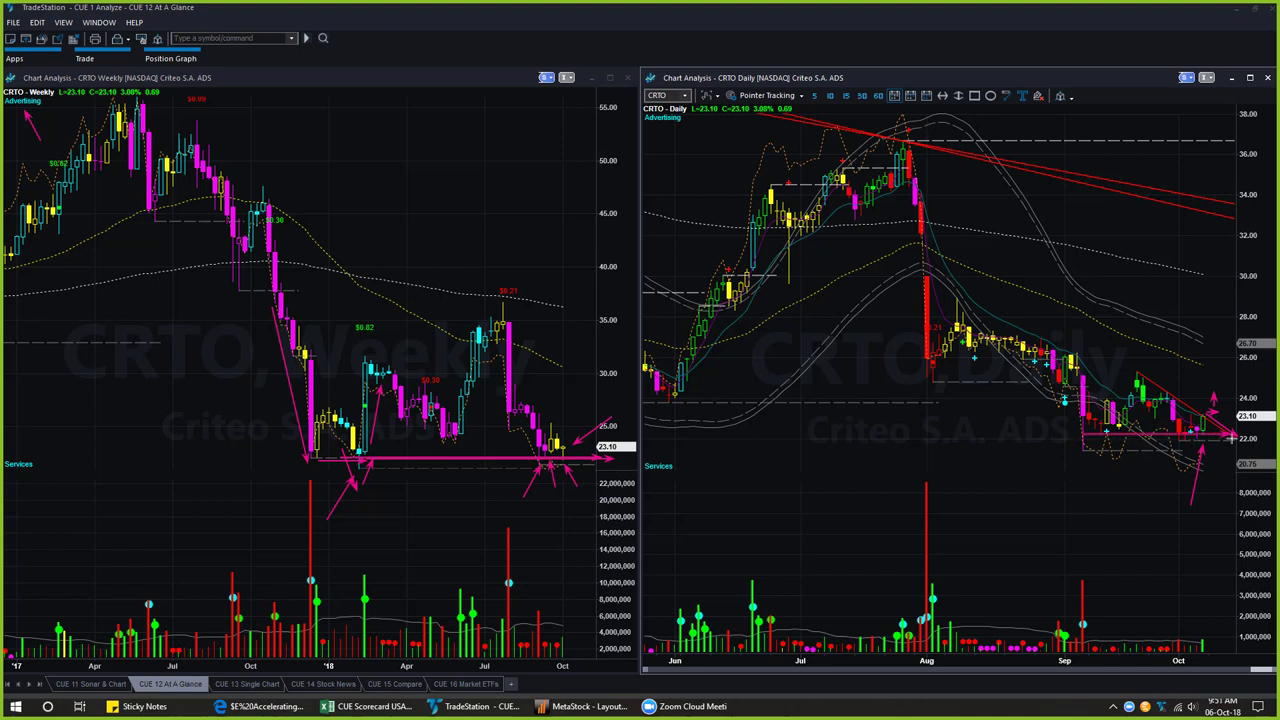
{"action": "left_click_drag", "start_coordinate": [1044, 537], "coordinate": [1082, 578]}
- Retrace the CRTO weekly support with an arrow, point to the latest weekly price, and draw an upward arrow from the latest daily price
{"action": "left_click_drag", "start_coordinate": [310, 461], "coordinate": [598, 462]}
{"action": "left_click_drag", "start_coordinate": [586, 413], "coordinate": [566, 440]}
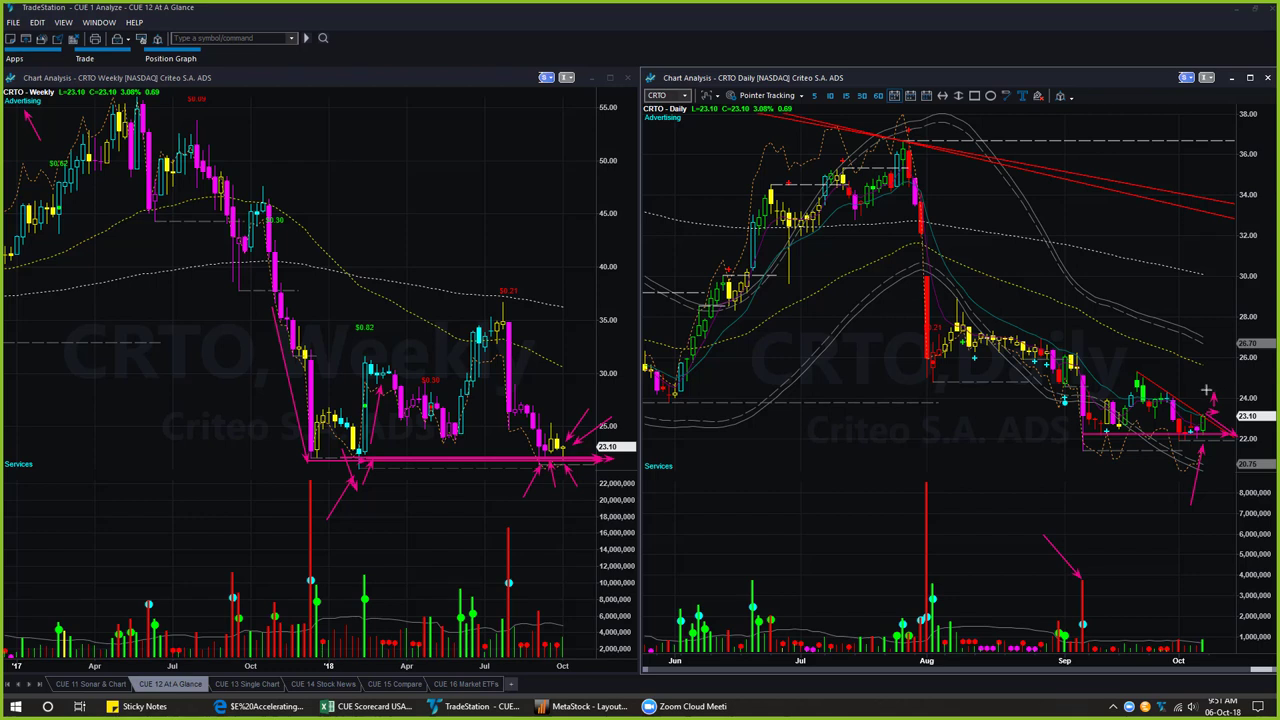
{"action": "left_click_drag", "start_coordinate": [1206, 390], "coordinate": [1231, 270]}
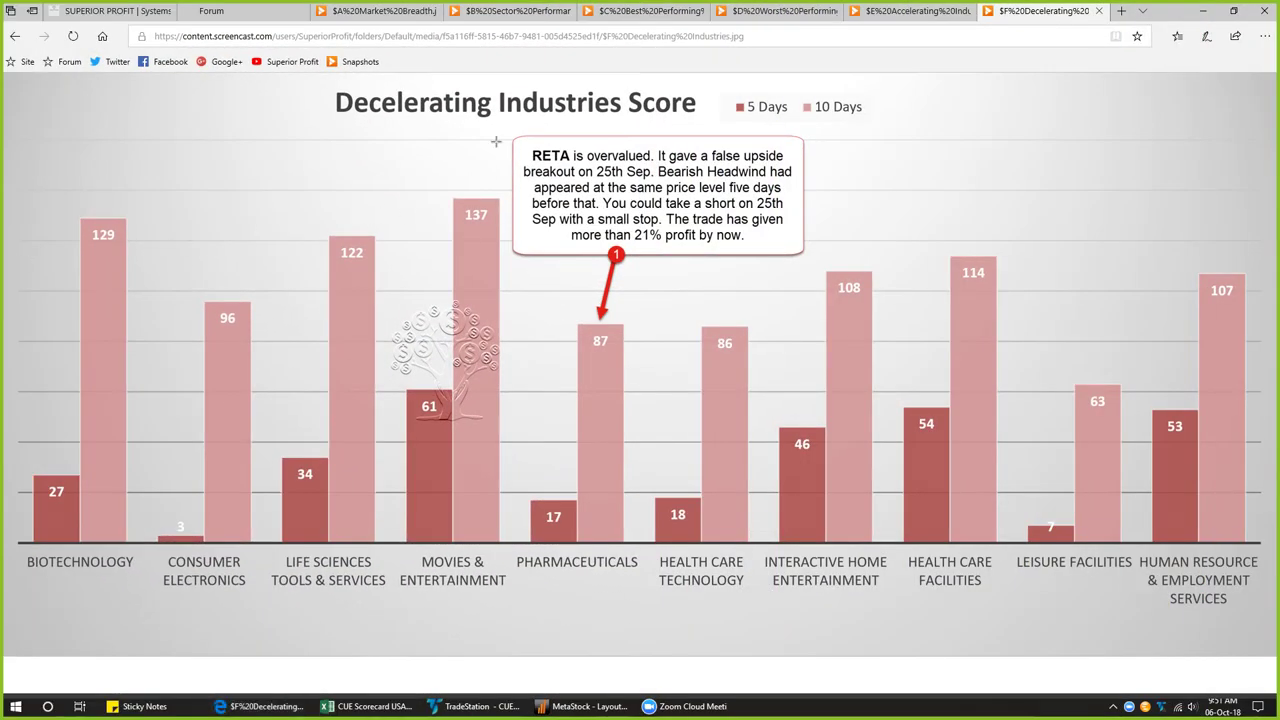
- Underline the Decelerating Industries Score title, and drill down into the Pharmaceuticals industry in the scorecard
{"action": "left_click_drag", "start_coordinate": [442, 121], "coordinate": [650, 121]}
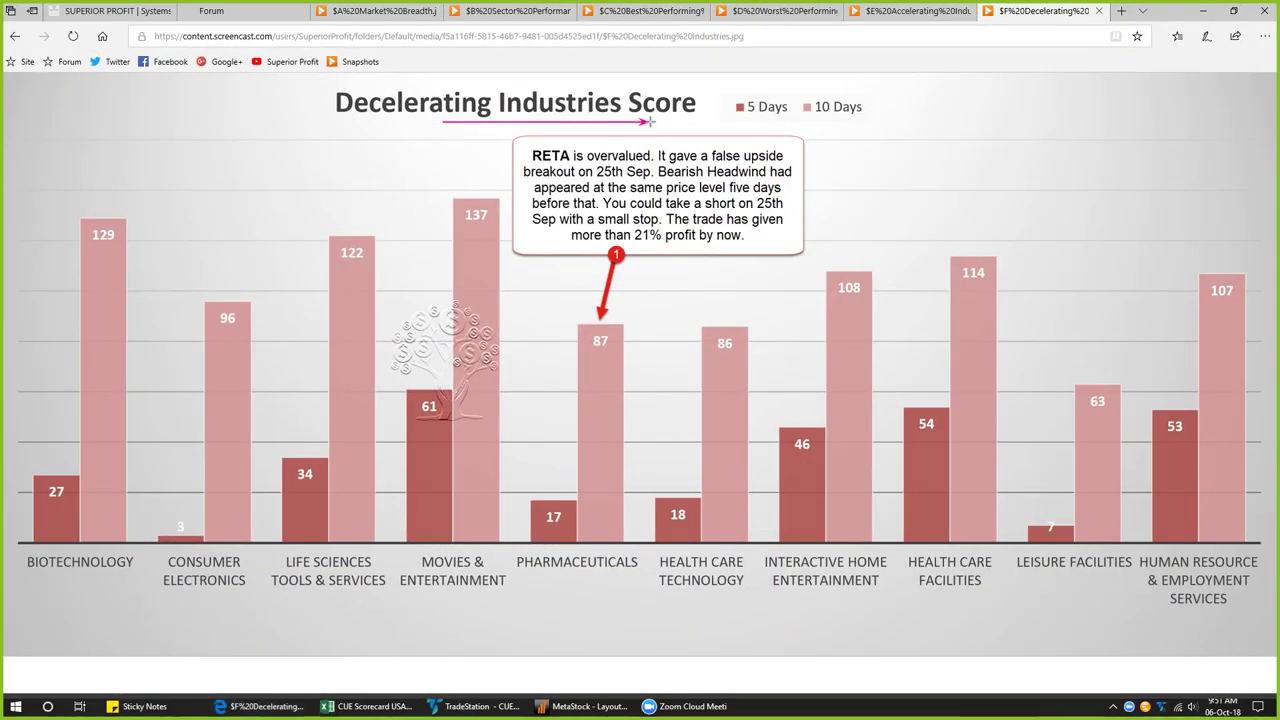
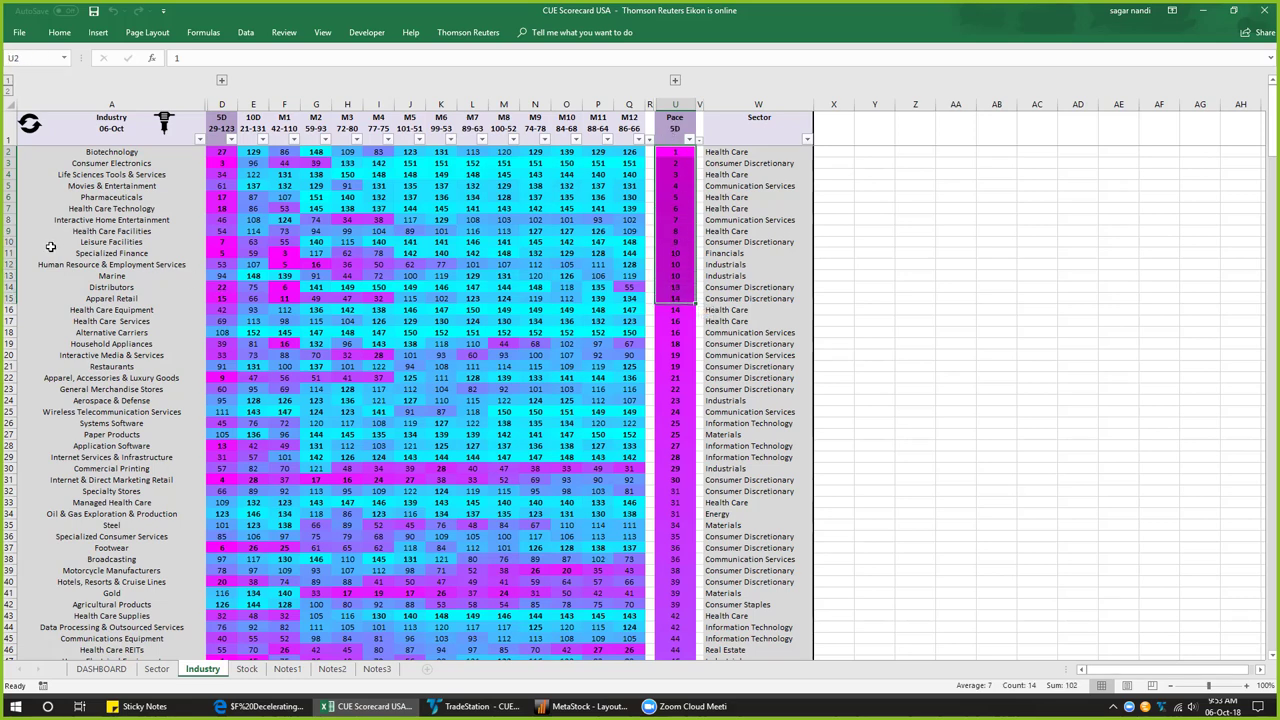
{"action": "left_click", "coordinate": [8, 197]}
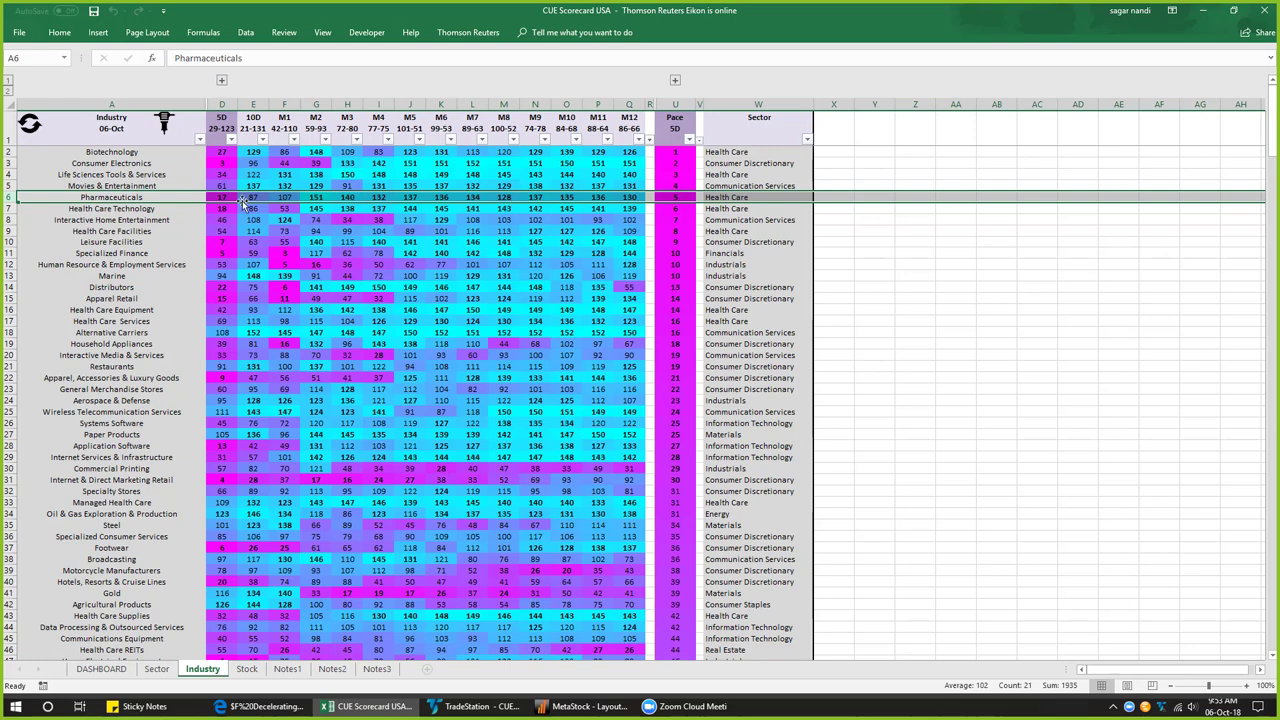
{"action": "left_click", "coordinate": [178, 197]}
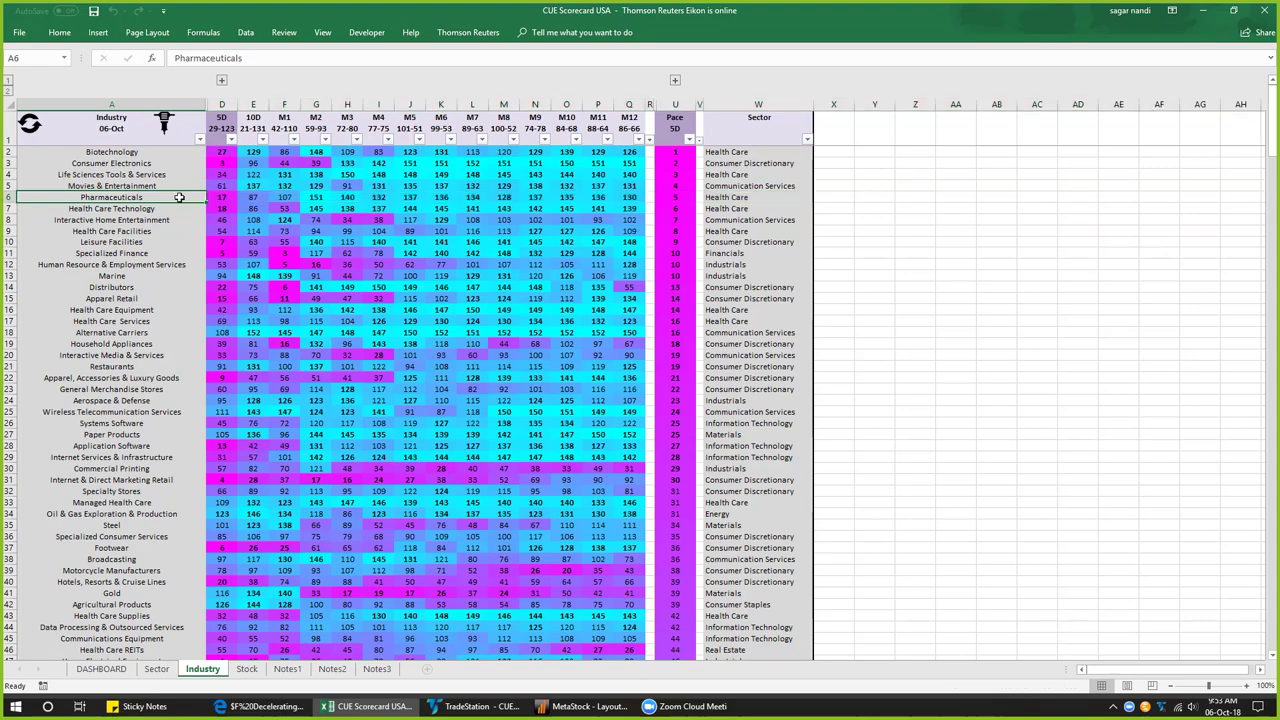
{"action": "left_click", "coordinate": [163, 122]}
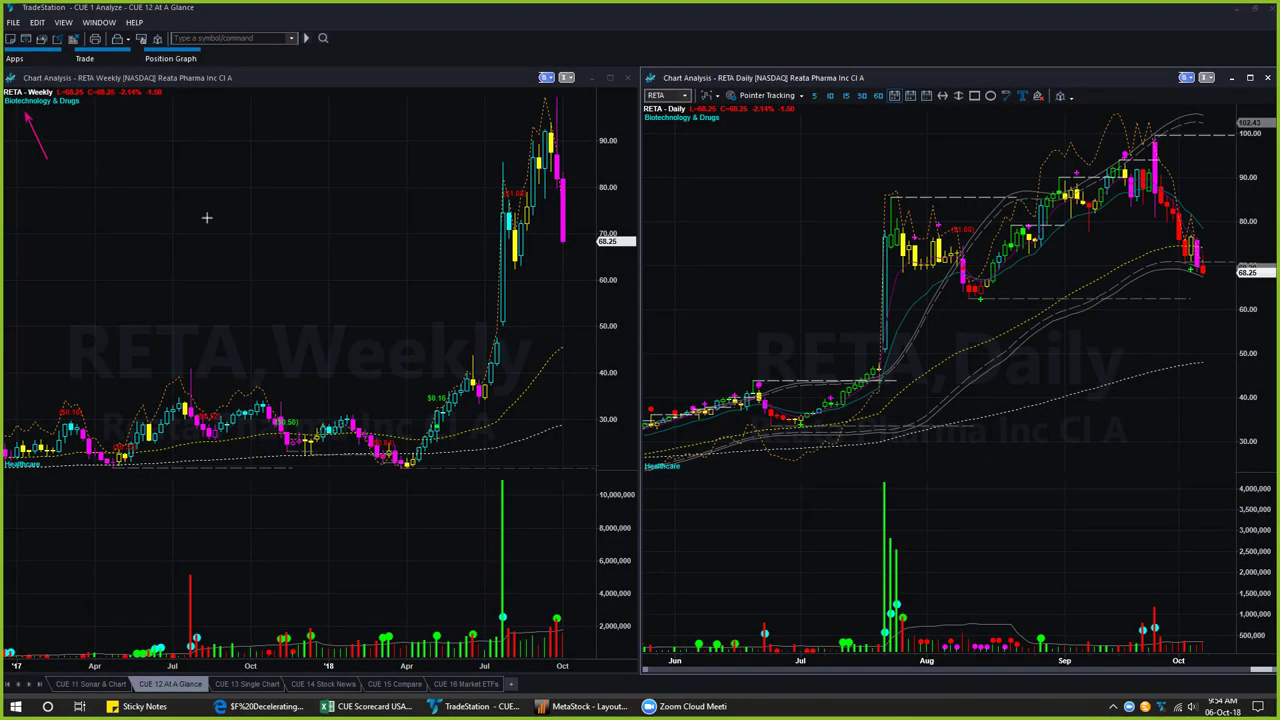
- Draw arrows along the RETA weekly rally, at its September peak, and down the latest decline
{"action": "left_click_drag", "start_coordinate": [403, 425], "coordinate": [491, 148]}
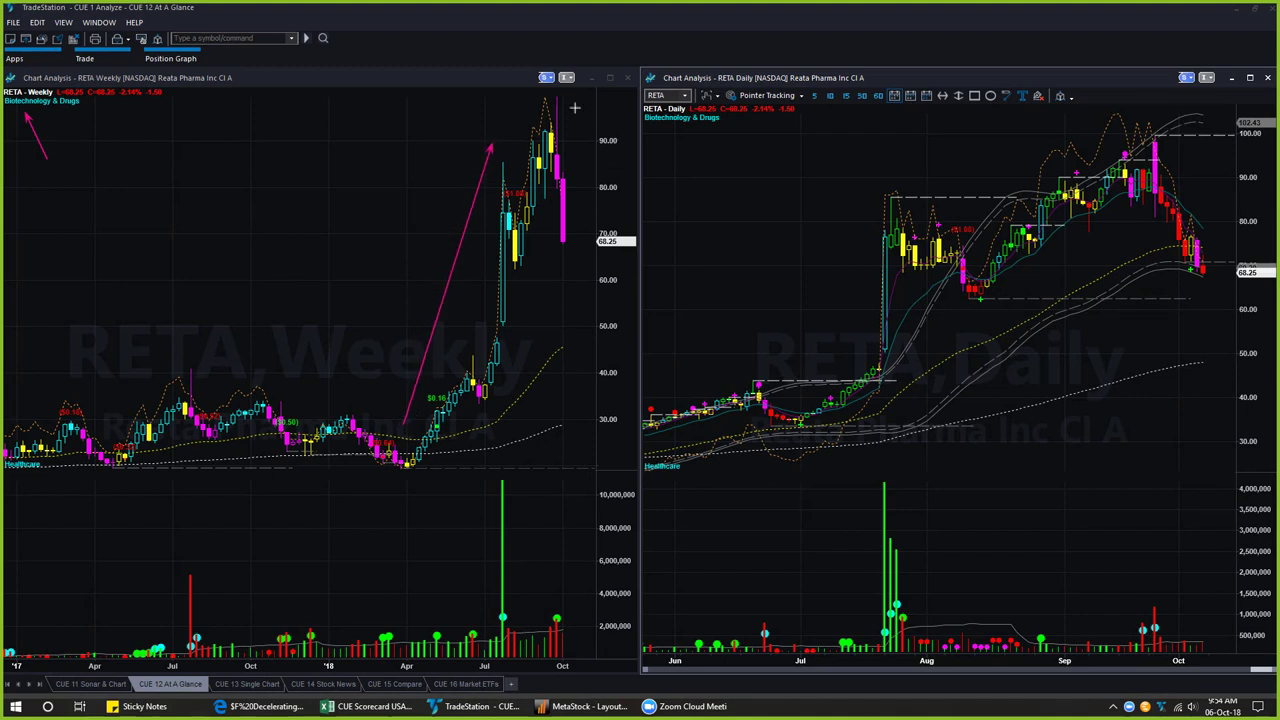
{"action": "mouse_move", "coordinate": [498, 87]}
{"action": "left_mouse_down"}
{"action": "mouse_move", "coordinate": [548, 125]}
{"action": "mouse_move", "coordinate": [572, 106]}
{"action": "mouse_move", "coordinate": [559, 123]}
{"action": "left_mouse_up"}
{"action": "left_click_drag", "start_coordinate": [572, 172], "coordinate": [574, 262]}
- Annotate the RETA daily chart with arrows at the mid-September headwind marker, the false breakout high, and their horizontal price levels
{"action": "left_click_drag", "start_coordinate": [1080, 118], "coordinate": [1124, 152]}
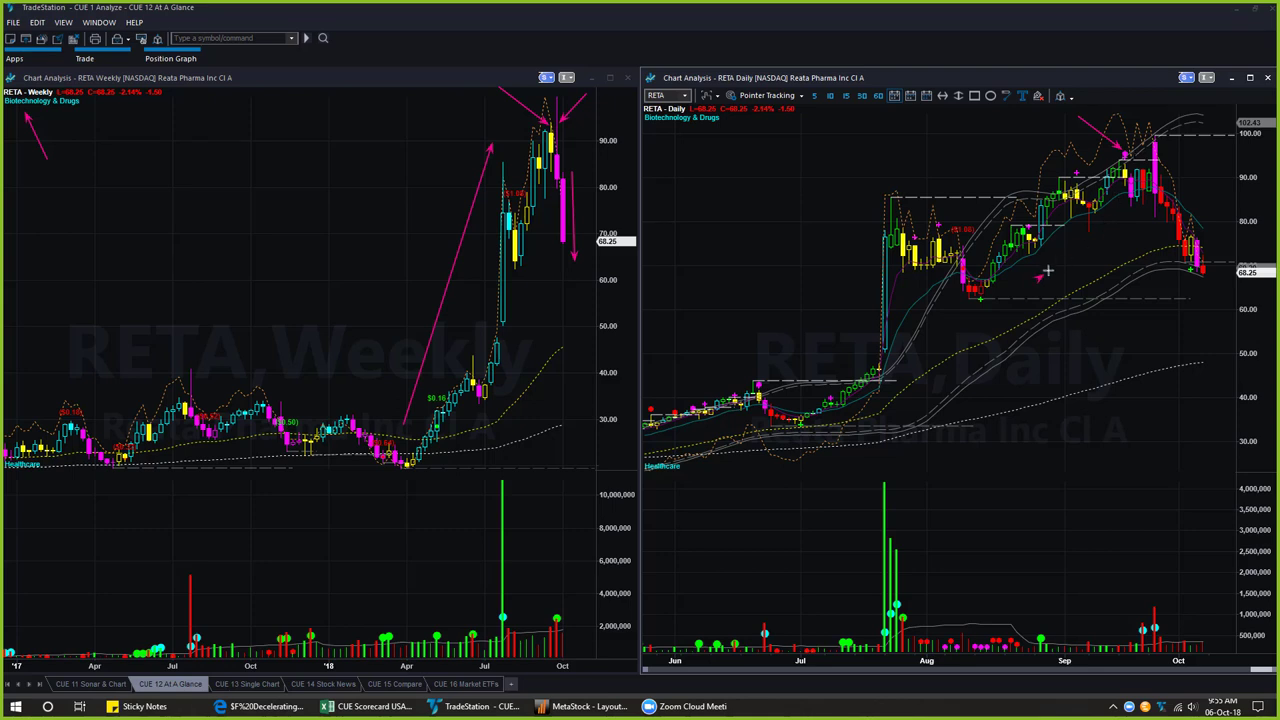
{"action": "left_click_drag", "start_coordinate": [1040, 278], "coordinate": [1134, 208]}
{"action": "mouse_move", "coordinate": [1194, 101]}
{"action": "left_mouse_down"}
{"action": "mouse_move", "coordinate": [1158, 159]}
{"action": "mouse_move", "coordinate": [1185, 157]}
{"action": "left_mouse_up"}
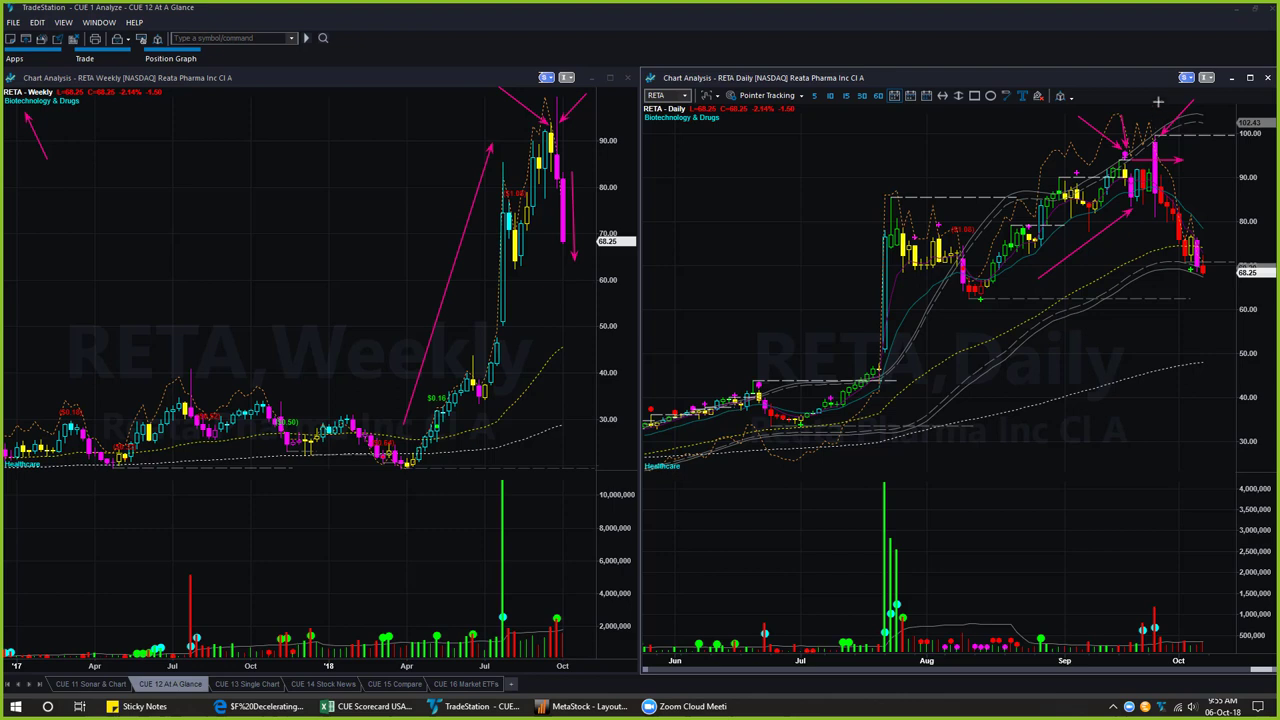
{"action": "left_click_drag", "start_coordinate": [1158, 100], "coordinate": [1158, 131]}
{"action": "left_click_drag", "start_coordinate": [1155, 142], "coordinate": [1228, 142]}
{"action": "left_click_drag", "start_coordinate": [1180, 158], "coordinate": [1215, 152]}
- Add RETA arrows at the daily pre-breakout low, the level below the peak, the decline and latest price, and the weekly peak and latest candle
{"action": "left_click_drag", "start_coordinate": [1115, 268], "coordinate": [1148, 210]}
{"action": "left_click_drag", "start_coordinate": [1150, 193], "coordinate": [1258, 193]}
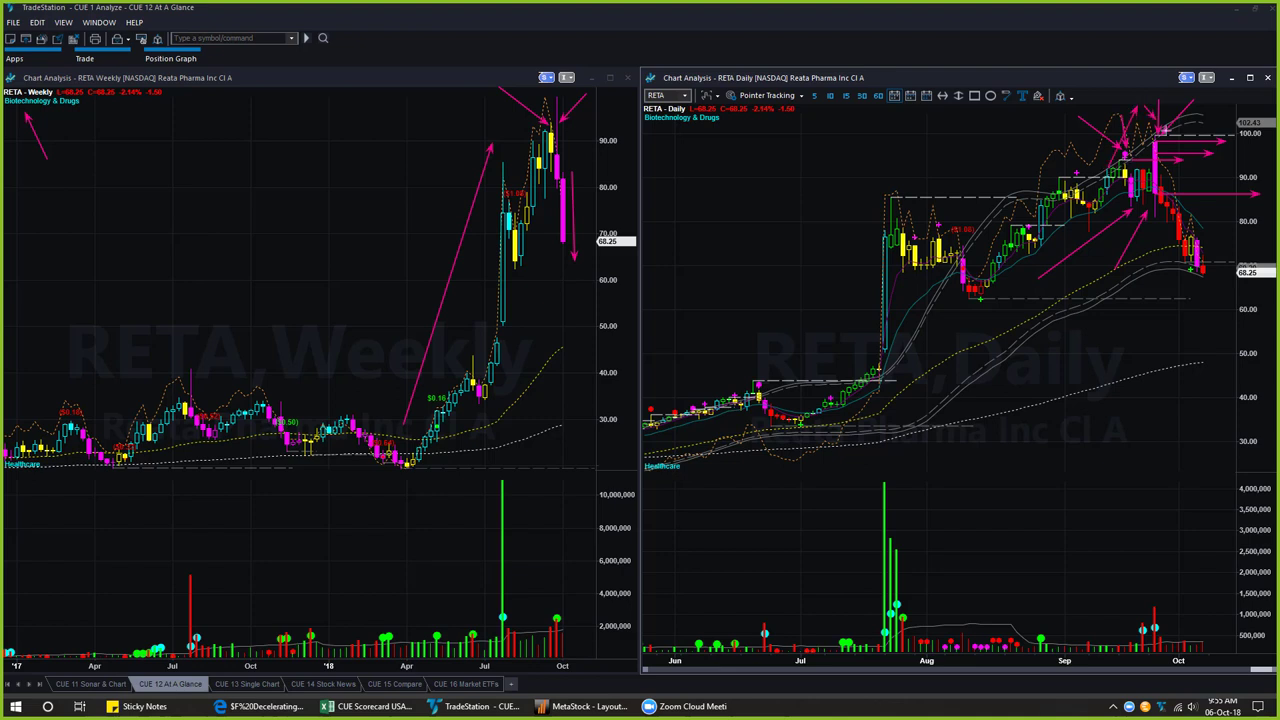
{"action": "left_click_drag", "start_coordinate": [1162, 130], "coordinate": [1214, 186]}
{"action": "left_click_drag", "start_coordinate": [1087, 116], "coordinate": [1125, 148]}
{"action": "left_click_drag", "start_coordinate": [548, 122], "coordinate": [594, 129]}
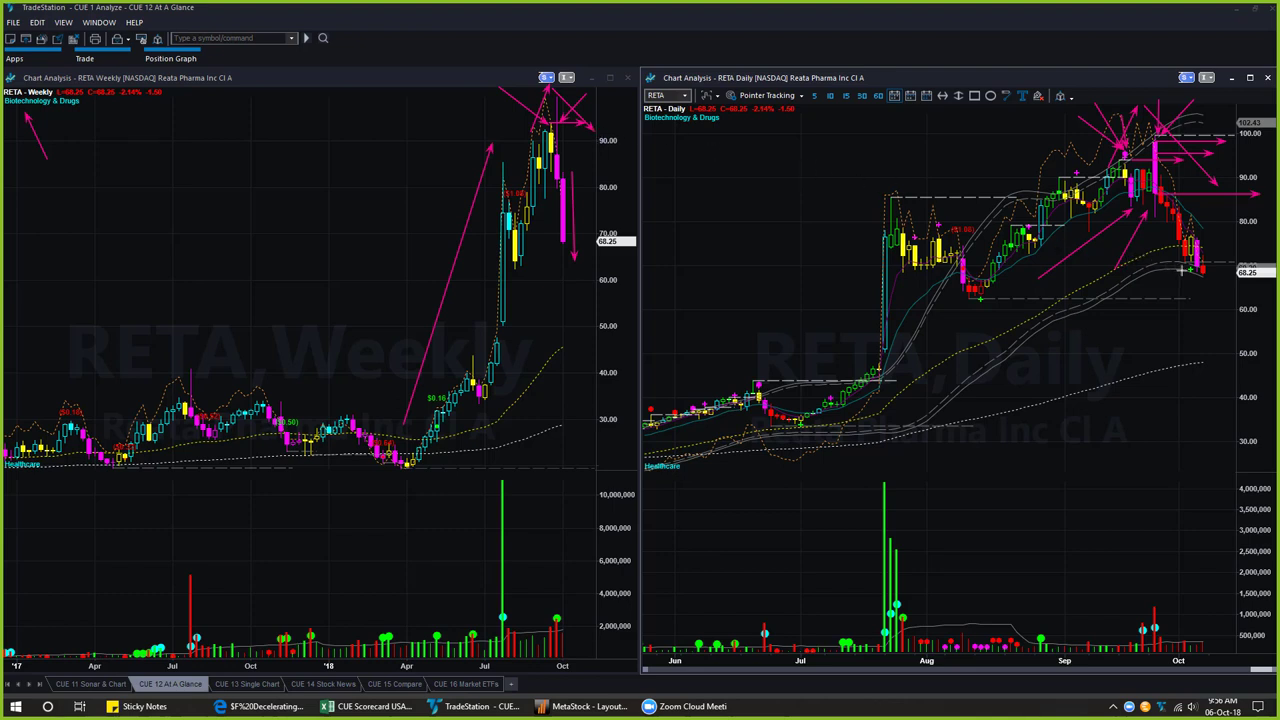
{"action": "left_click_drag", "start_coordinate": [1186, 272], "coordinate": [1230, 274]}
{"action": "left_click_drag", "start_coordinate": [570, 316], "coordinate": [564, 258]}
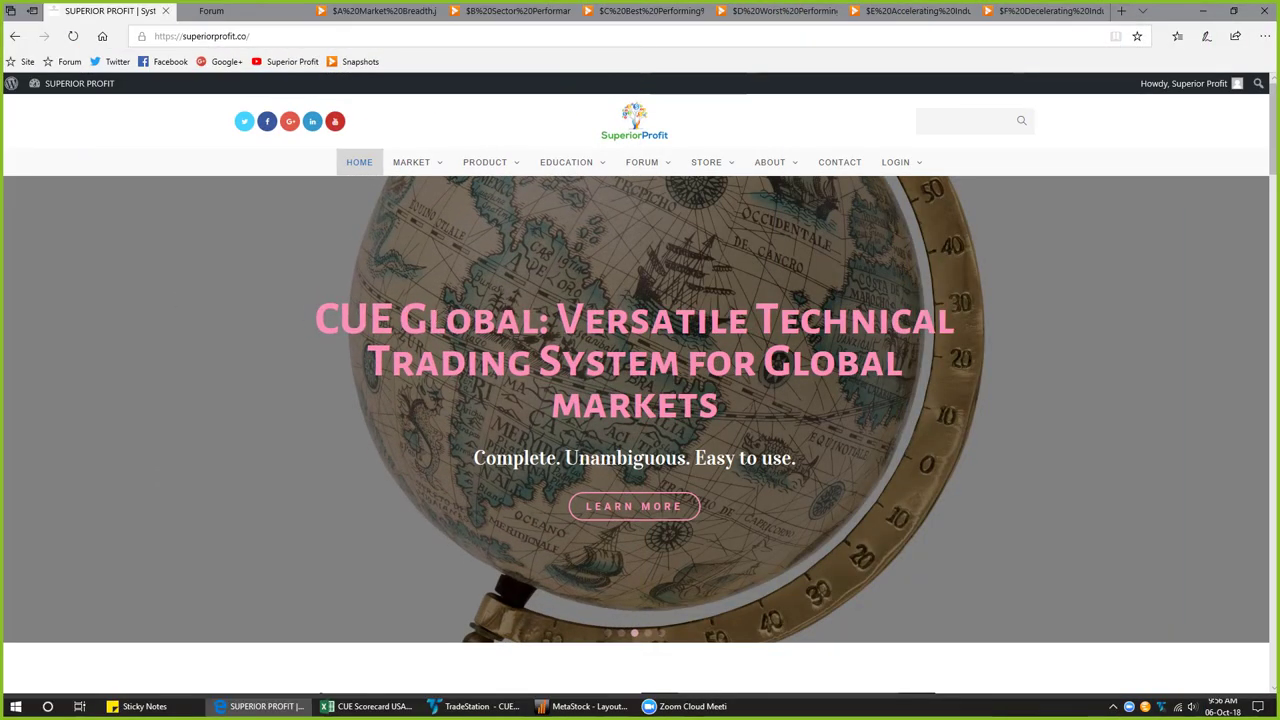
- Open the sticky note and highlight its Miscellaneous section and the line about shorting HPQ at the very top
{"action": "left_click", "coordinate": [140, 706]}
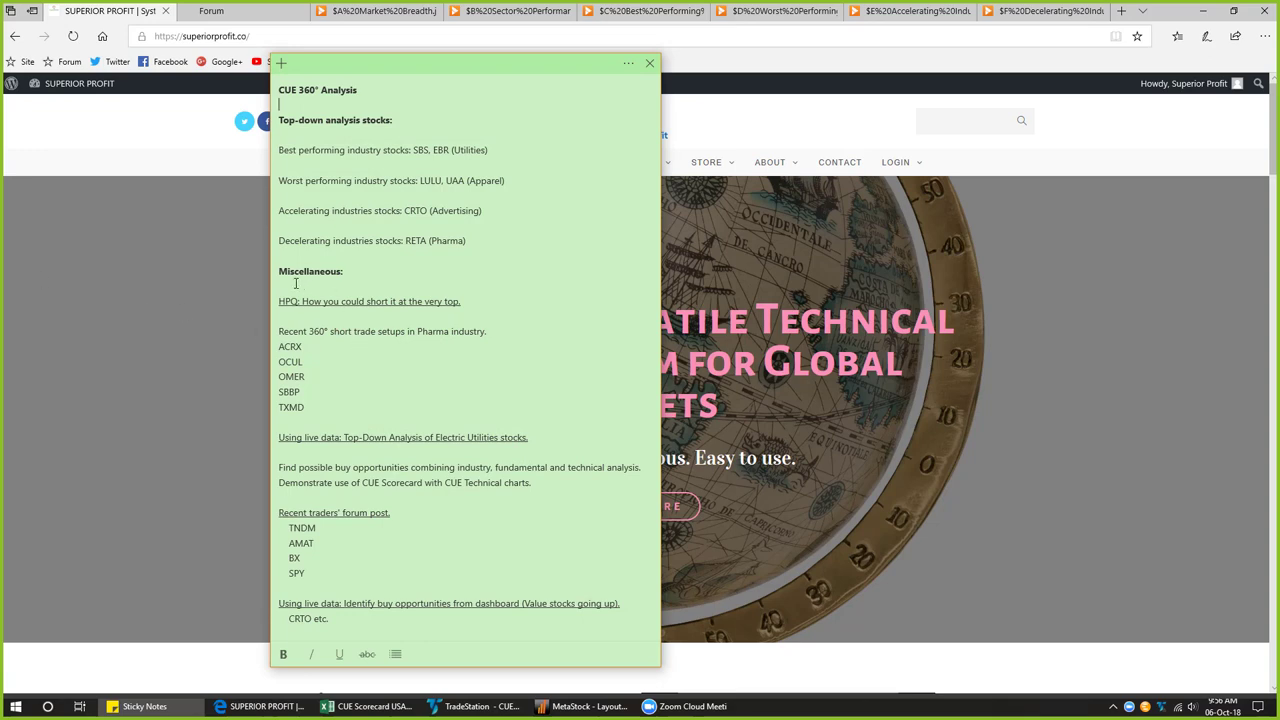
{"action": "left_click_drag", "start_coordinate": [277, 271], "coordinate": [492, 615]}
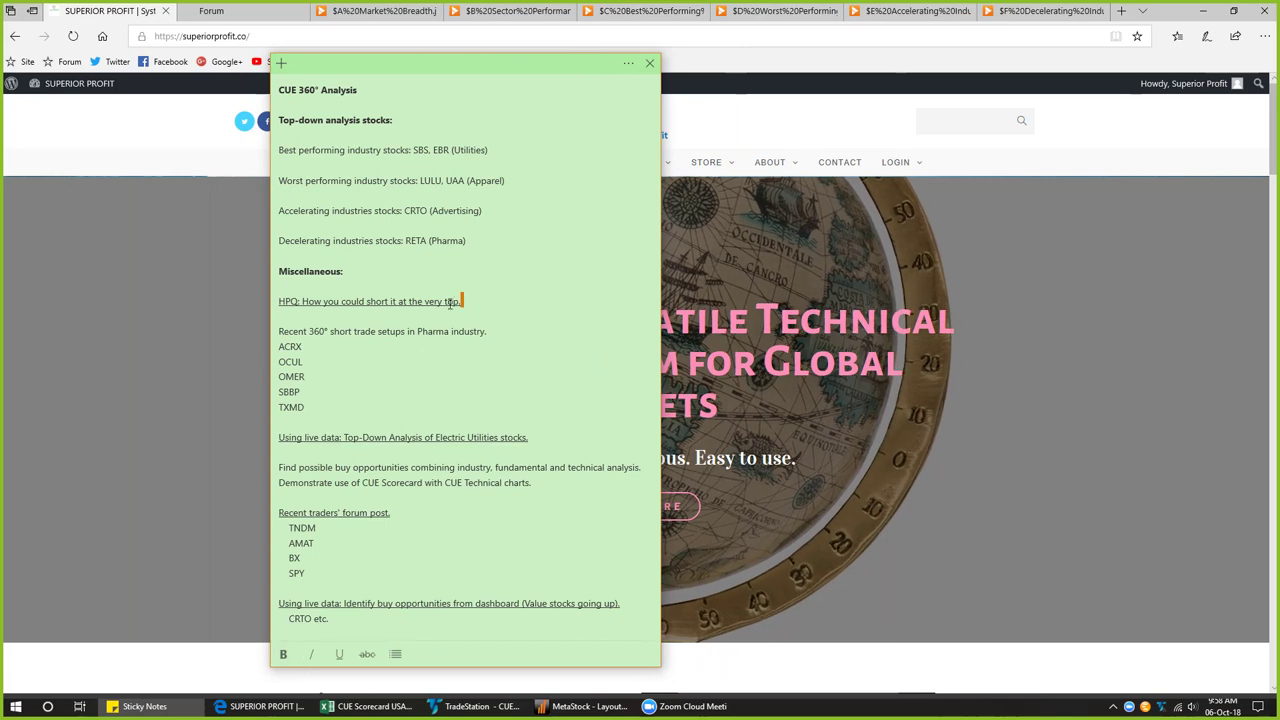
{"action": "left_click_drag", "start_coordinate": [279, 301], "coordinate": [463, 302]}
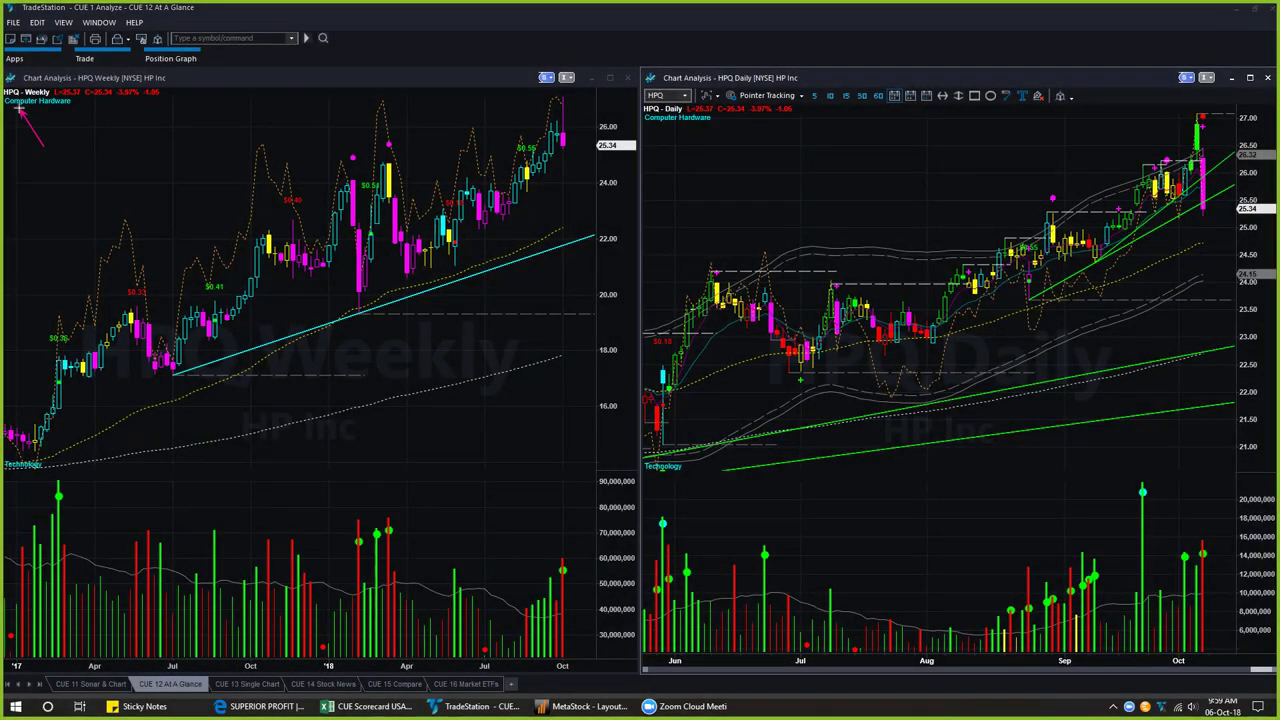
- Draw arrows at the recent highs and the latest volume bar on the HPQ weekly chart
{"action": "left_click_drag", "start_coordinate": [432, 97], "coordinate": [543, 122]}
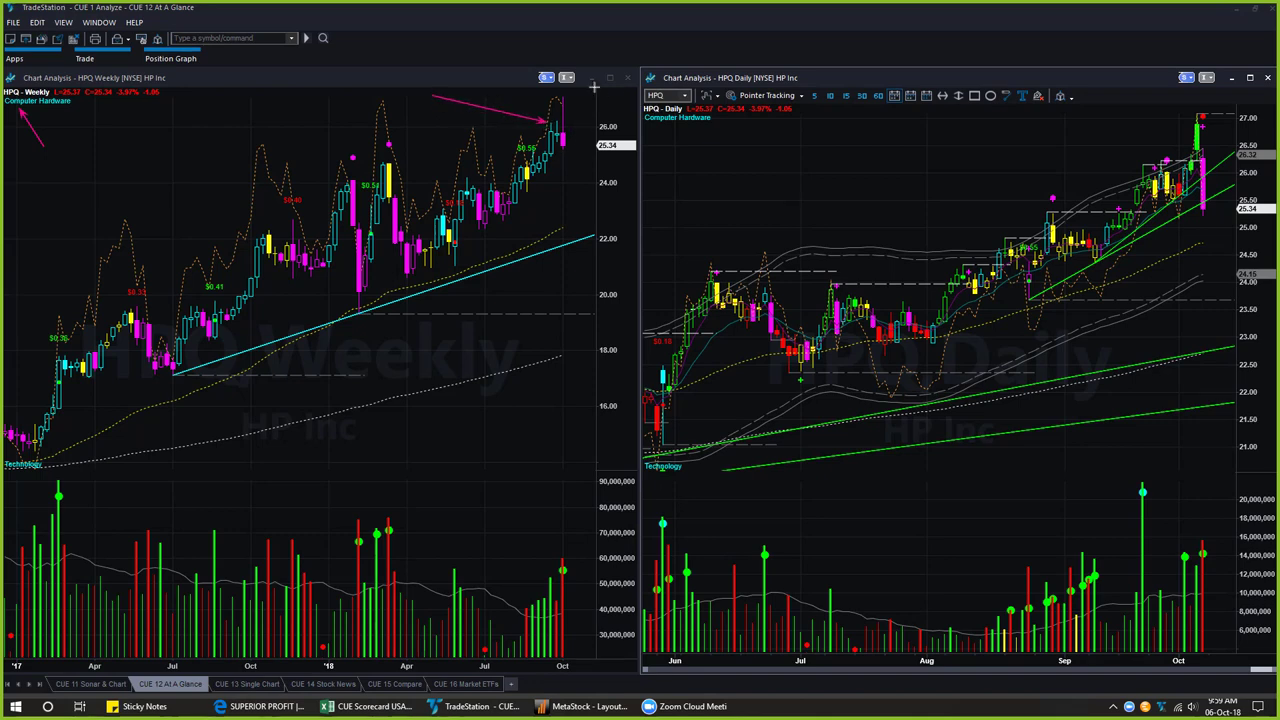
{"action": "left_click_drag", "start_coordinate": [594, 88], "coordinate": [570, 107]}
{"action": "left_click_drag", "start_coordinate": [575, 515], "coordinate": [564, 551]}
- Annotate the HPQ daily chart with arrows at the September headwind marker and its price level, the October peak, and the latest drop
{"action": "left_click_drag", "start_coordinate": [1138, 123], "coordinate": [1162, 152]}
{"action": "left_click_drag", "start_coordinate": [1166, 158], "coordinate": [1210, 158]}
{"action": "mouse_move", "coordinate": [1164, 91]}
{"action": "left_mouse_down"}
{"action": "mouse_move", "coordinate": [1198, 118]}
{"action": "mouse_move", "coordinate": [1216, 165]}
{"action": "left_mouse_up"}
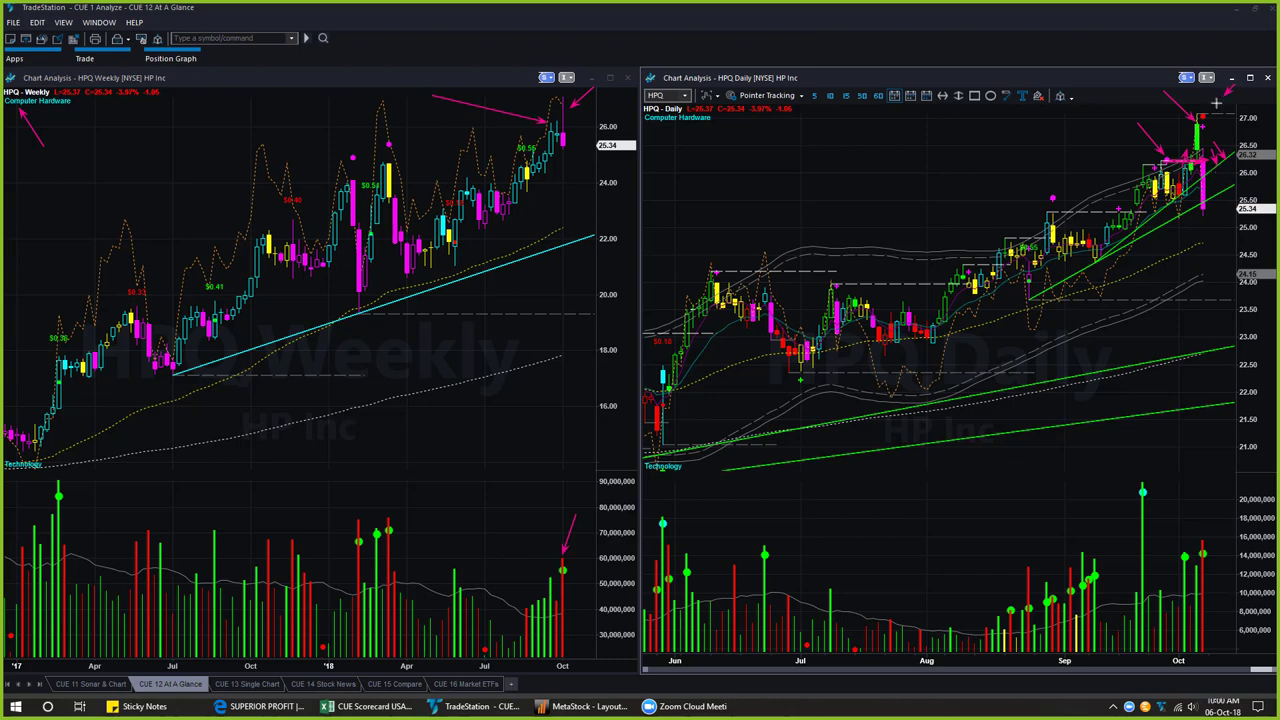
{"action": "left_click_drag", "start_coordinate": [1235, 88], "coordinate": [1209, 111]}
{"action": "left_click_drag", "start_coordinate": [1245, 92], "coordinate": [1212, 118]}
{"action": "left_click_drag", "start_coordinate": [1200, 172], "coordinate": [1250, 172]}
{"action": "left_click_drag", "start_coordinate": [1182, 253], "coordinate": [1200, 229]}
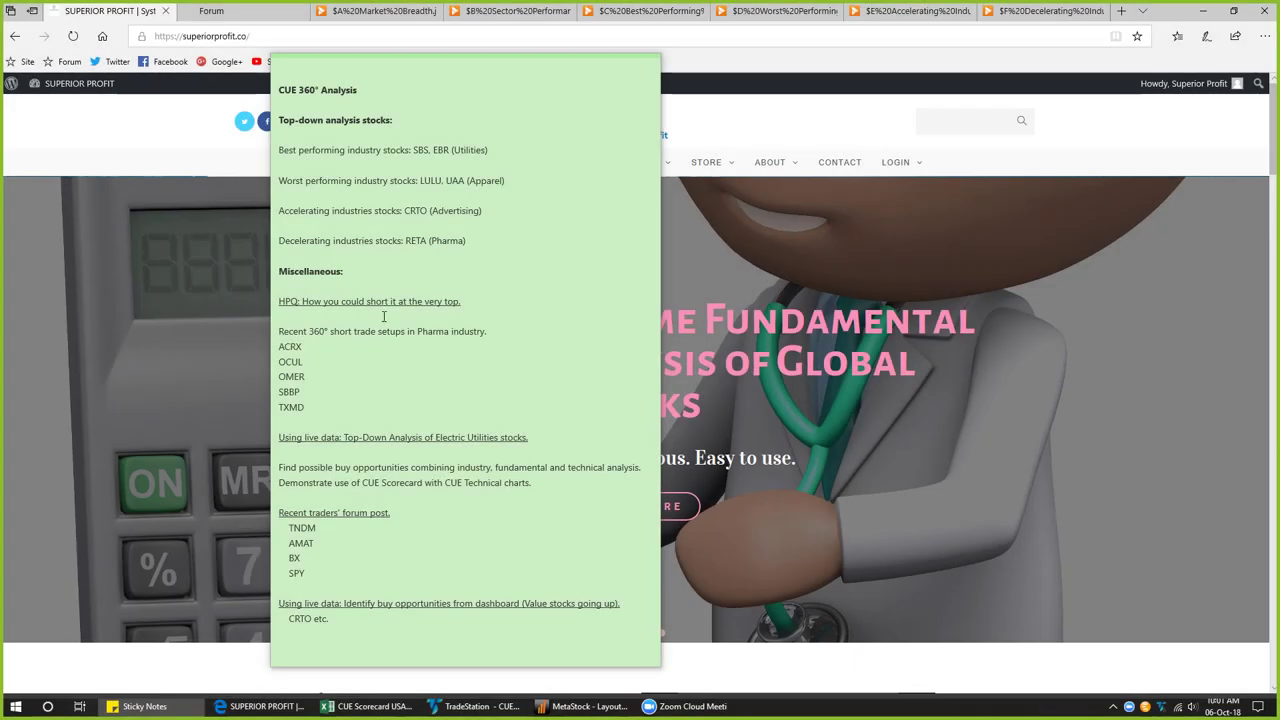
- Highlight "Pharma industry" and the tickers ACRX through TXMD under the short trade setups in the sticky note
{"action": "left_click", "coordinate": [334, 404]}
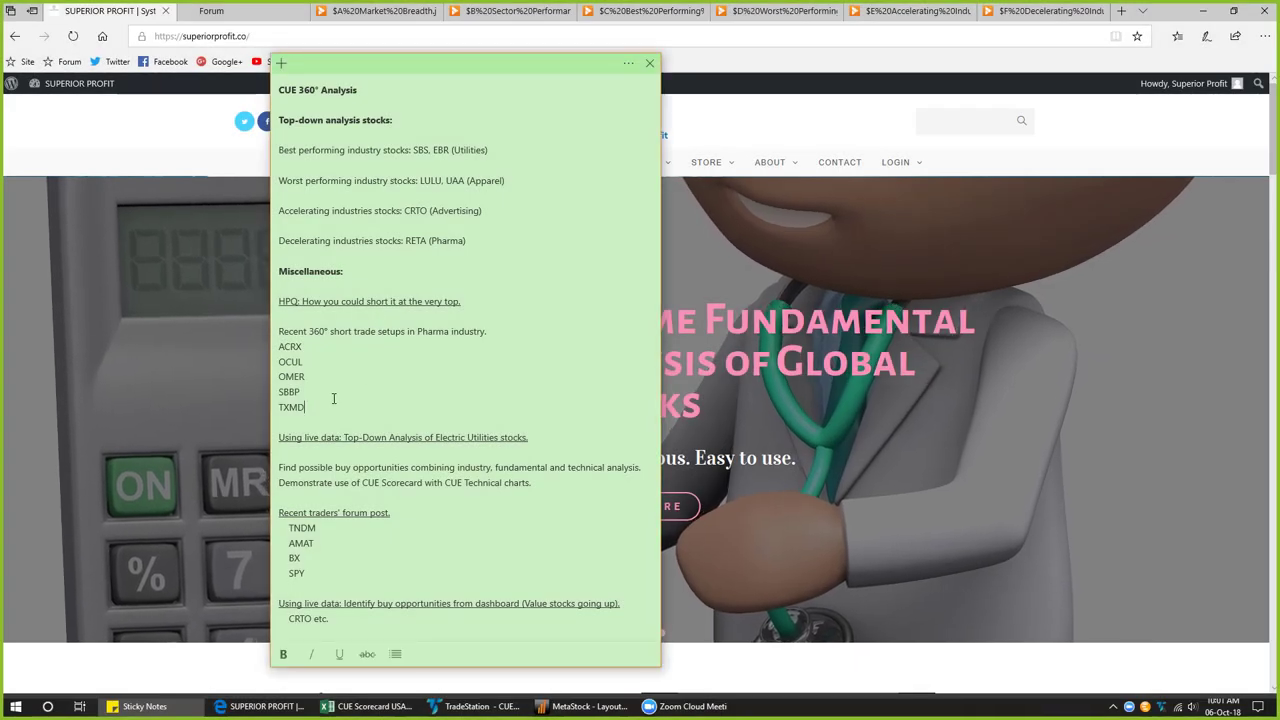
{"action": "left_click_drag", "start_coordinate": [417, 331], "coordinate": [486, 331]}
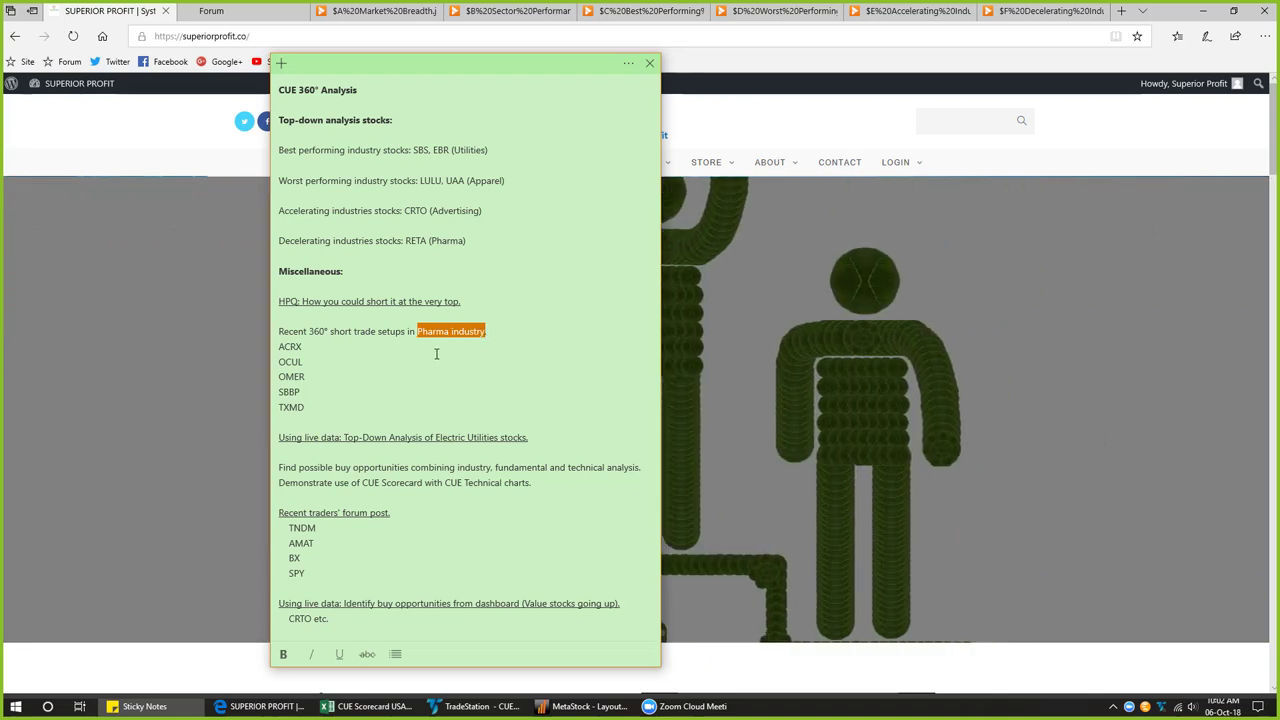
{"action": "left_click", "coordinate": [311, 407]}
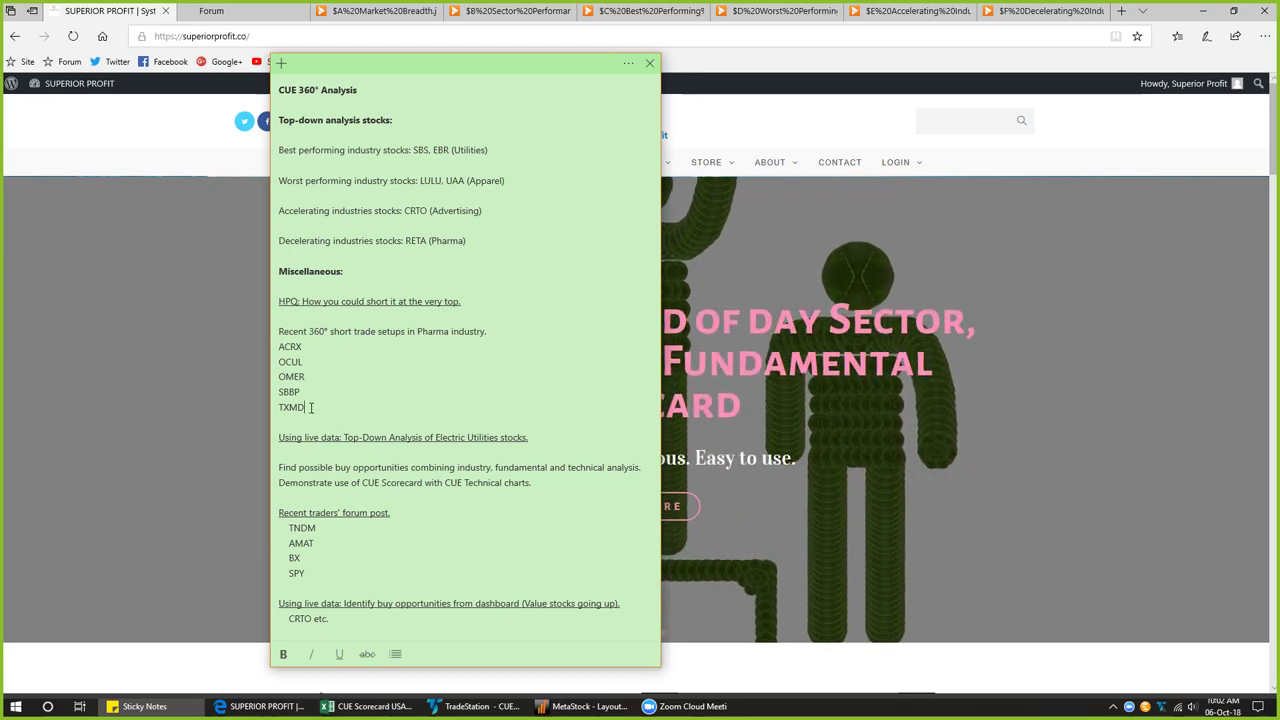
{"action": "left_click_drag", "start_coordinate": [301, 400], "coordinate": [279, 346]}
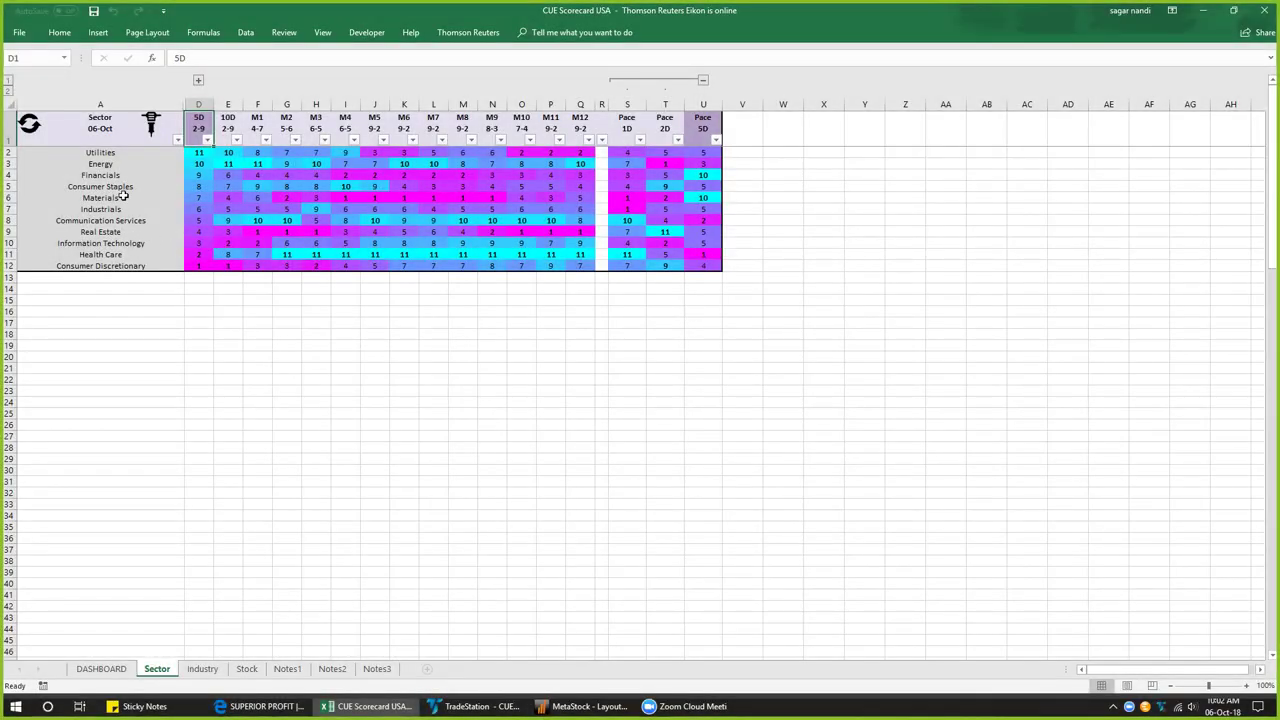
- Drill down from the Health Care sector to its industries in the scorecard and select the Pharmaceuticals row
{"action": "left_click", "coordinate": [115, 257]}
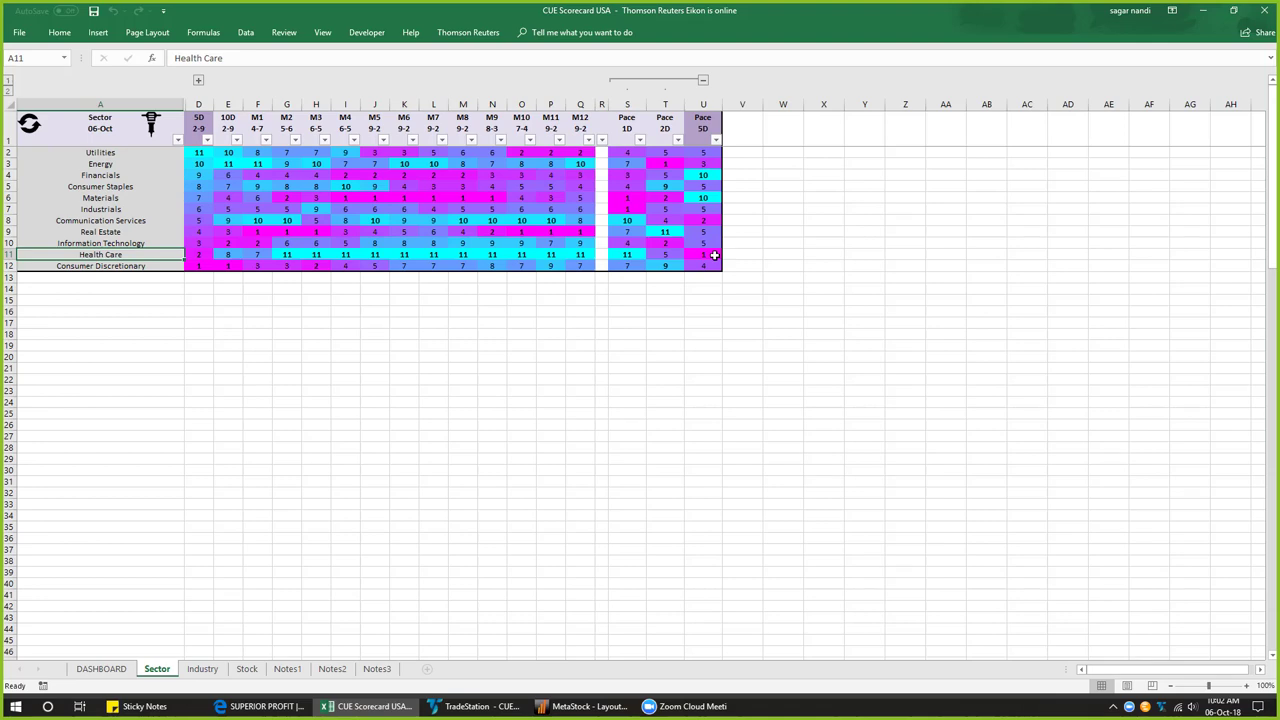
{"action": "left_click", "coordinate": [157, 136]}
{"action": "left_click", "coordinate": [7, 151]}
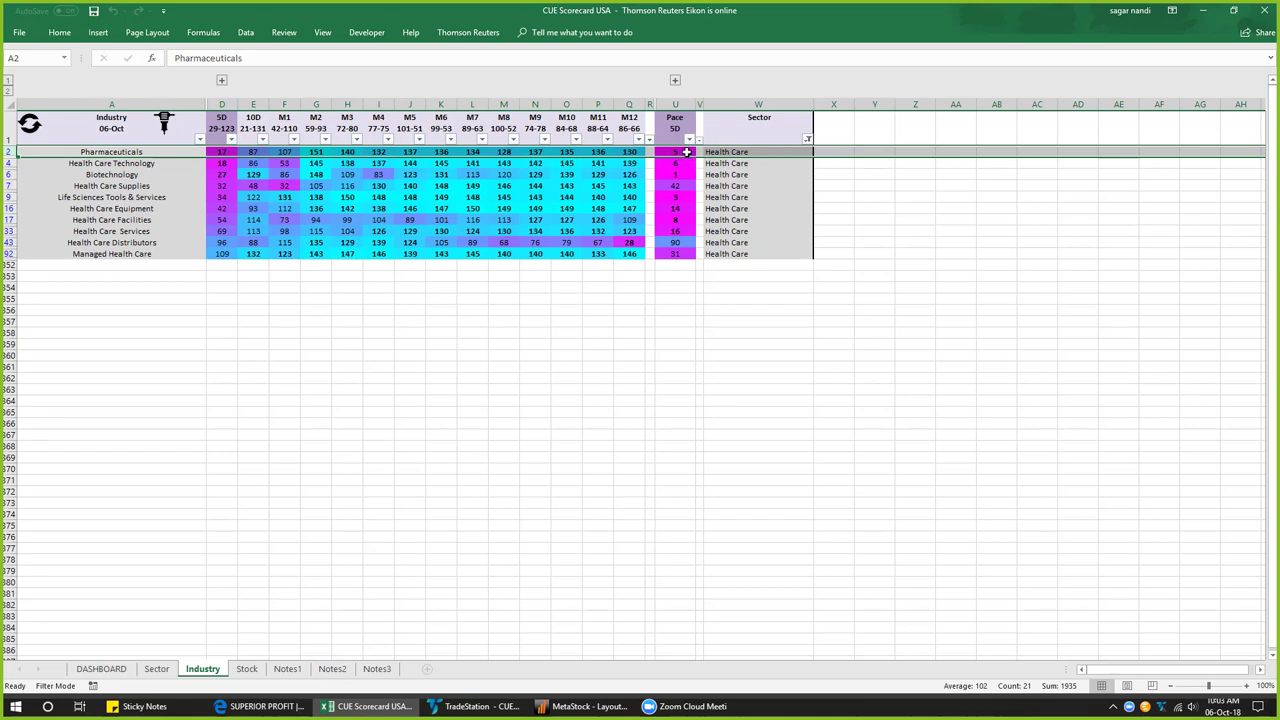
- Drill down from the Pharmaceuticals industry to its stocks and select the Valuation Primary values from ACRX.O through TLRY.O
{"action": "left_click", "coordinate": [165, 122]}
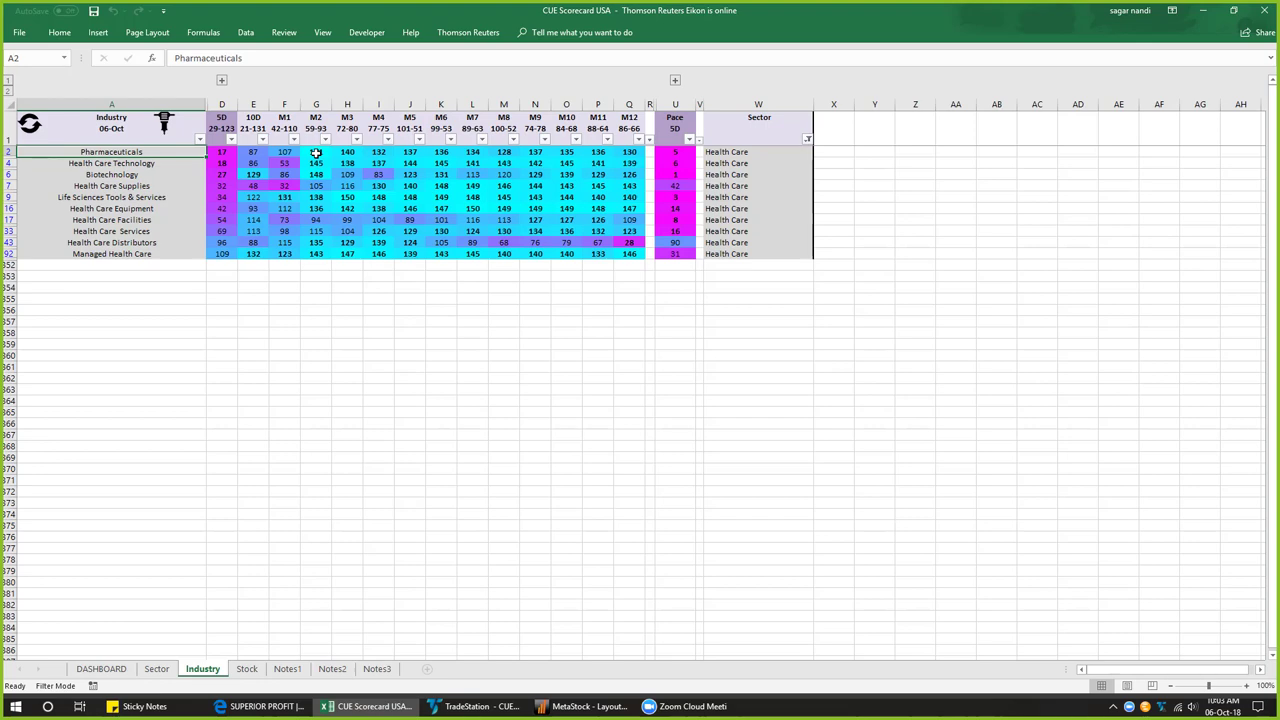
{"action": "left_click", "coordinate": [165, 121]}
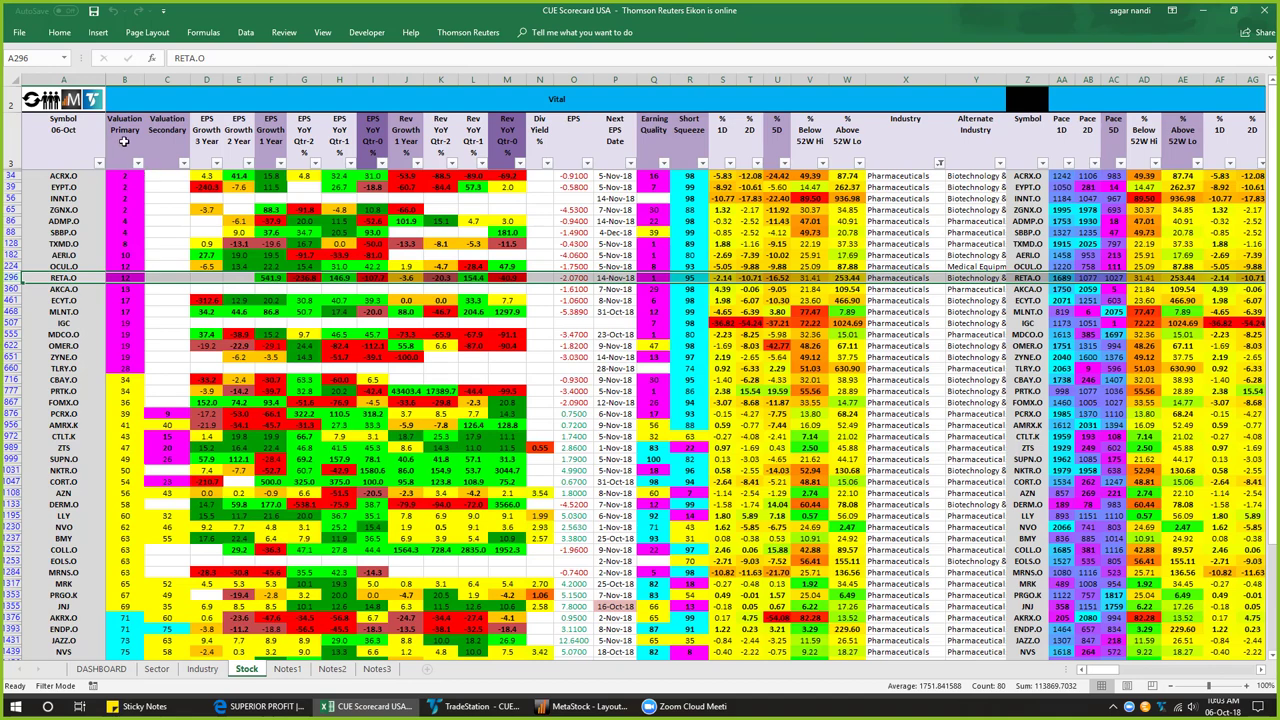
{"action": "left_click_drag", "start_coordinate": [124, 175], "coordinate": [128, 369]}
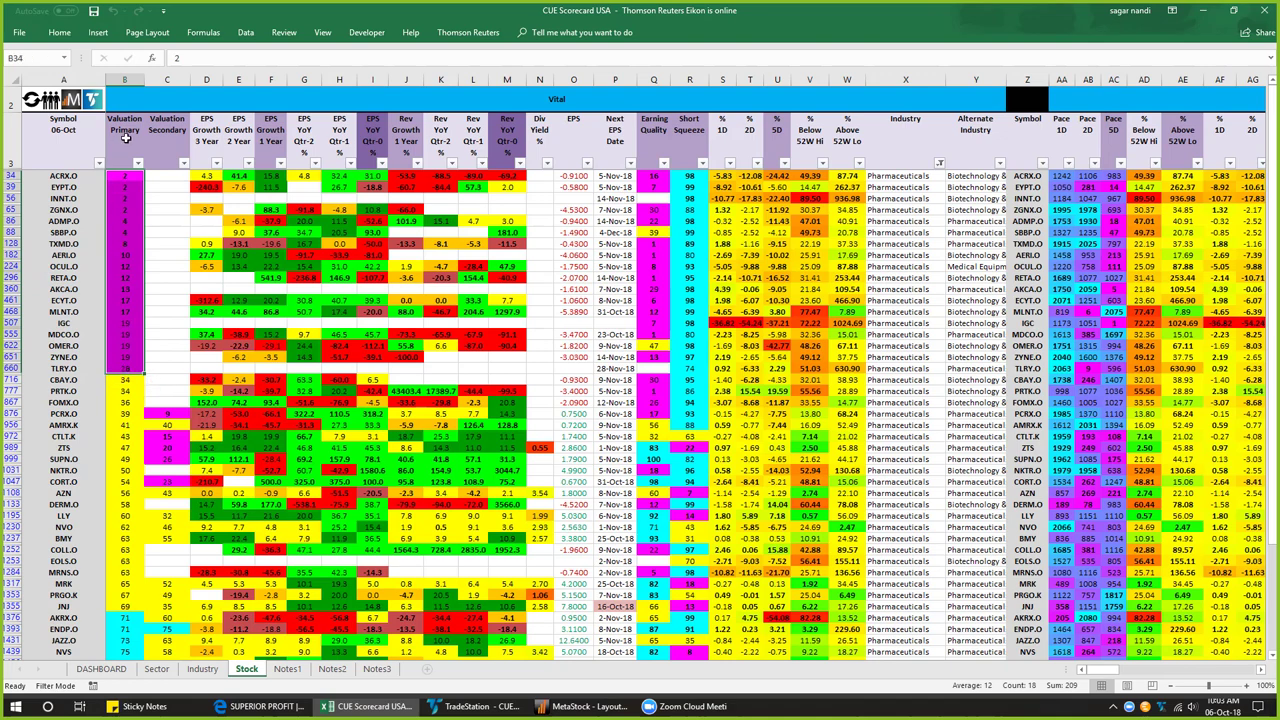
- Select the CBAY.O row and examine the remaining pharmaceutical stocks down to GWPH.O before returning to the start of the list
{"action": "left_click", "coordinate": [10, 380]}
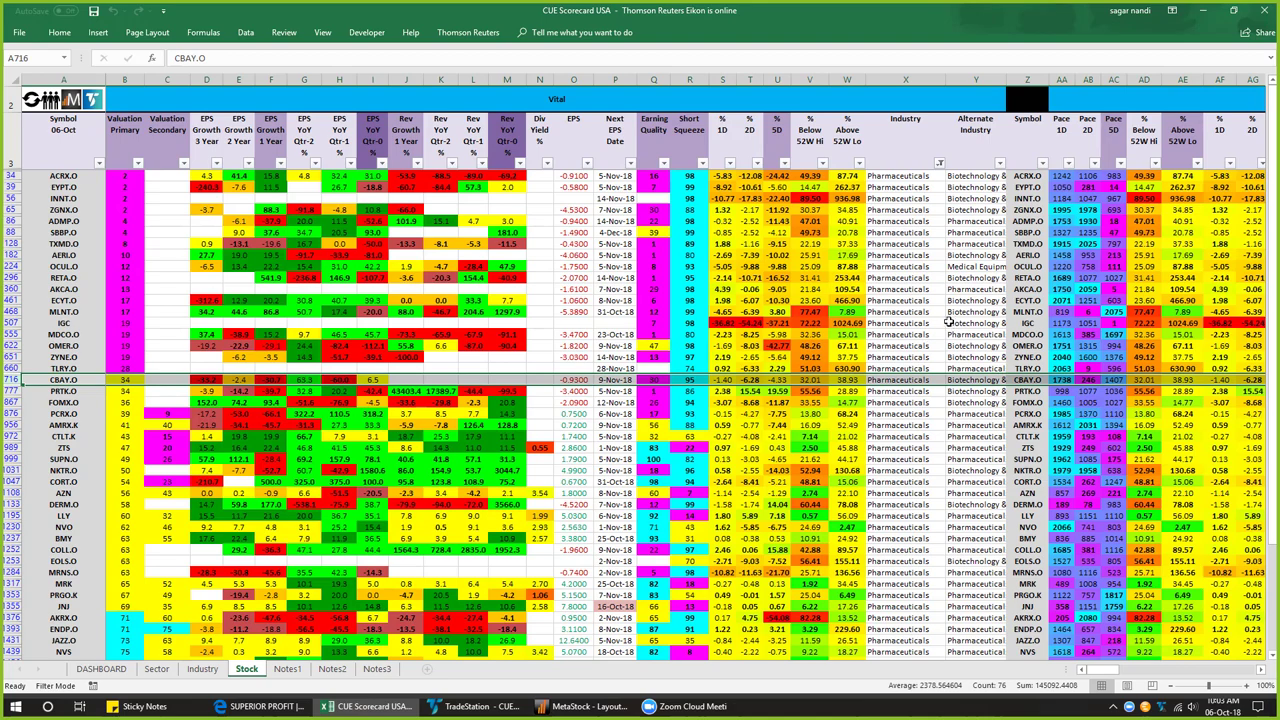
{"action": "scroll", "coordinate": [940, 328], "scroll_direction": "down", "scroll_amount": 2}
{"action": "scroll", "coordinate": [940, 328], "scroll_direction": "down", "scroll_amount": 5}
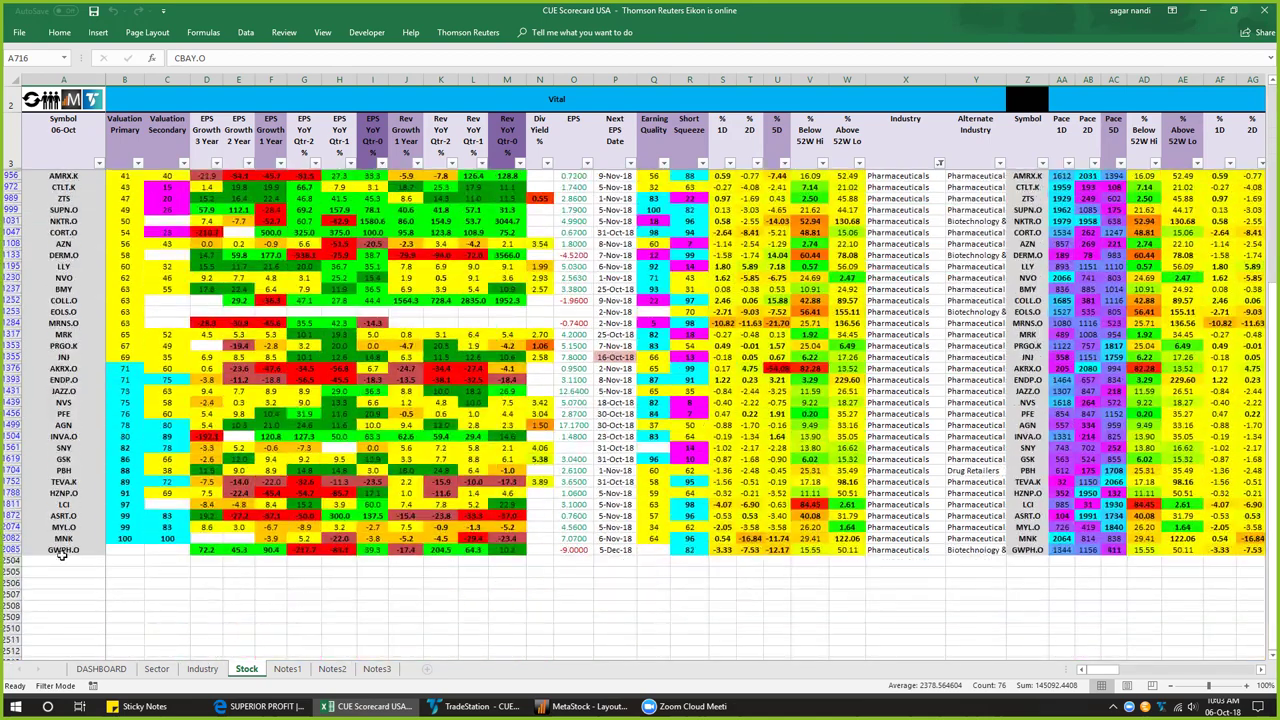
{"action": "key", "text": "ctrl+Home"}
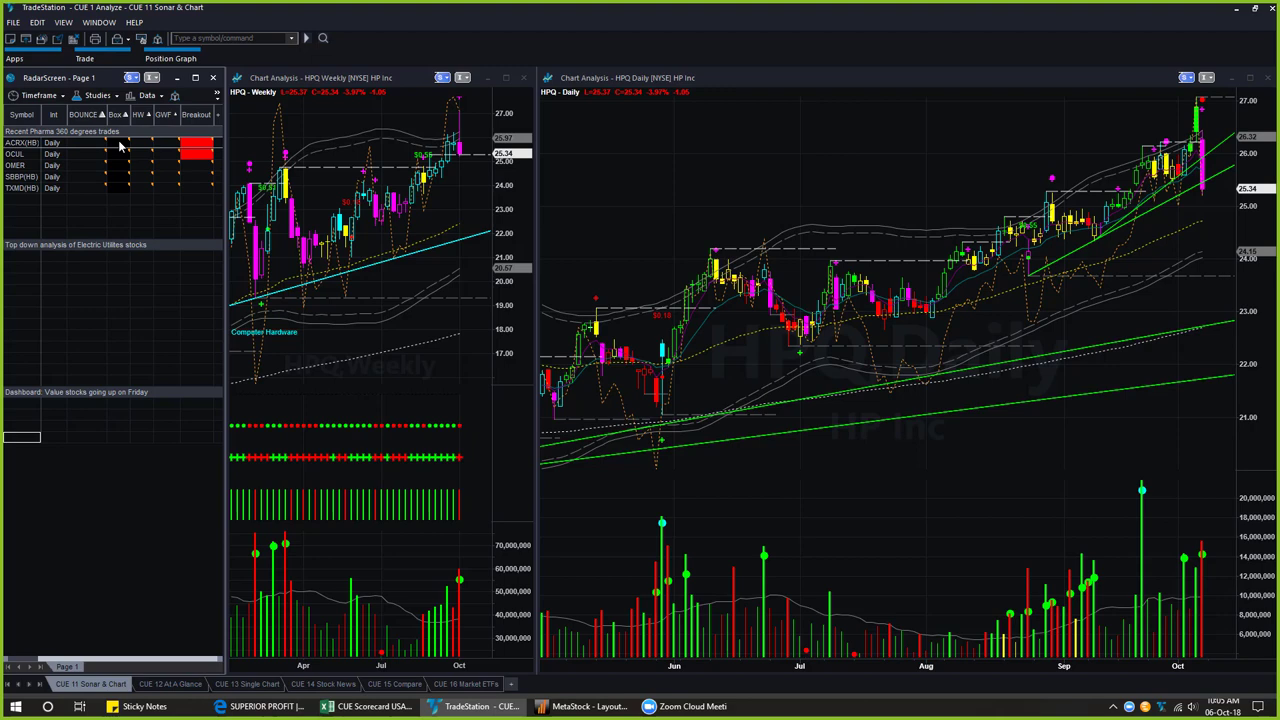
- Load the ACRX charts and draw arrows along the prior high on both charts, at September's daily peak, and down to its volume
{"action": "left_click", "coordinate": [22, 143]}
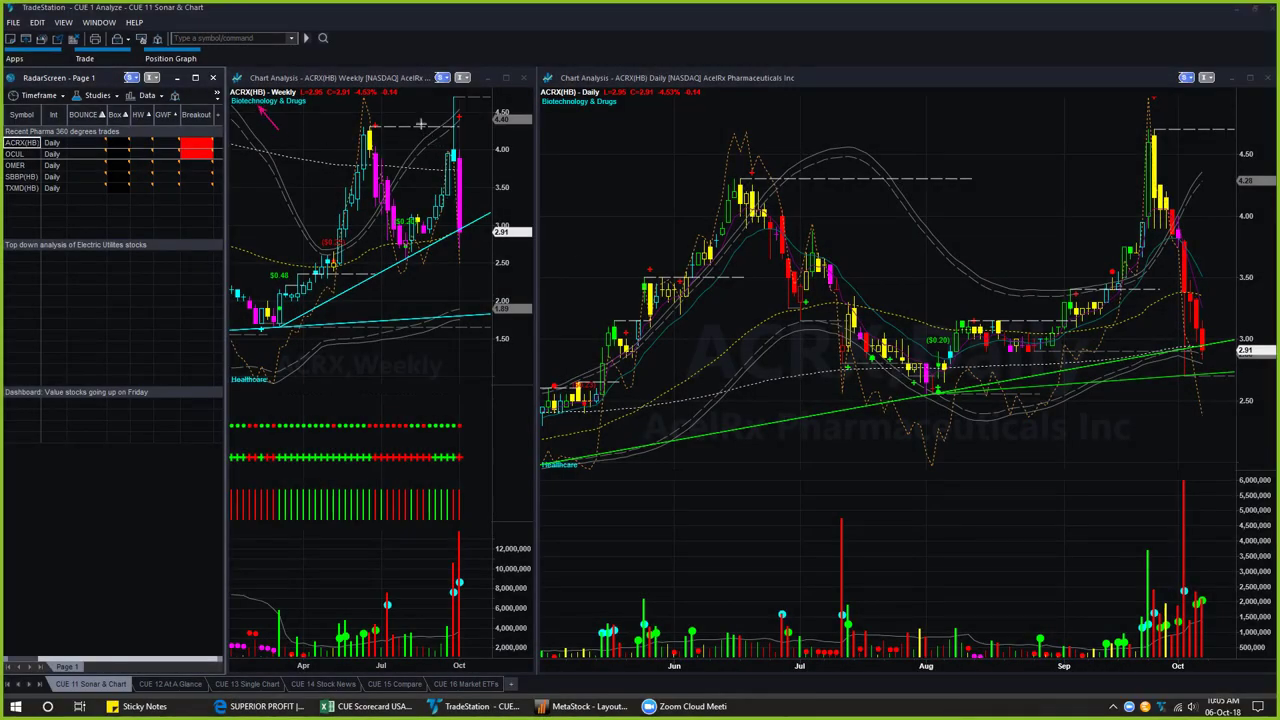
{"action": "left_click_drag", "start_coordinate": [418, 125], "coordinate": [482, 125]}
{"action": "left_click_drag", "start_coordinate": [963, 178], "coordinate": [1240, 179]}
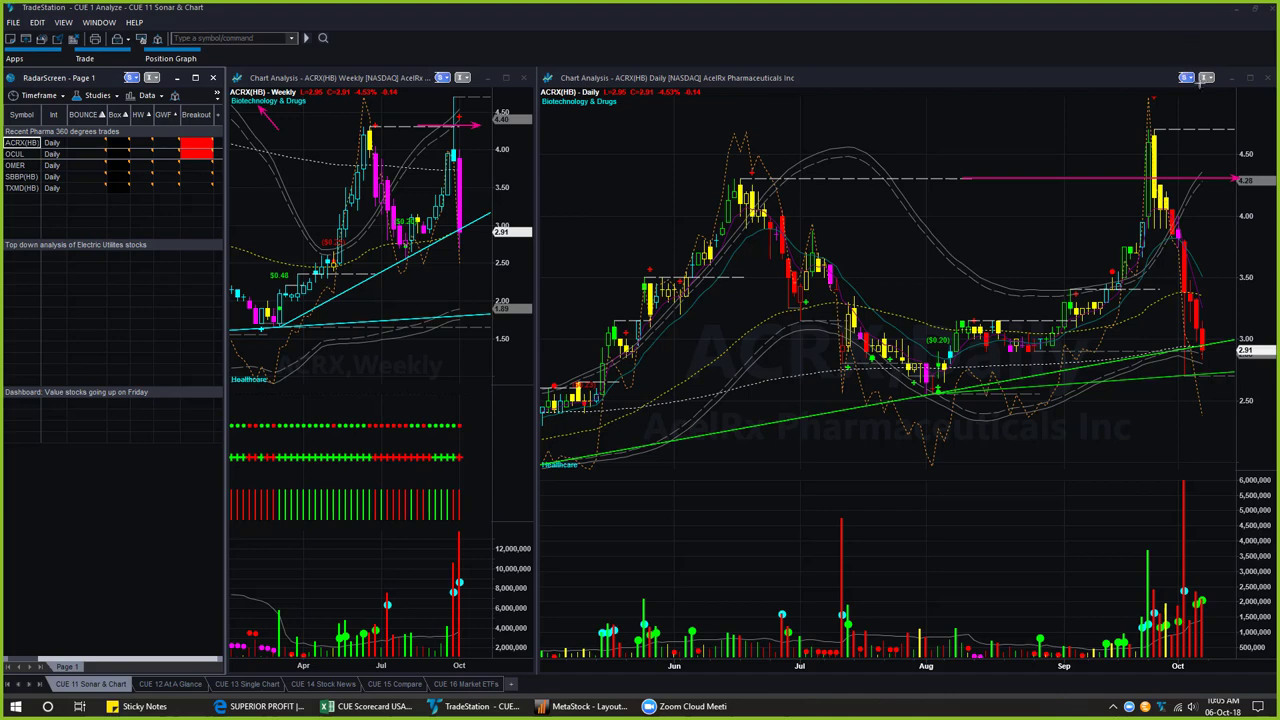
{"action": "mouse_move", "coordinate": [1202, 90]}
{"action": "left_mouse_down"}
{"action": "mouse_move", "coordinate": [1165, 97]}
{"action": "mouse_move", "coordinate": [1156, 128]}
{"action": "left_mouse_up"}
{"action": "left_click_drag", "start_coordinate": [1156, 232], "coordinate": [1153, 592]}
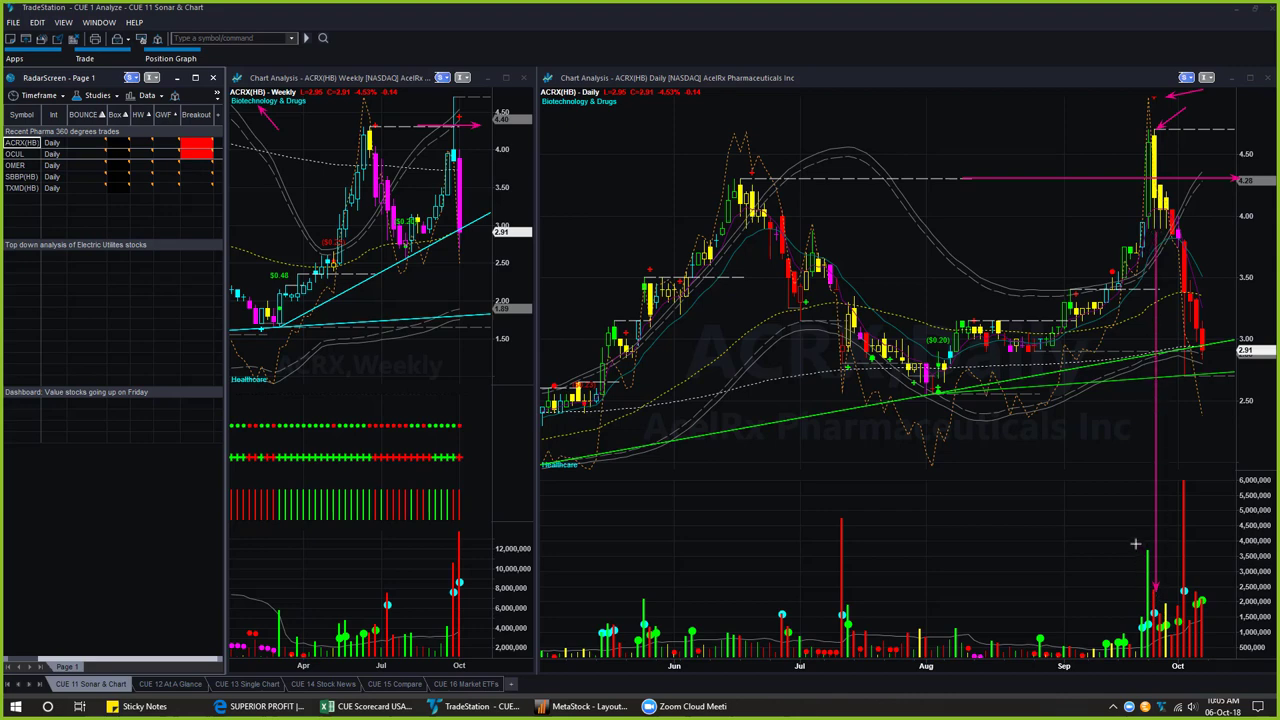
- Mark ACRX's September volume spike and peak, the subsequent daily decline, and the trendline support on both charts with arrows
{"action": "left_click_drag", "start_coordinate": [1081, 525], "coordinate": [1146, 550]}
{"action": "left_click_drag", "start_coordinate": [1166, 198], "coordinate": [1227, 200]}
{"action": "mouse_move", "coordinate": [1163, 196]}
{"action": "left_mouse_down"}
{"action": "mouse_move", "coordinate": [1237, 194]}
{"action": "mouse_move", "coordinate": [1213, 339]}
{"action": "left_mouse_up"}
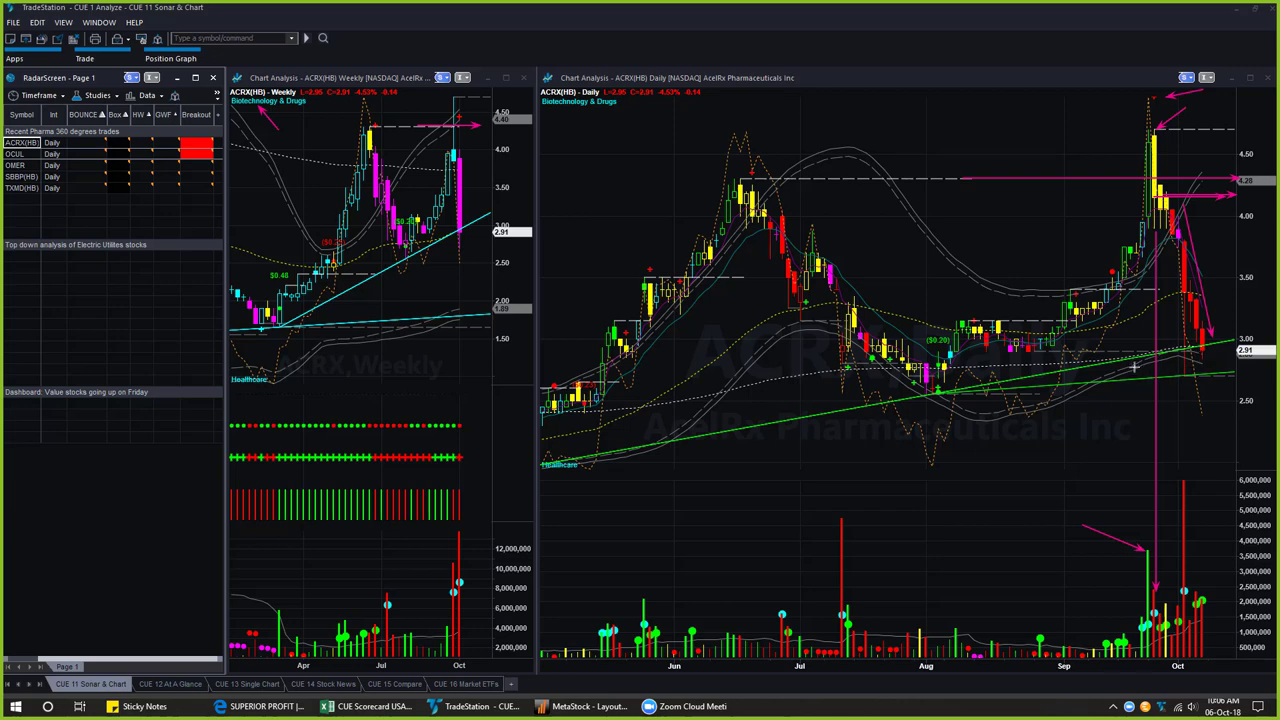
{"action": "left_click_drag", "start_coordinate": [1122, 368], "coordinate": [1232, 345]}
{"action": "left_click_drag", "start_coordinate": [437, 251], "coordinate": [472, 227]}
{"action": "left_click_drag", "start_coordinate": [1086, 97], "coordinate": [1140, 126]}
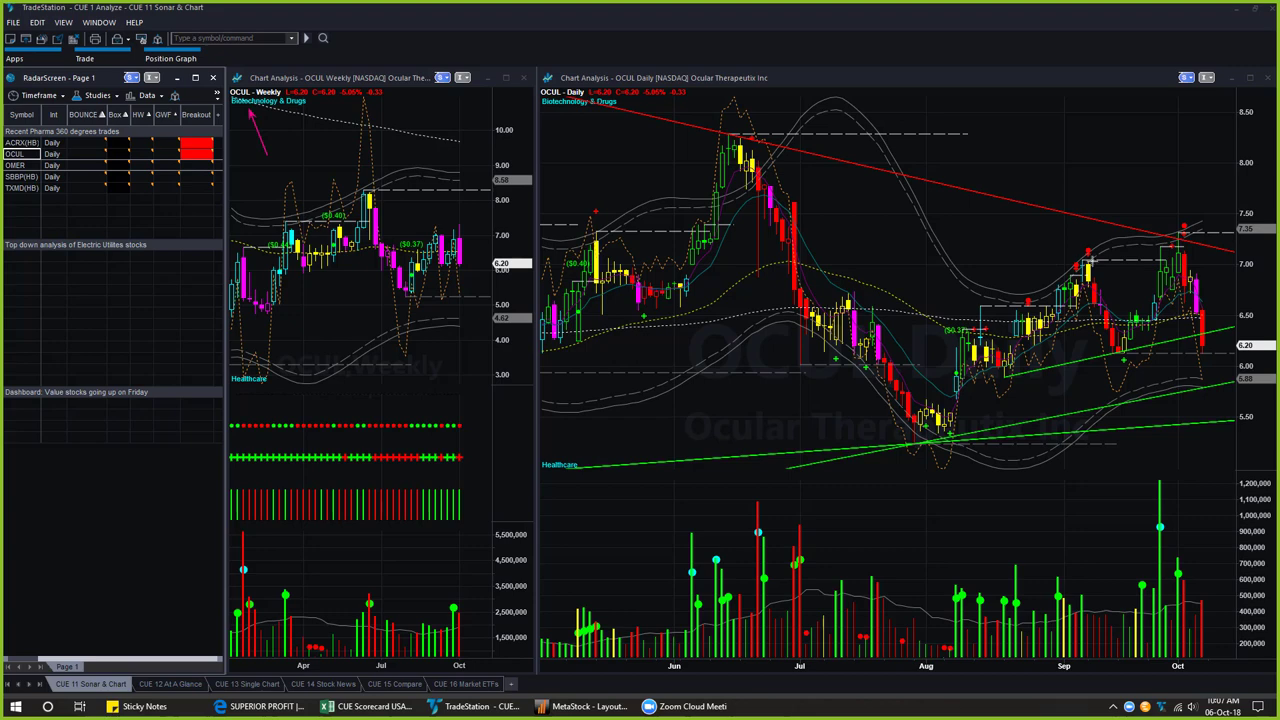
- Annotate the OCUL daily chart with arrows at the early-September high, its extended price level, and the retest around October
{"action": "left_click_drag", "start_coordinate": [1088, 260], "coordinate": [1172, 259]}
{"action": "left_click_drag", "start_coordinate": [1048, 232], "coordinate": [1088, 248]}
{"action": "left_click_drag", "start_coordinate": [1145, 270], "coordinate": [1165, 241]}
{"action": "mouse_move", "coordinate": [1188, 240]}
{"action": "left_mouse_down"}
{"action": "mouse_move", "coordinate": [1203, 254]}
{"action": "mouse_move", "coordinate": [1204, 227]}
{"action": "mouse_move", "coordinate": [1190, 232]}
{"action": "left_mouse_up"}
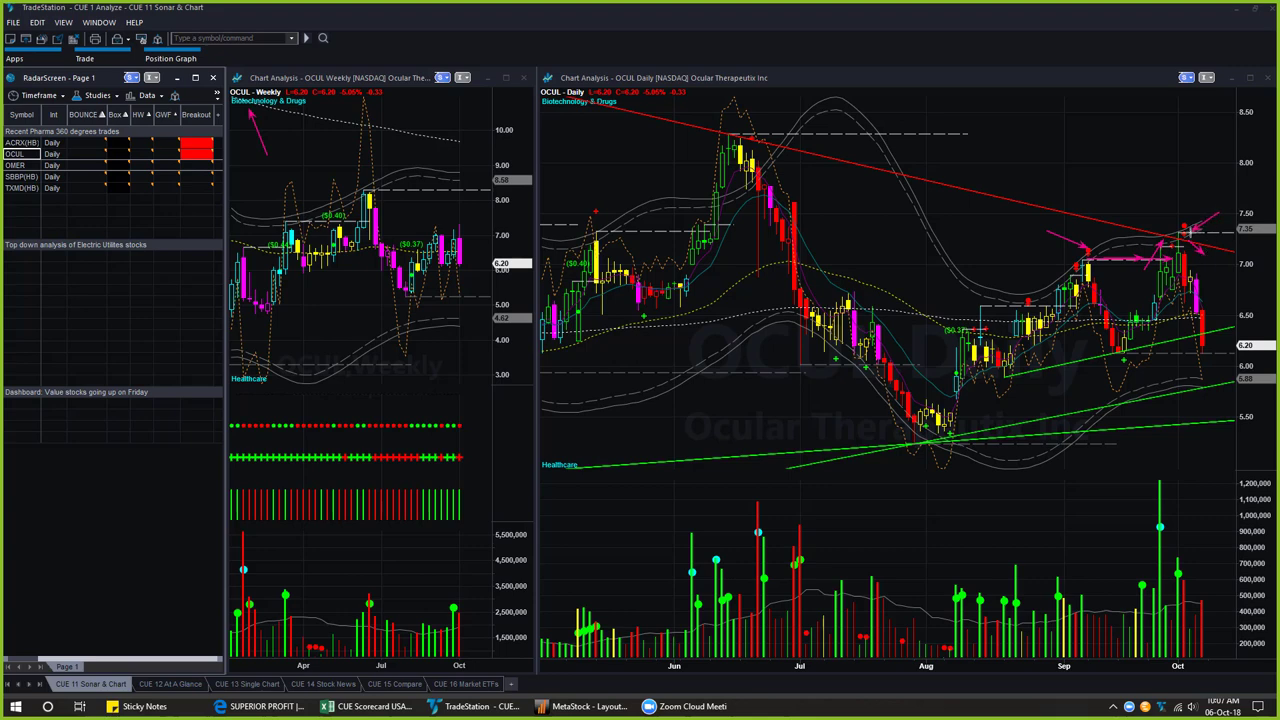
- Draw arrows at OCUL's October headwind marker, along the red downtrend line to its touch point, and at the line's start
{"action": "left_click_drag", "start_coordinate": [1214, 170], "coordinate": [1186, 220]}
{"action": "left_click_drag", "start_coordinate": [1056, 205], "coordinate": [1178, 232]}
{"action": "left_click_drag", "start_coordinate": [688, 119], "coordinate": [590, 92]}
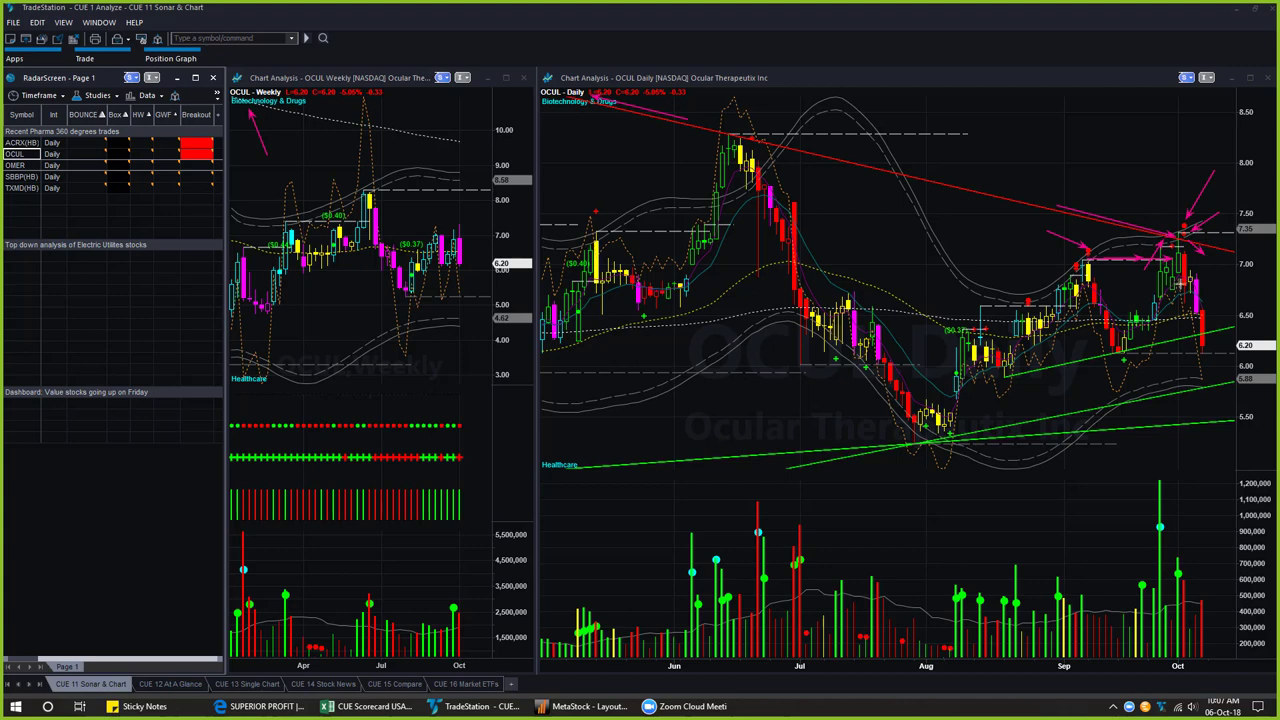
- Draw arrows at OCUL's October peak, entry price levels, and latest daily and weekly bars, and clear the annotations
{"action": "left_click_drag", "start_coordinate": [1198, 285], "coordinate": [1245, 284]}
{"action": "left_click_drag", "start_coordinate": [1131, 162], "coordinate": [1177, 217]}
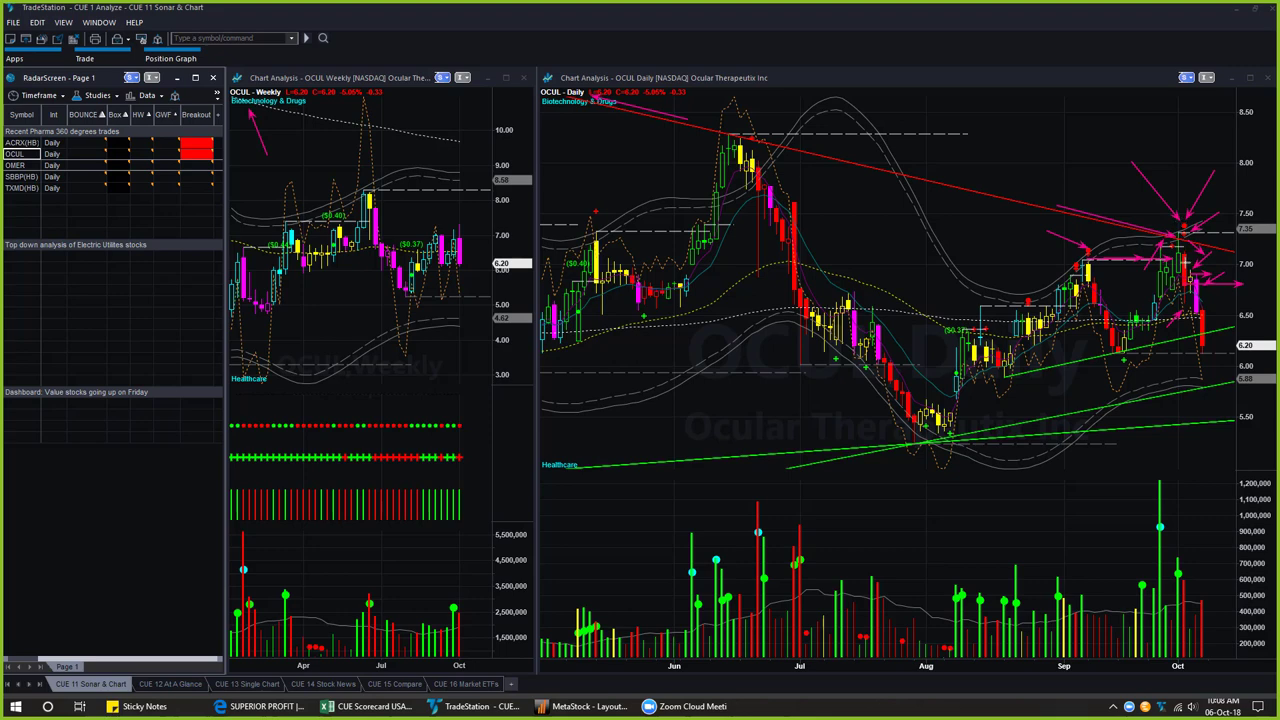
{"action": "left_click_drag", "start_coordinate": [1190, 263], "coordinate": [1242, 263]}
{"action": "left_click_drag", "start_coordinate": [1215, 335], "coordinate": [1251, 329]}
{"action": "left_click_drag", "start_coordinate": [492, 299], "coordinate": [466, 276]}
{"action": "key", "text": "Escape"}
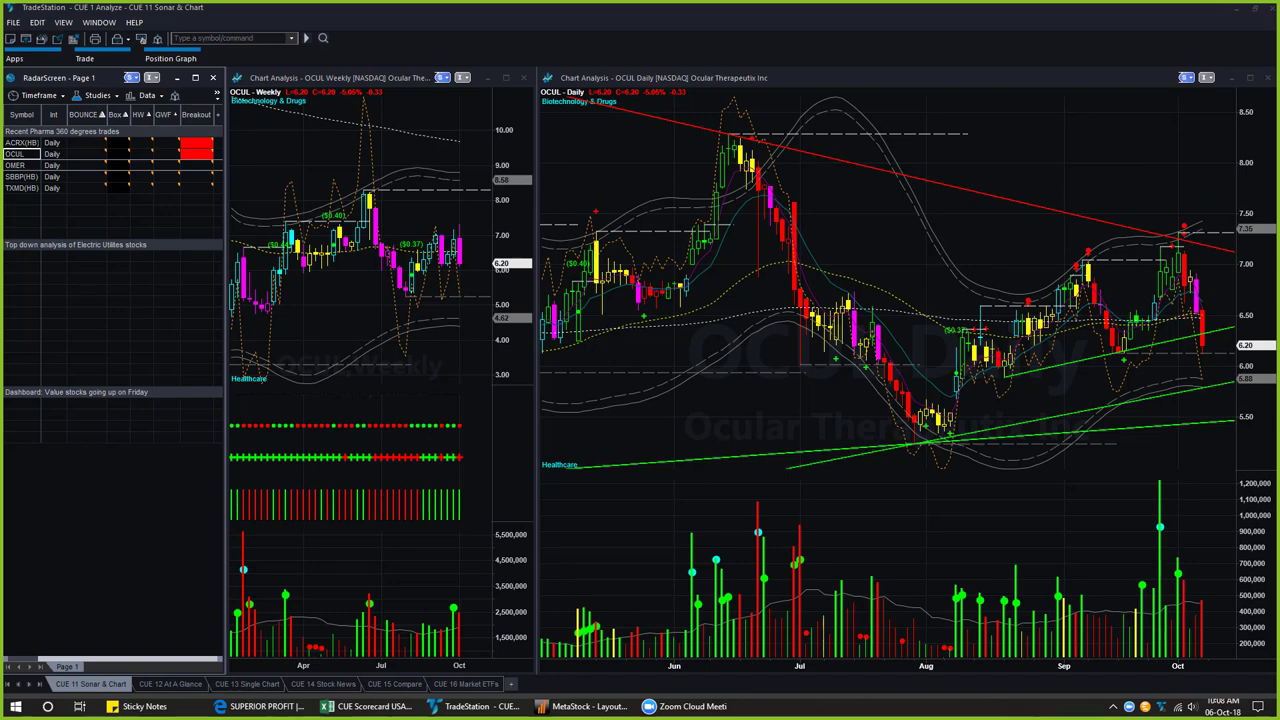
- Load the OMER charts and mark the weekly breakout level, the rise to the recent high, and the turn downward with arrows
{"action": "left_click", "coordinate": [18, 165]}
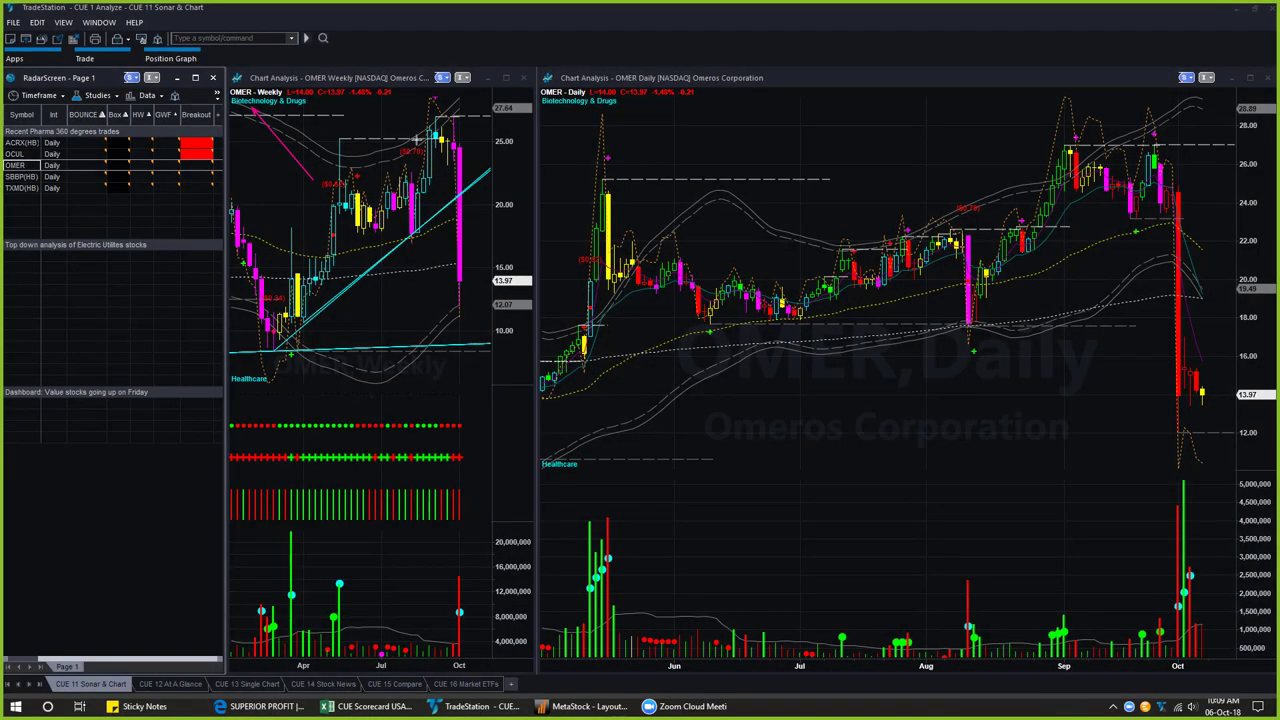
{"action": "left_click_drag", "start_coordinate": [438, 140], "coordinate": [502, 140]}
{"action": "left_click_drag", "start_coordinate": [380, 148], "coordinate": [502, 168]}
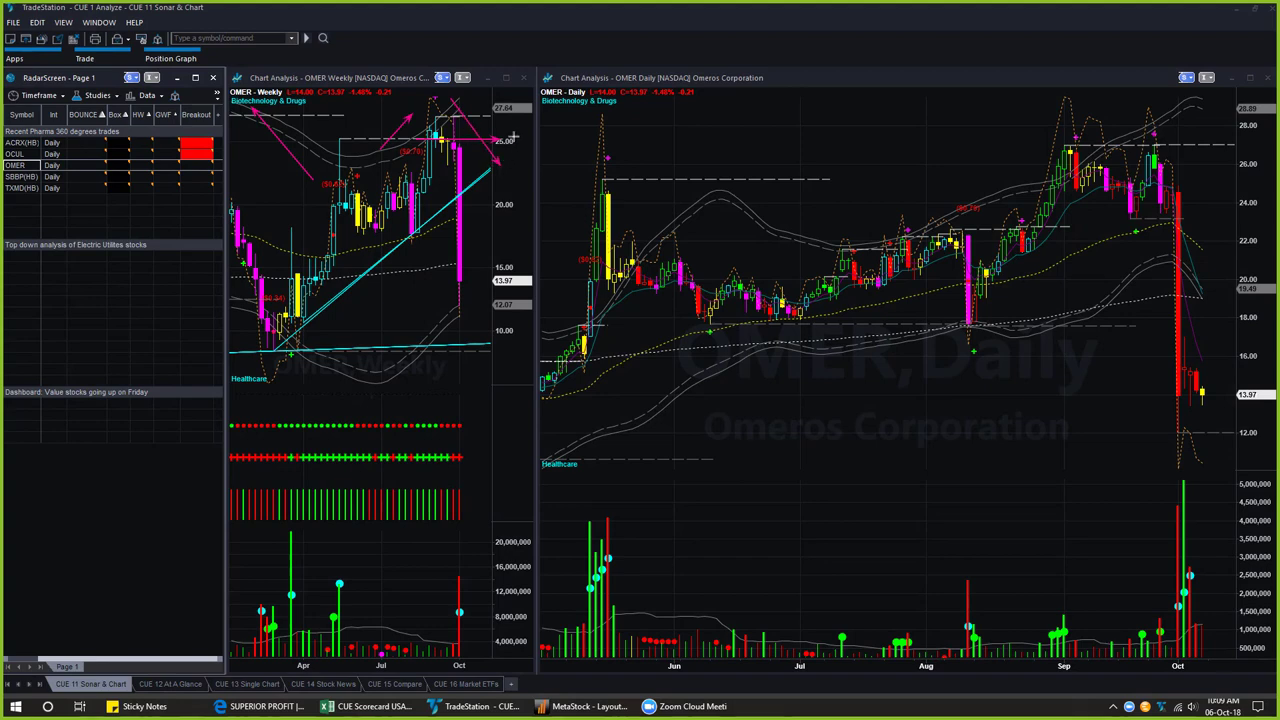
{"action": "left_click_drag", "start_coordinate": [492, 106], "coordinate": [456, 128]}
- Annotate the OMER daily chart with arrows at September's resistance, the late-September peak, the support level, and the corresponding volume bars
{"action": "left_click_drag", "start_coordinate": [1176, 216], "coordinate": [1255, 217]}
{"action": "left_click_drag", "start_coordinate": [1200, 100], "coordinate": [1163, 166]}
{"action": "left_click_drag", "start_coordinate": [1082, 147], "coordinate": [1207, 148]}
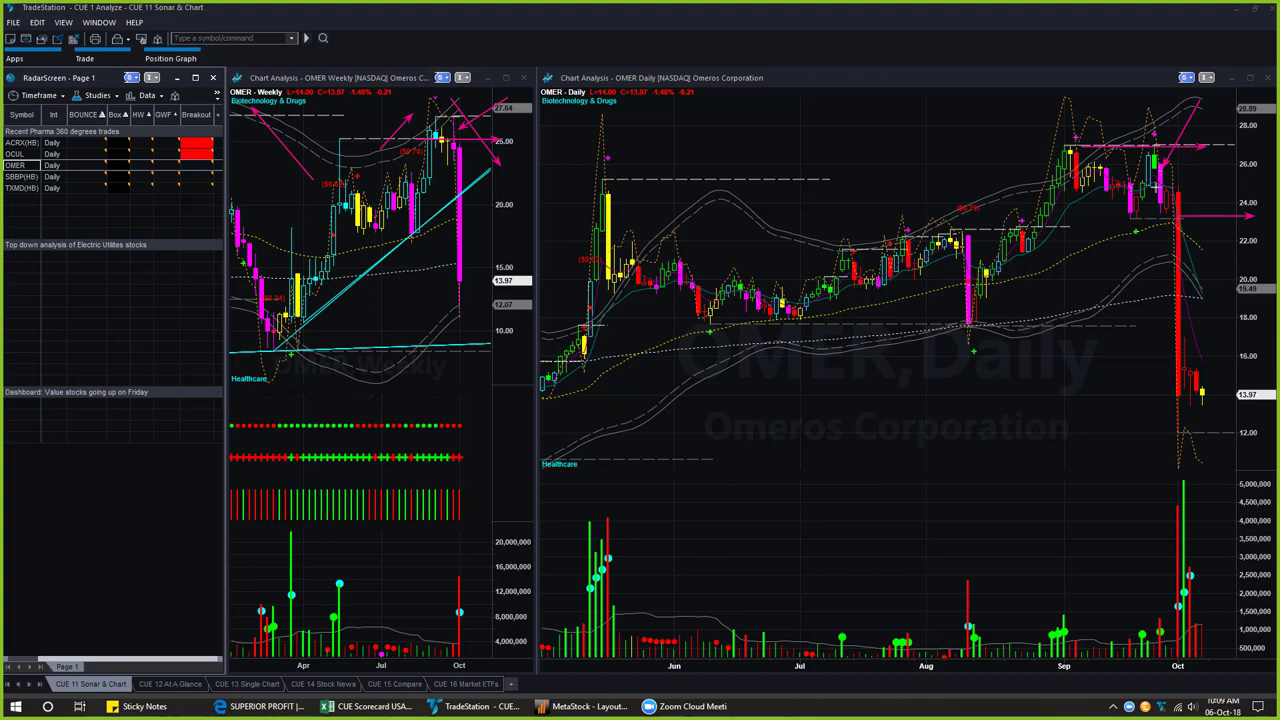
{"action": "left_click_drag", "start_coordinate": [1155, 176], "coordinate": [1175, 616]}
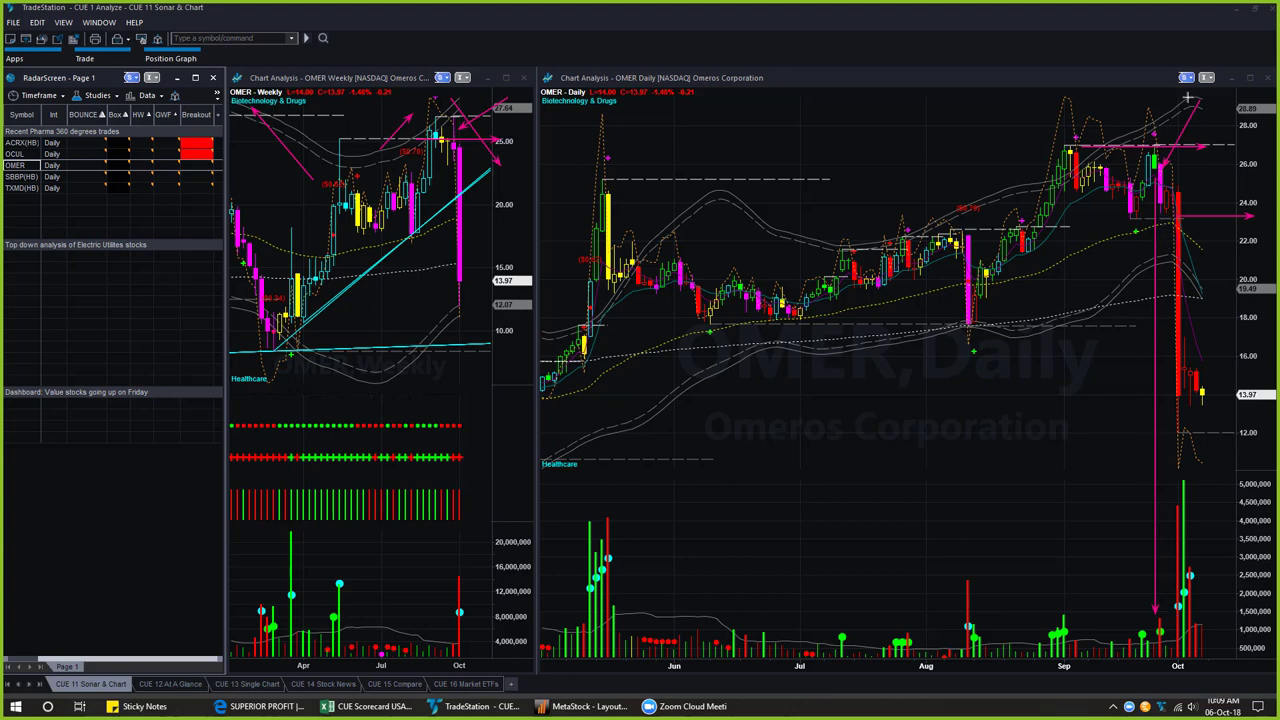
{"action": "mouse_move", "coordinate": [1188, 98]}
{"action": "left_mouse_down"}
{"action": "mouse_move", "coordinate": [1162, 121]}
{"action": "mouse_move", "coordinate": [1166, 172]}
{"action": "left_mouse_up"}
{"action": "mouse_move", "coordinate": [1162, 218]}
{"action": "left_mouse_down"}
{"action": "mouse_move", "coordinate": [1146, 375]}
{"action": "mouse_move", "coordinate": [1176, 546]}
{"action": "mouse_move", "coordinate": [1172, 606]}
{"action": "left_mouse_up"}
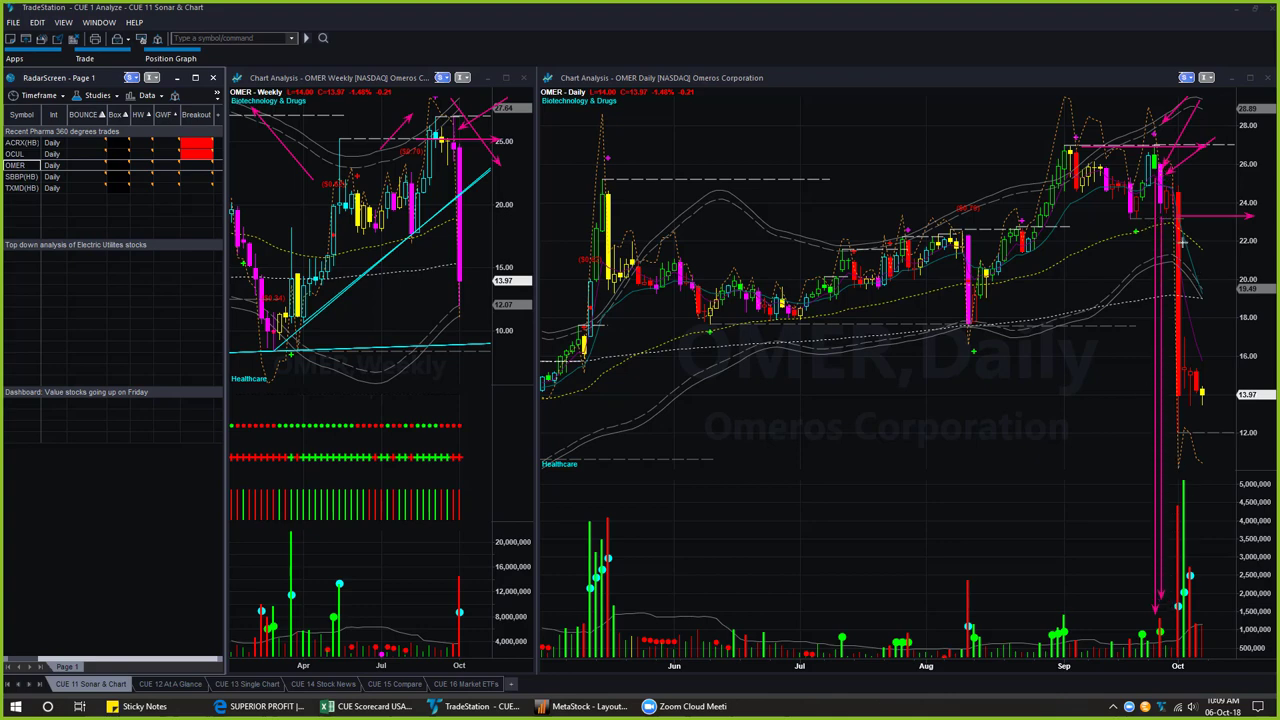
- Draw arrows at OMER's late-September entry level and along the large October drop on the daily chart
{"action": "left_click_drag", "start_coordinate": [1159, 204], "coordinate": [1272, 212]}
{"action": "left_click_drag", "start_coordinate": [1003, 425], "coordinate": [1177, 343]}
{"action": "left_click_drag", "start_coordinate": [1099, 418], "coordinate": [1171, 376]}
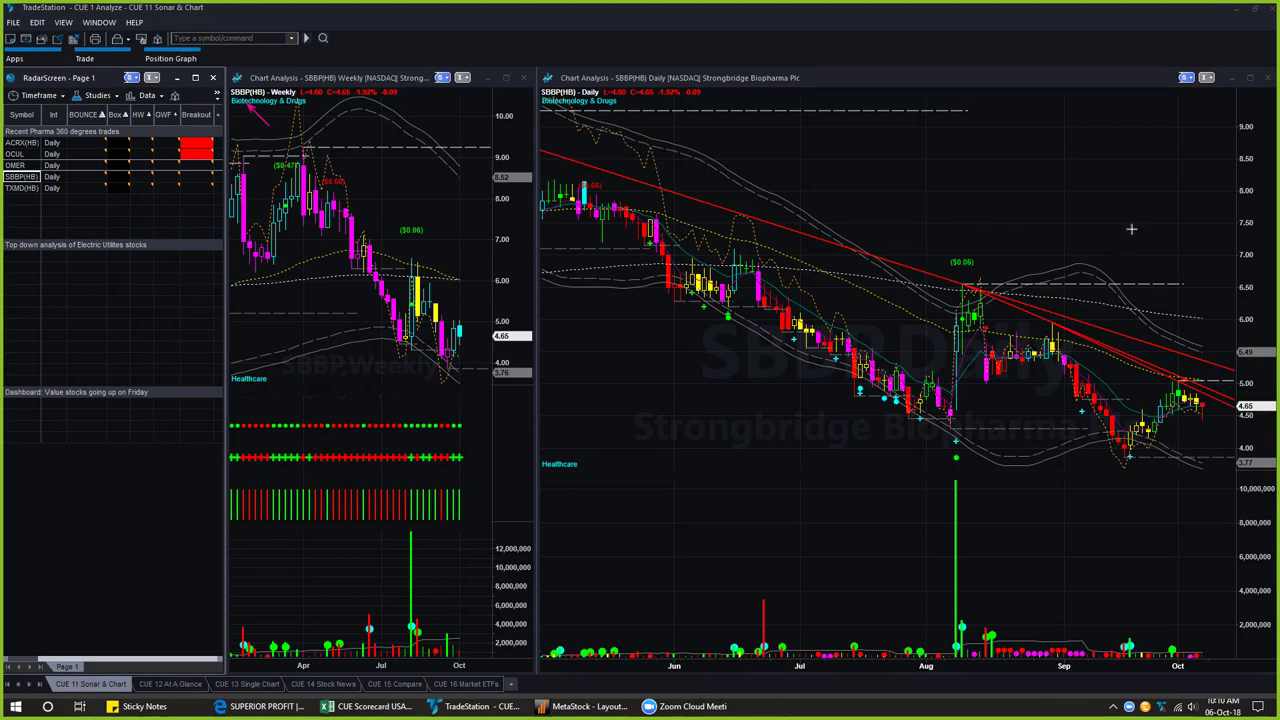
- Annotate the SBBP charts with arrows at the early-September breakdown, the late-September rebound, and the latest daily and weekly bars
{"action": "mouse_move", "coordinate": [1131, 229]}
{"action": "left_mouse_down"}
{"action": "mouse_move", "coordinate": [1080, 302]}
{"action": "mouse_move", "coordinate": [1066, 350]}
{"action": "left_mouse_up"}
{"action": "left_click_drag", "start_coordinate": [1044, 394], "coordinate": [1124, 369]}
{"action": "left_click_drag", "start_coordinate": [1137, 420], "coordinate": [1160, 400]}
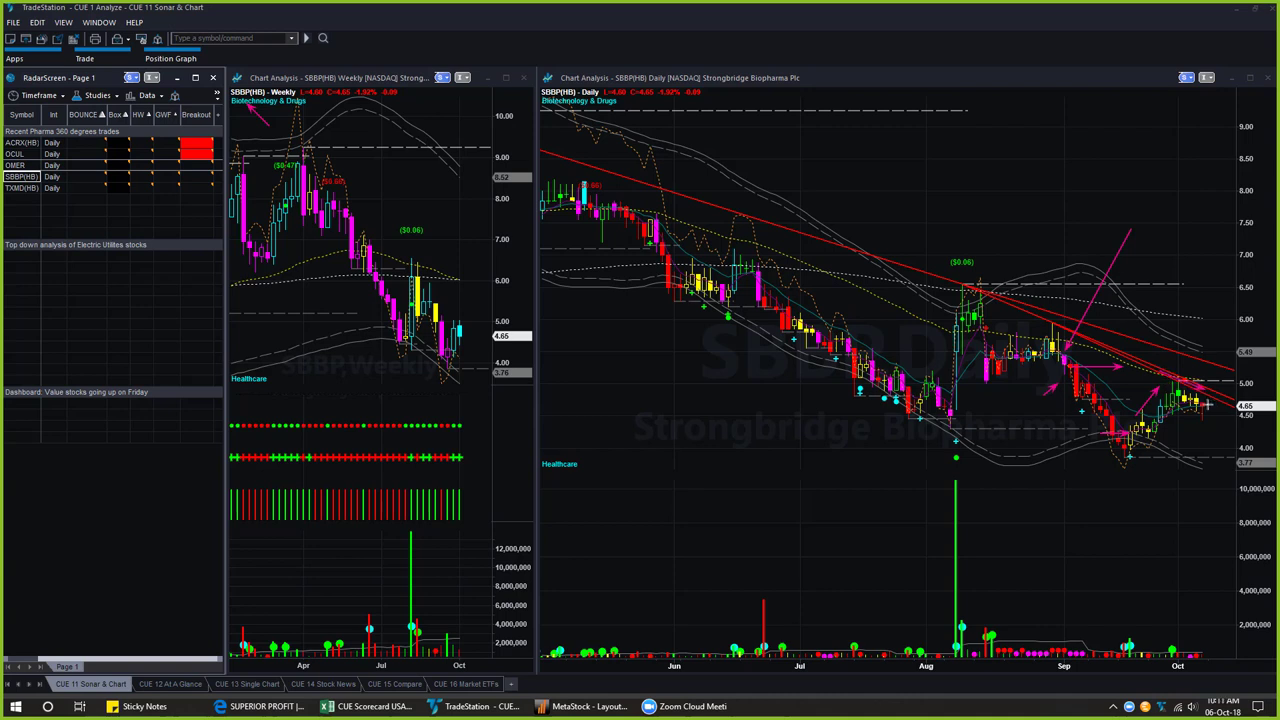
{"action": "left_click_drag", "start_coordinate": [1202, 398], "coordinate": [1213, 411]}
{"action": "left_click_drag", "start_coordinate": [496, 302], "coordinate": [466, 329]}
{"action": "left_click_drag", "start_coordinate": [1206, 413], "coordinate": [1215, 428]}
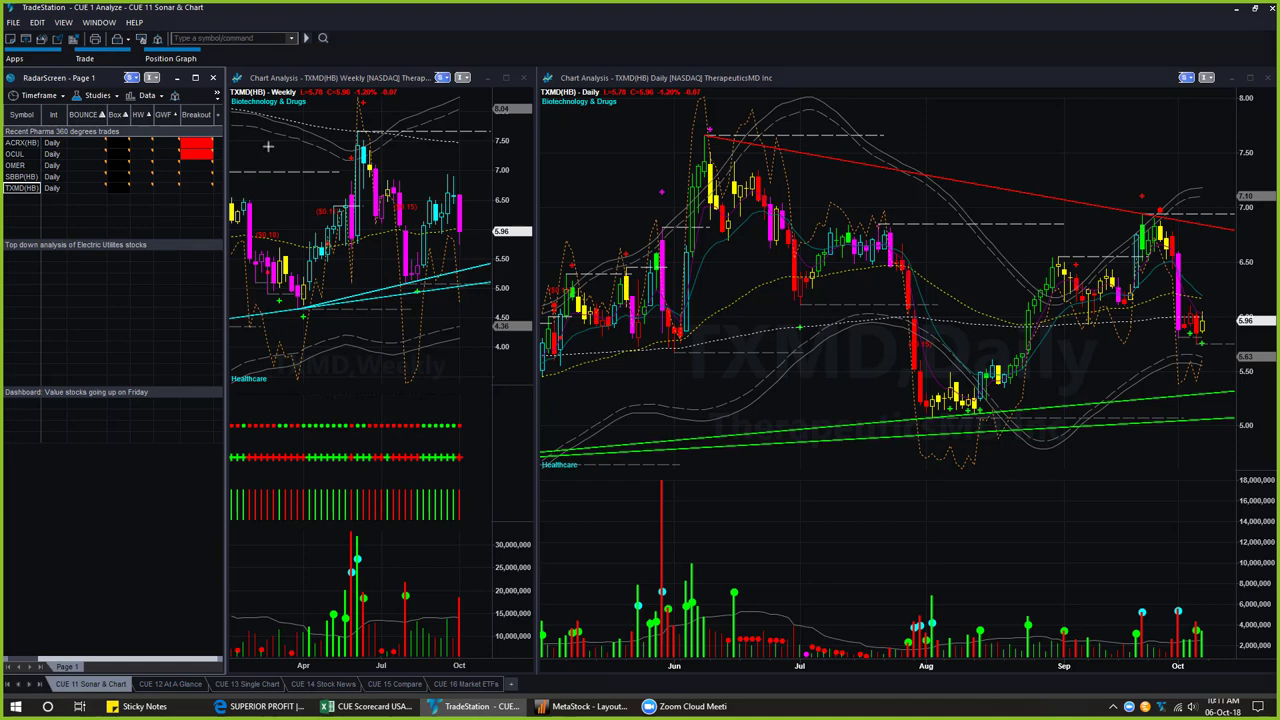
- Draw arrows at TXMD's weekly industry label, its daily September low, the late-September peak, and the resistance level near the peak
{"action": "left_click_drag", "start_coordinate": [268, 146], "coordinate": [257, 112]}
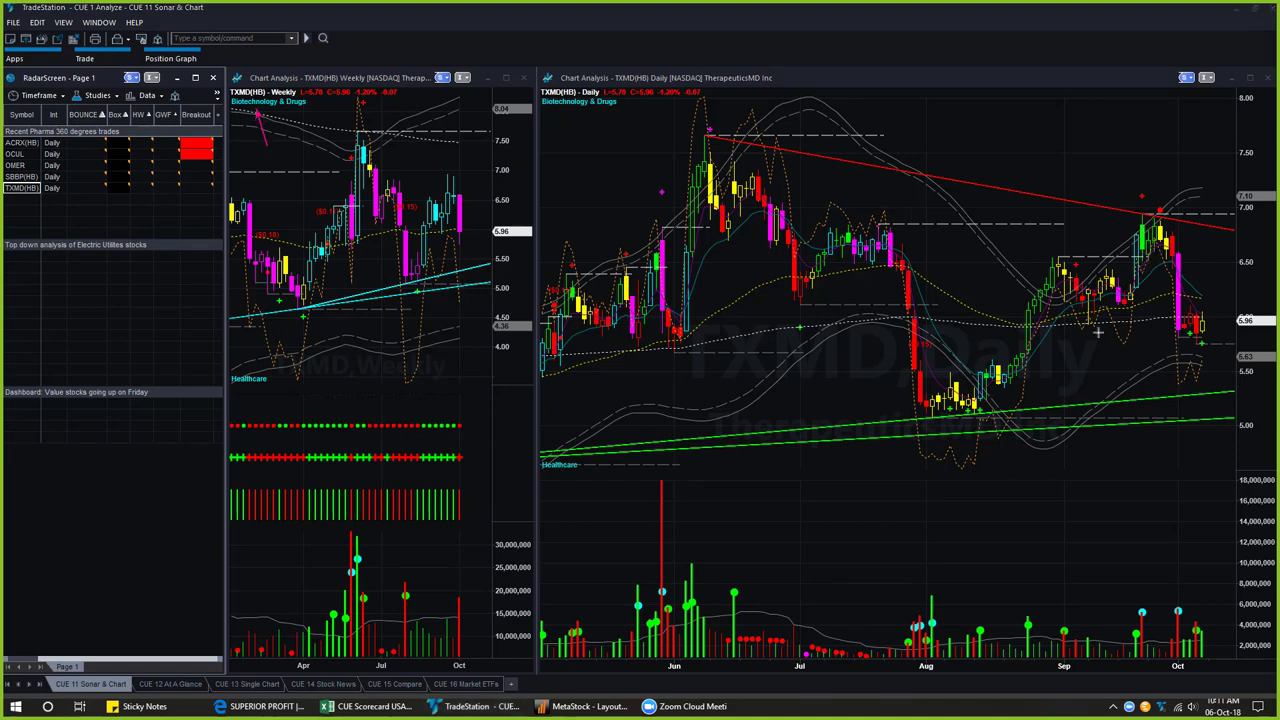
{"action": "left_click_drag", "start_coordinate": [1036, 388], "coordinate": [1127, 316]}
{"action": "left_click_drag", "start_coordinate": [1183, 170], "coordinate": [1166, 200]}
{"action": "left_click_drag", "start_coordinate": [1039, 224], "coordinate": [1212, 223]}
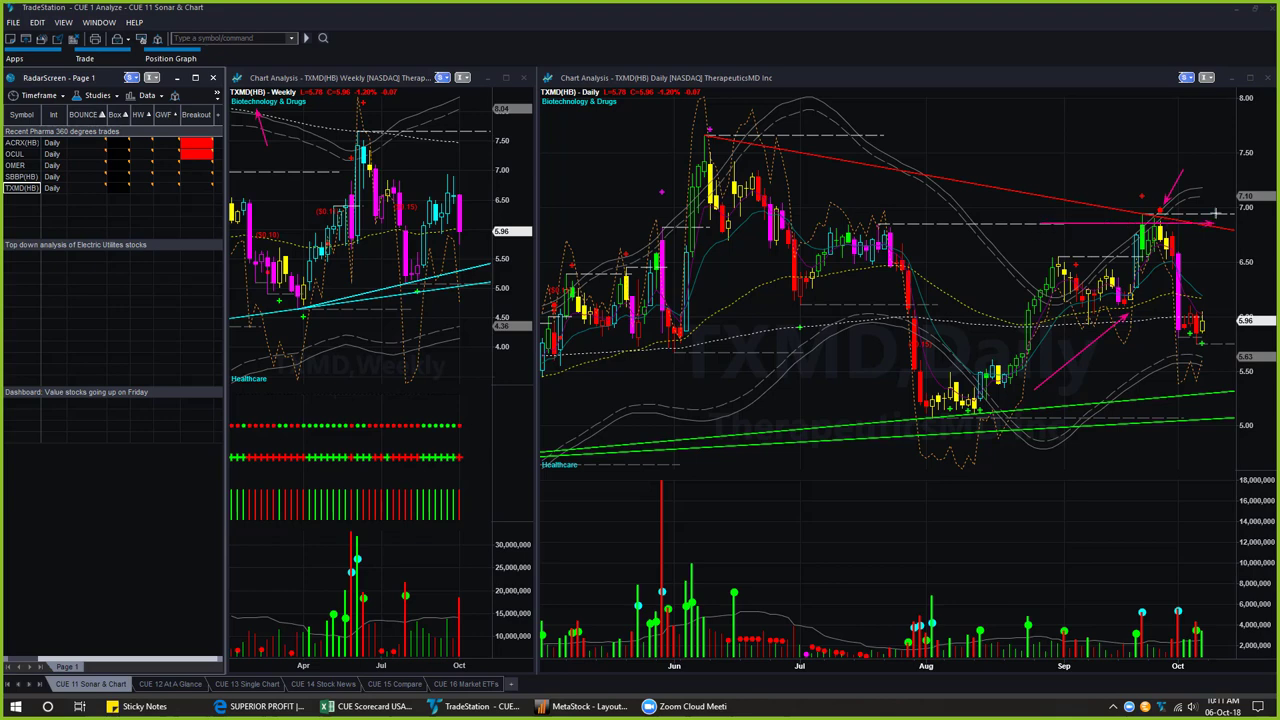
- Mark TXMD's late-September headwind signals, entry levels, and early-October drop with arrows, and clear the annotations
{"action": "mouse_move", "coordinate": [1171, 147]}
{"action": "left_mouse_down"}
{"action": "mouse_move", "coordinate": [1145, 191]}
{"action": "mouse_move", "coordinate": [1200, 188]}
{"action": "mouse_move", "coordinate": [1166, 216]}
{"action": "left_mouse_up"}
{"action": "left_click_drag", "start_coordinate": [1162, 241], "coordinate": [1224, 213]}
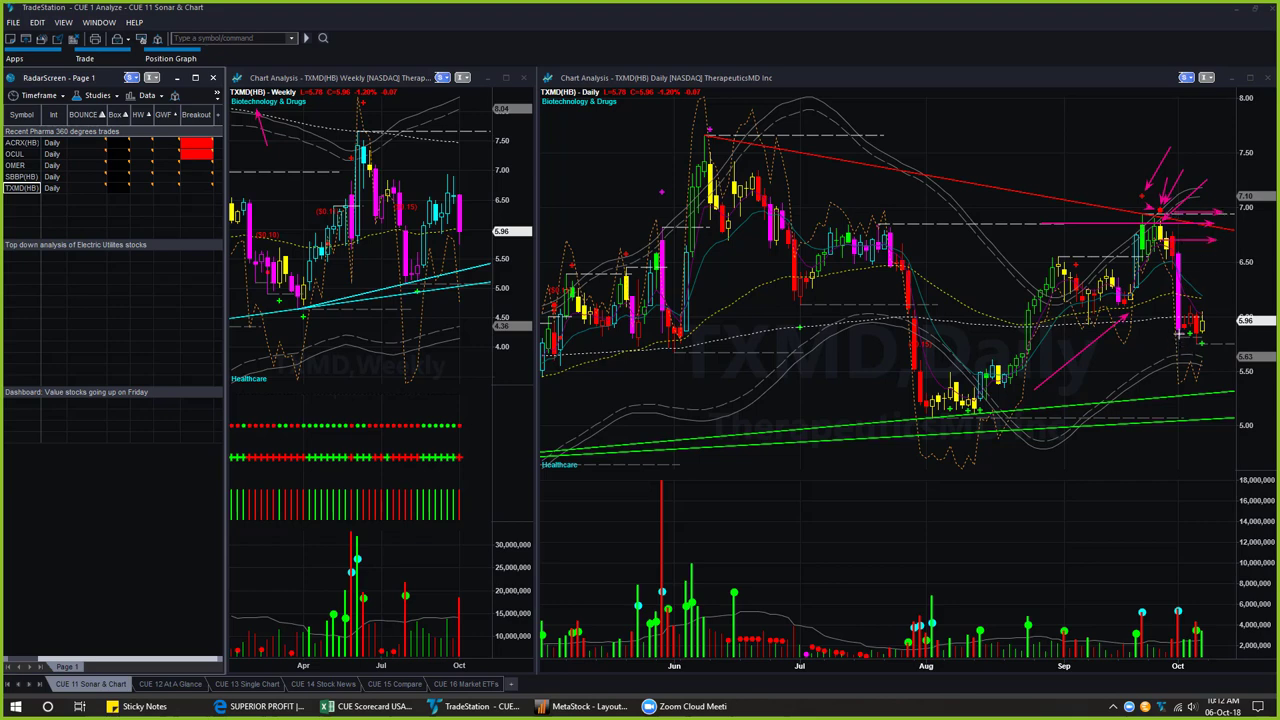
{"action": "left_click_drag", "start_coordinate": [1181, 332], "coordinate": [1228, 330]}
{"action": "key", "text": "Delete"}
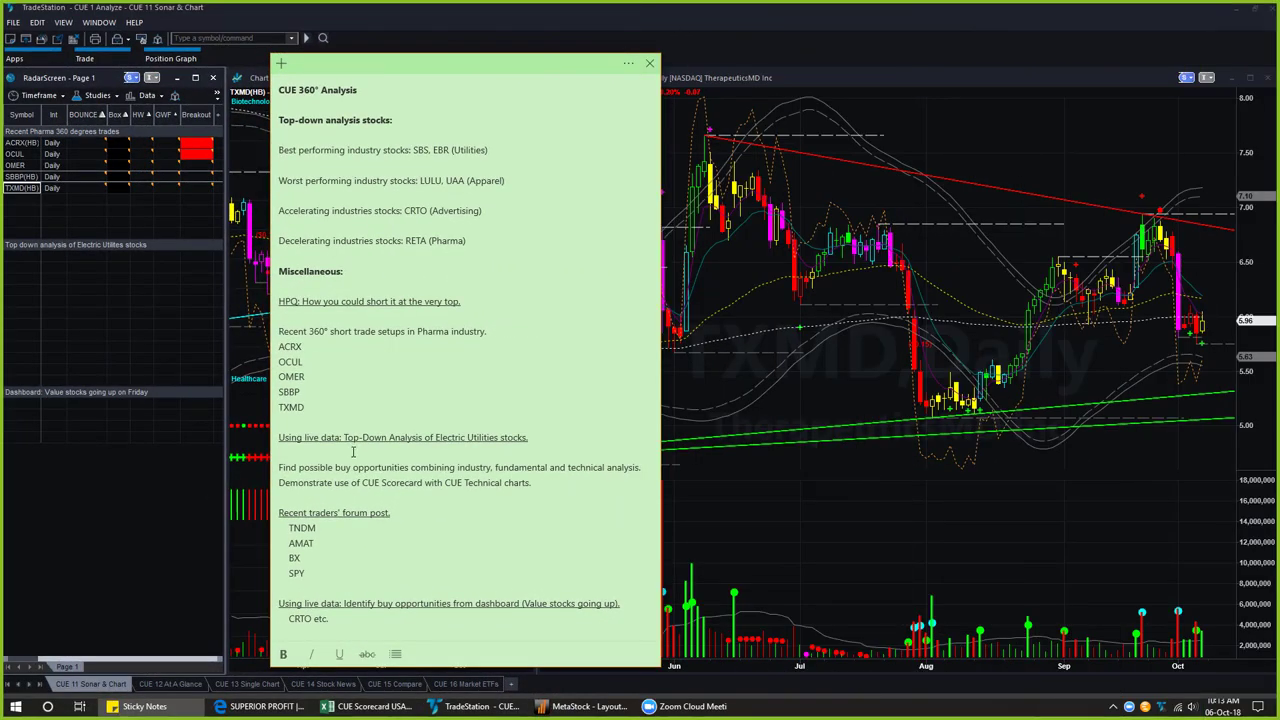
- In the sticky note, highlight the tickers ACRX through TXMD and the two-line description under the Electric Utilities top-down analysis
{"action": "left_click_drag", "start_coordinate": [313, 406], "coordinate": [282, 347]}
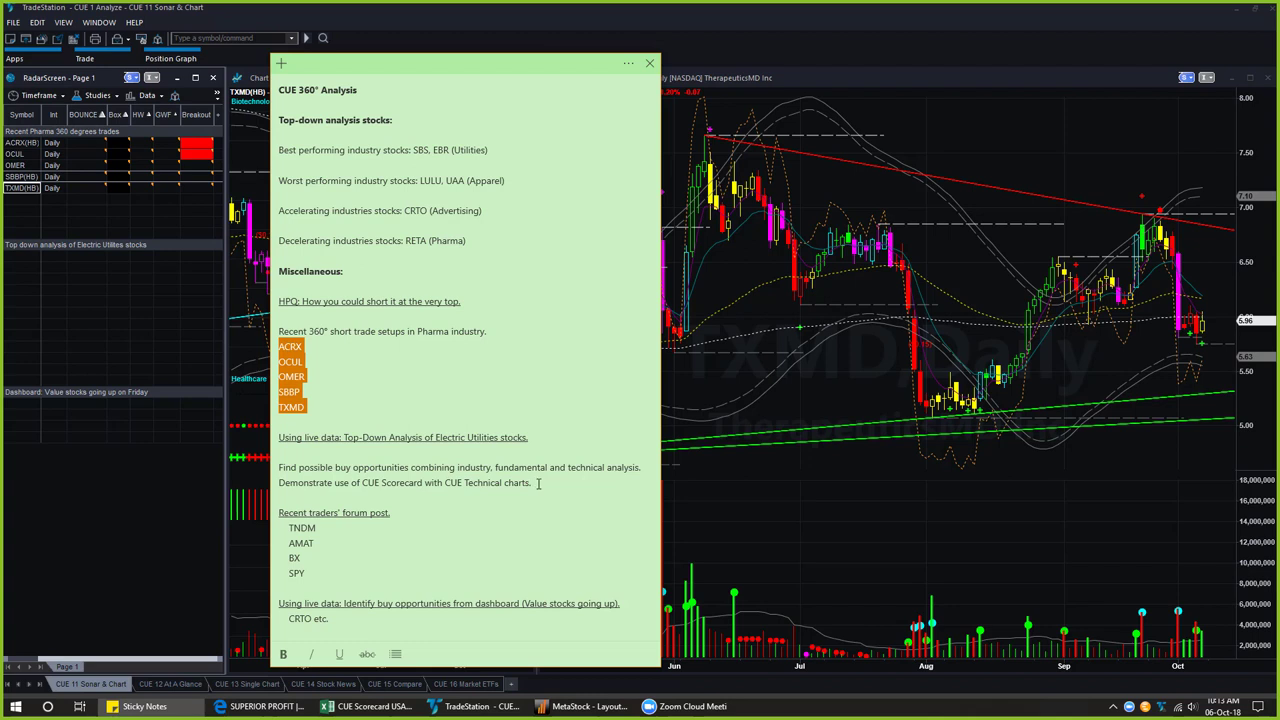
{"action": "left_click_drag", "start_coordinate": [537, 483], "coordinate": [273, 466]}
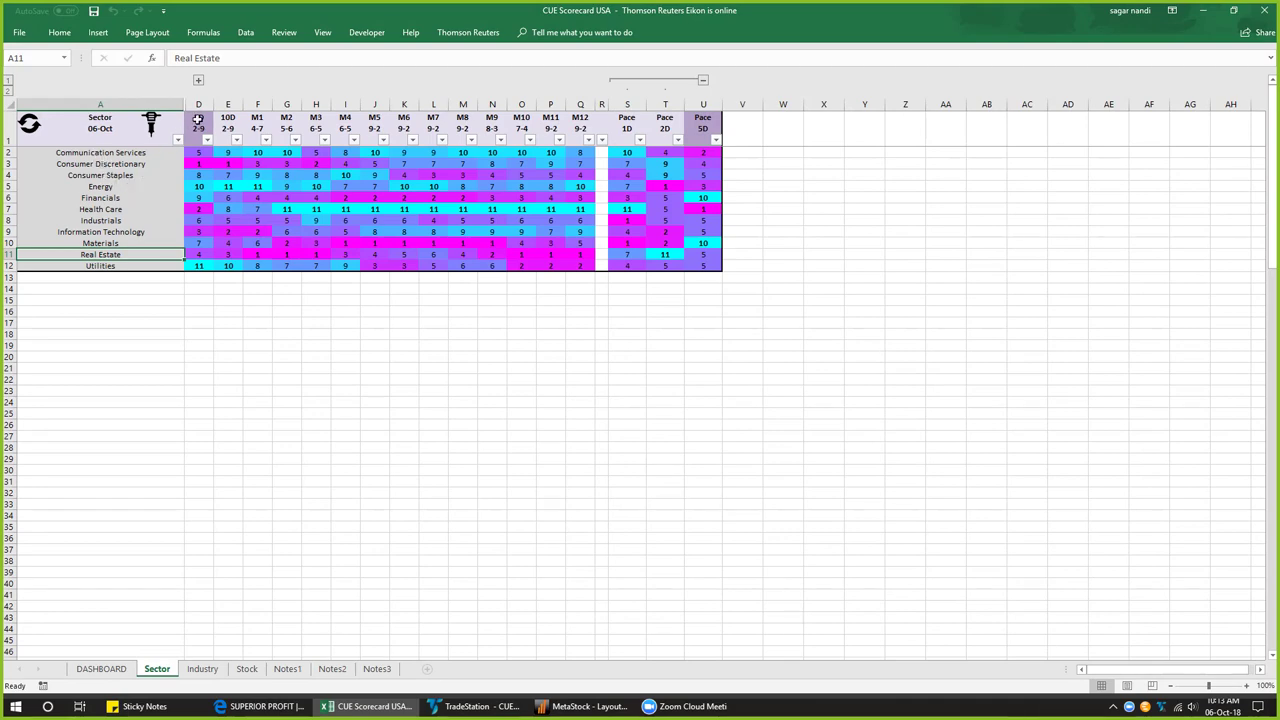
- In the scorecard, sort the sectors by 5D and drill down from Utilities to its industries, sorting them by 5D
{"action": "left_click", "coordinate": [198, 119]}
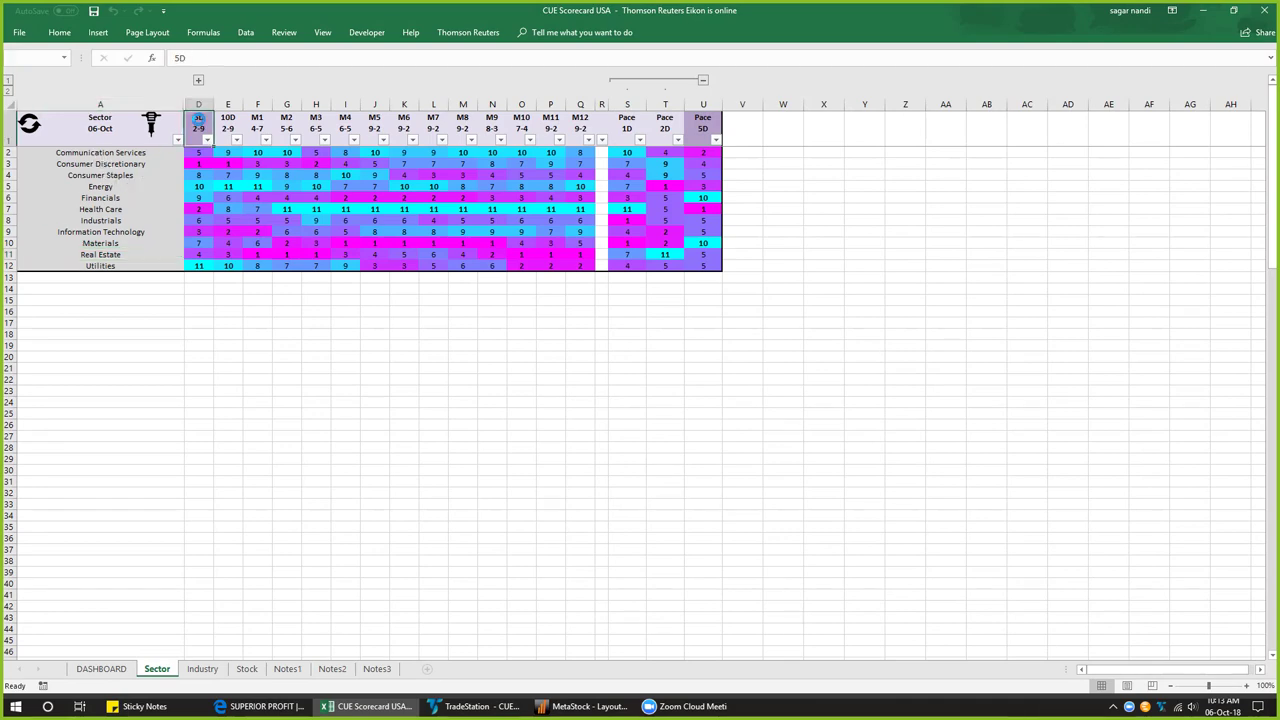
{"action": "left_click", "coordinate": [131, 268]}
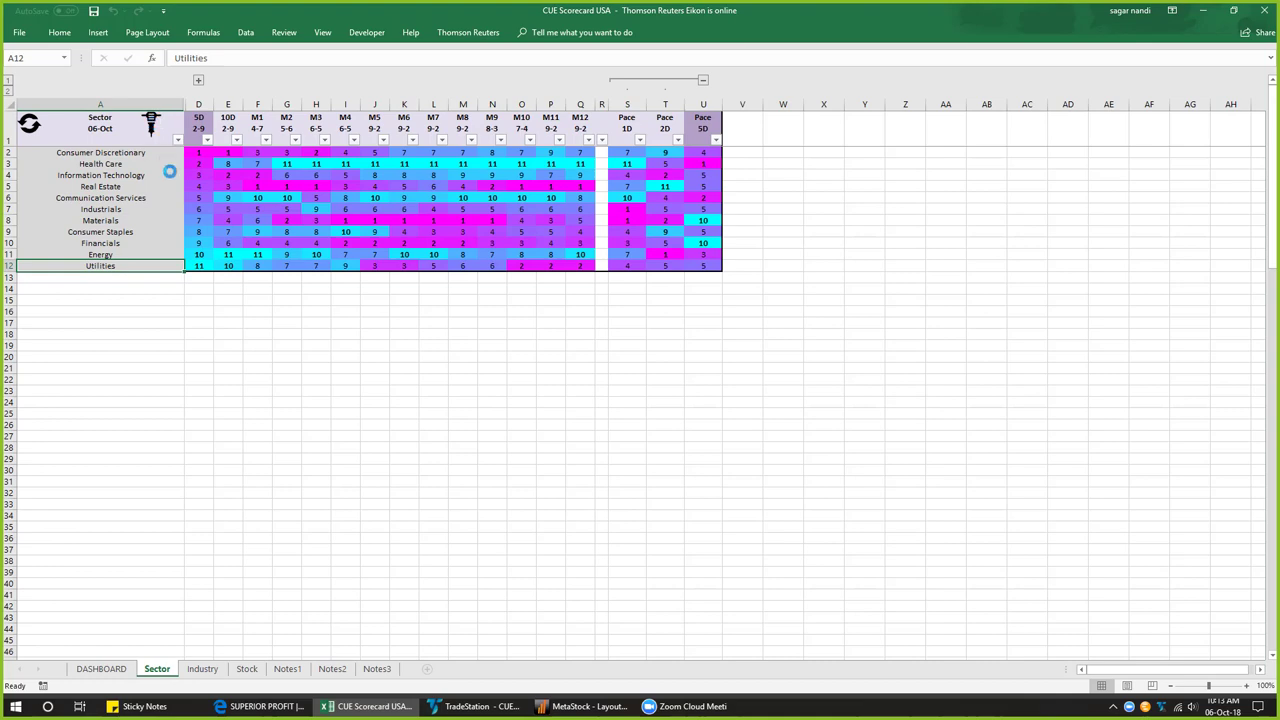
{"action": "left_click", "coordinate": [222, 118]}
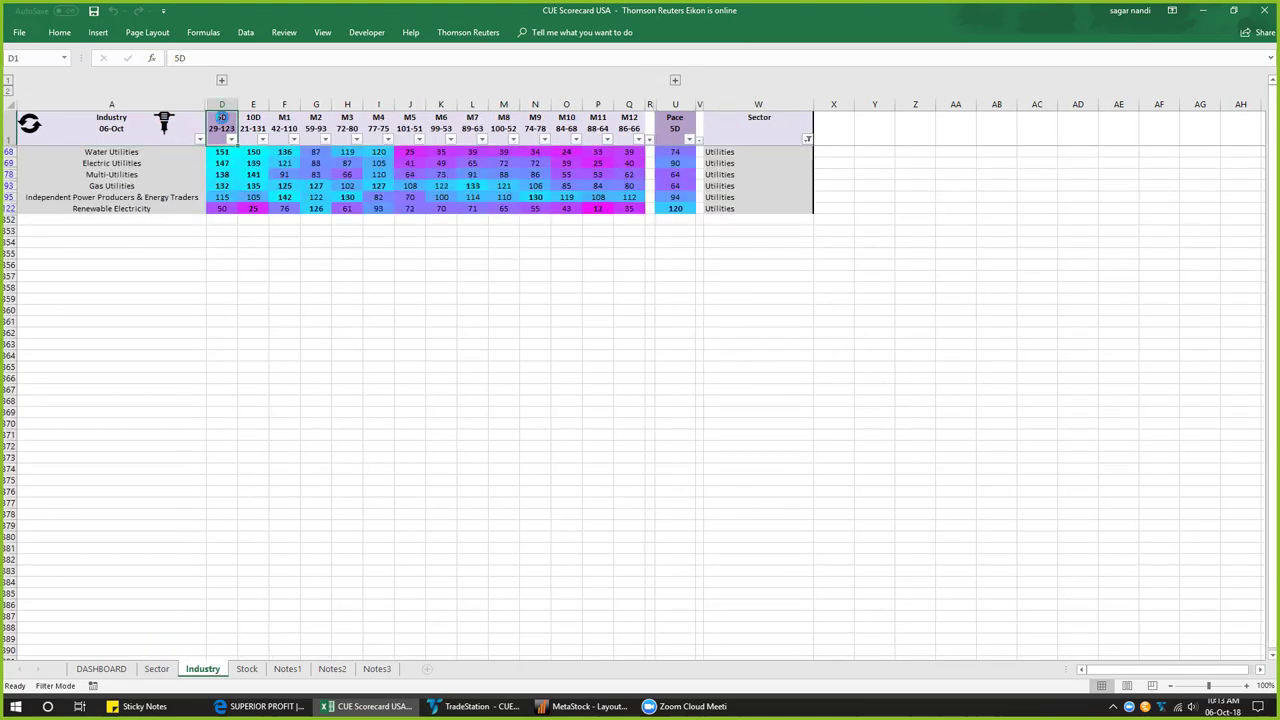
- Drill down from the Electric Utilities industry to its stocks and sort them by Valuation Primary
{"action": "left_click", "coordinate": [159, 163]}
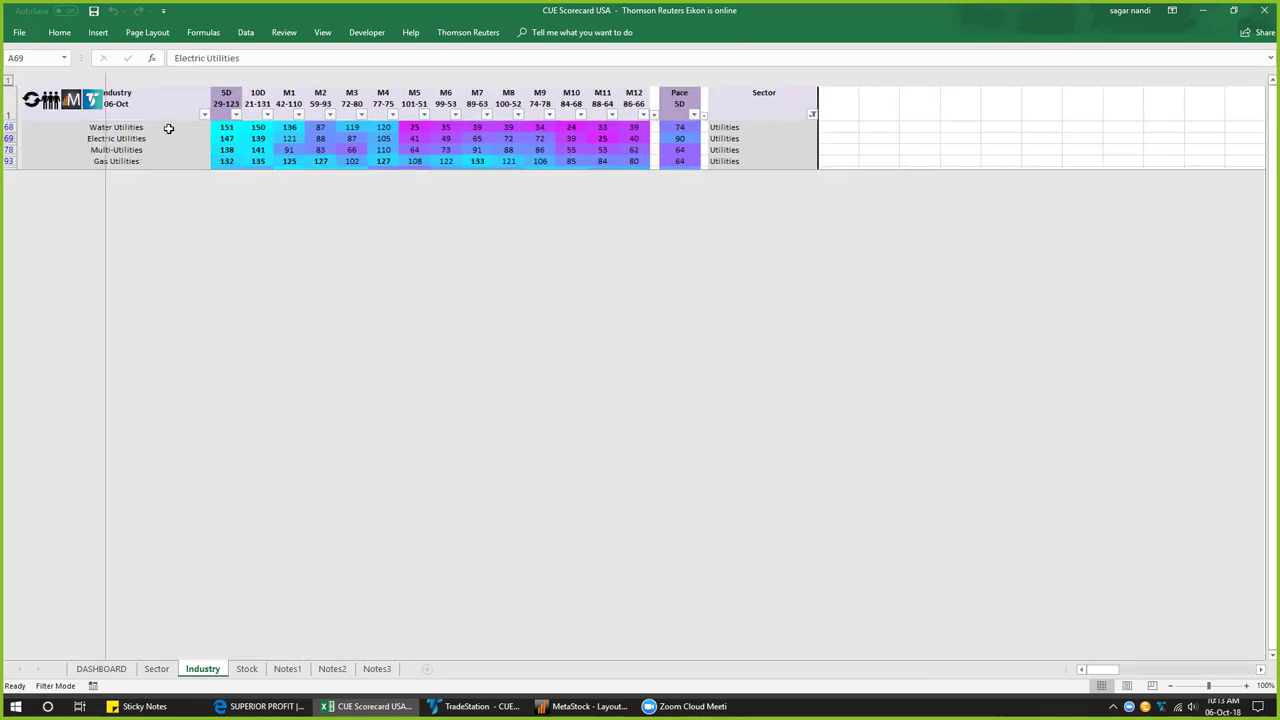
{"action": "left_click", "coordinate": [165, 123]}
{"action": "left_click", "coordinate": [130, 138]}
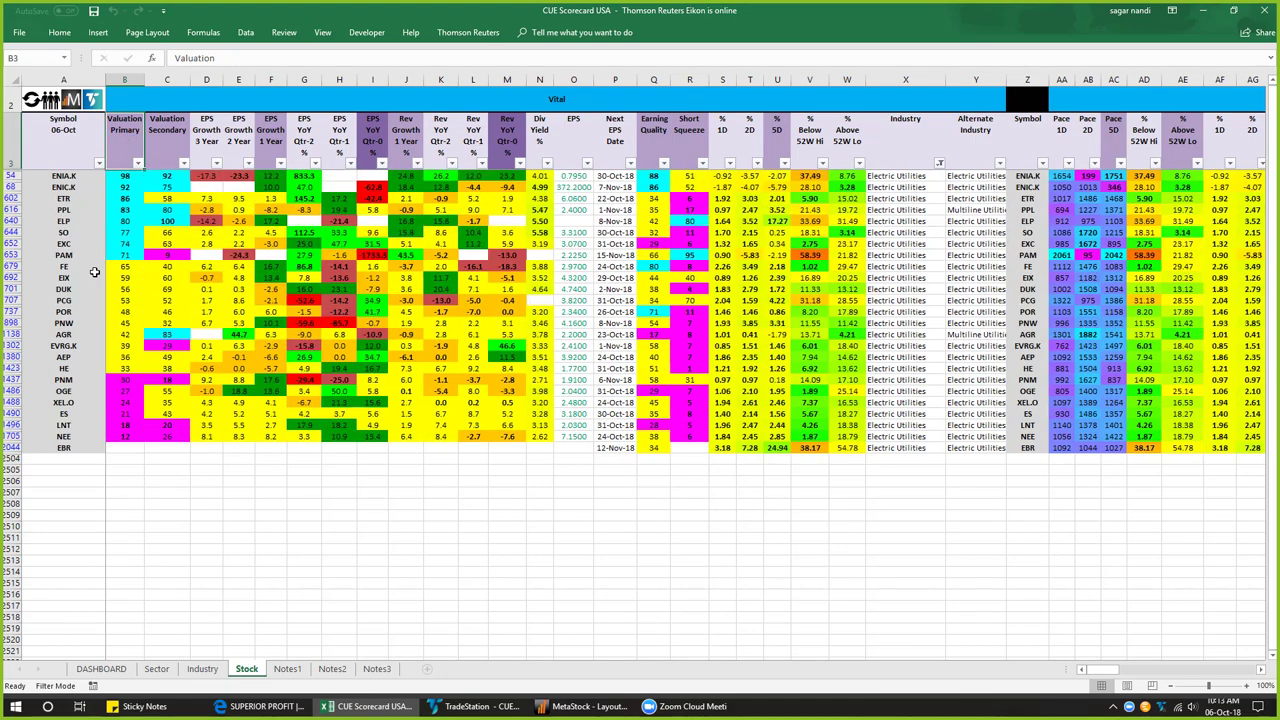
- Delete the rows from FE through EBR in the Electric Utilities stock list
{"action": "left_click_drag", "start_coordinate": [24, 265], "coordinate": [62, 497]}
{"action": "key", "text": "Delete"}
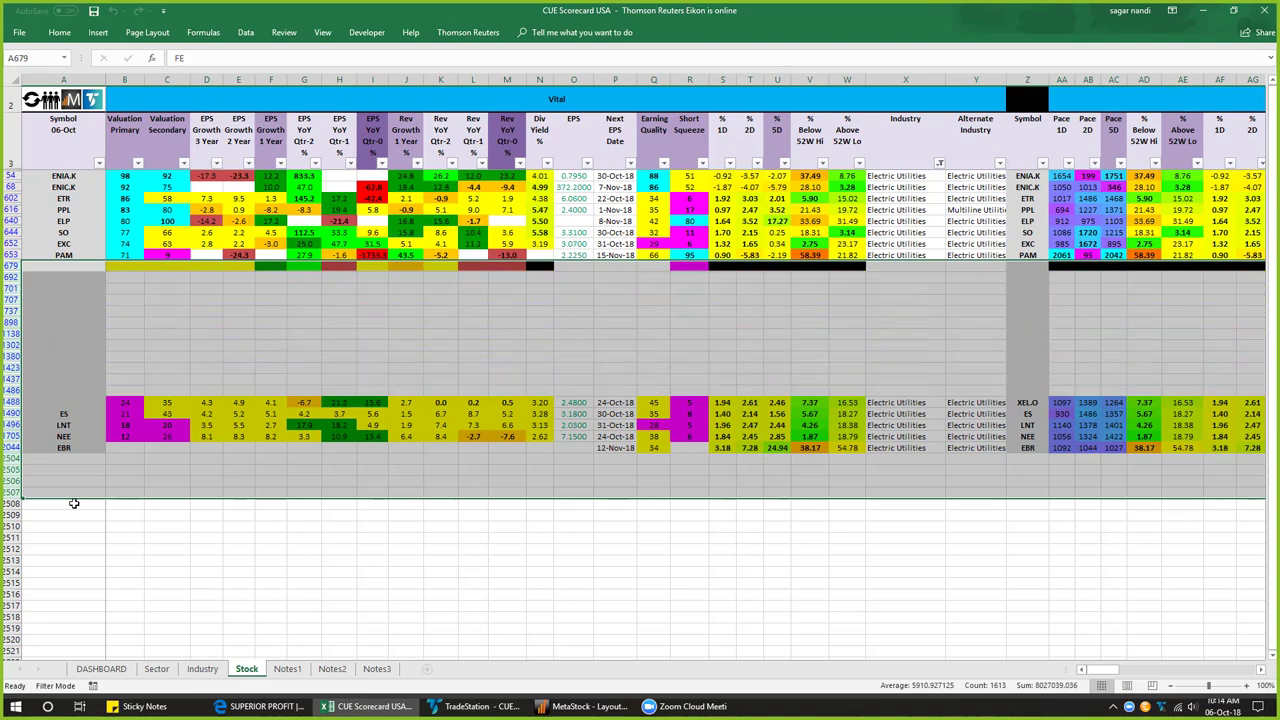
- Switch from the scorecard to TradeStation and view the ETR, EXC and SO charts from the Electric Utilities list
{"action": "left_click", "coordinate": [124, 210]}
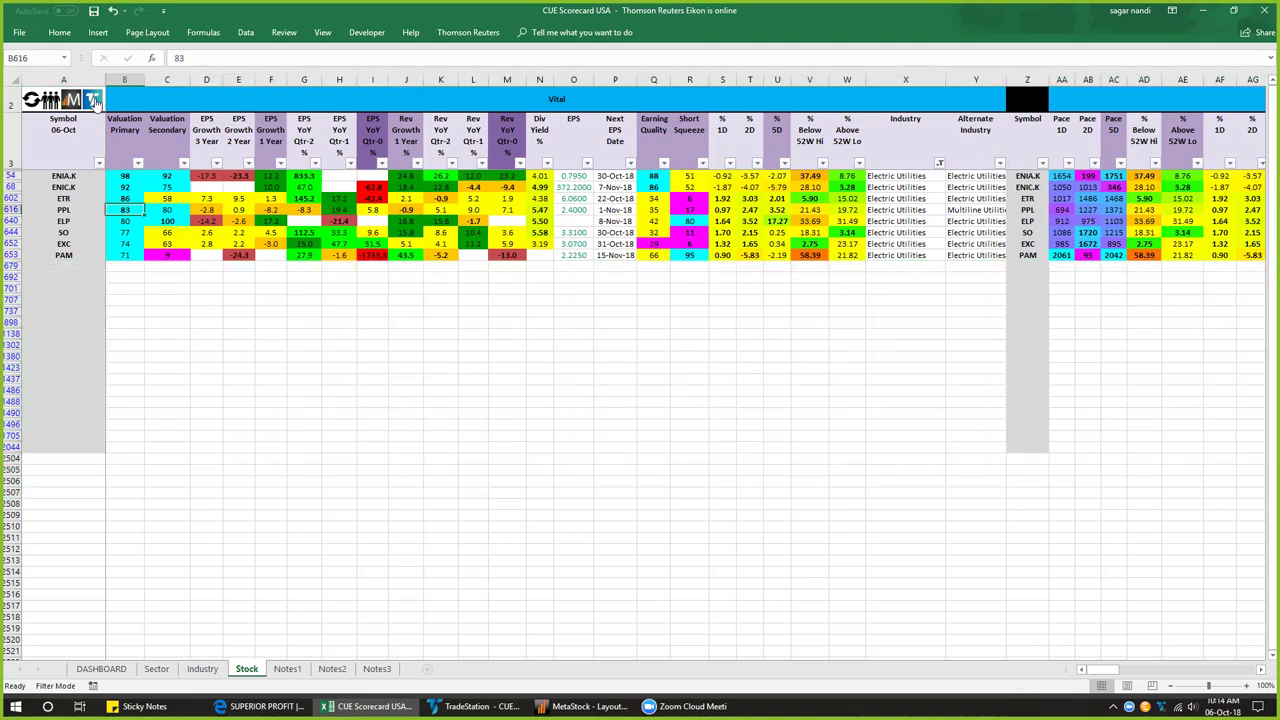
{"action": "left_click", "coordinate": [93, 102]}
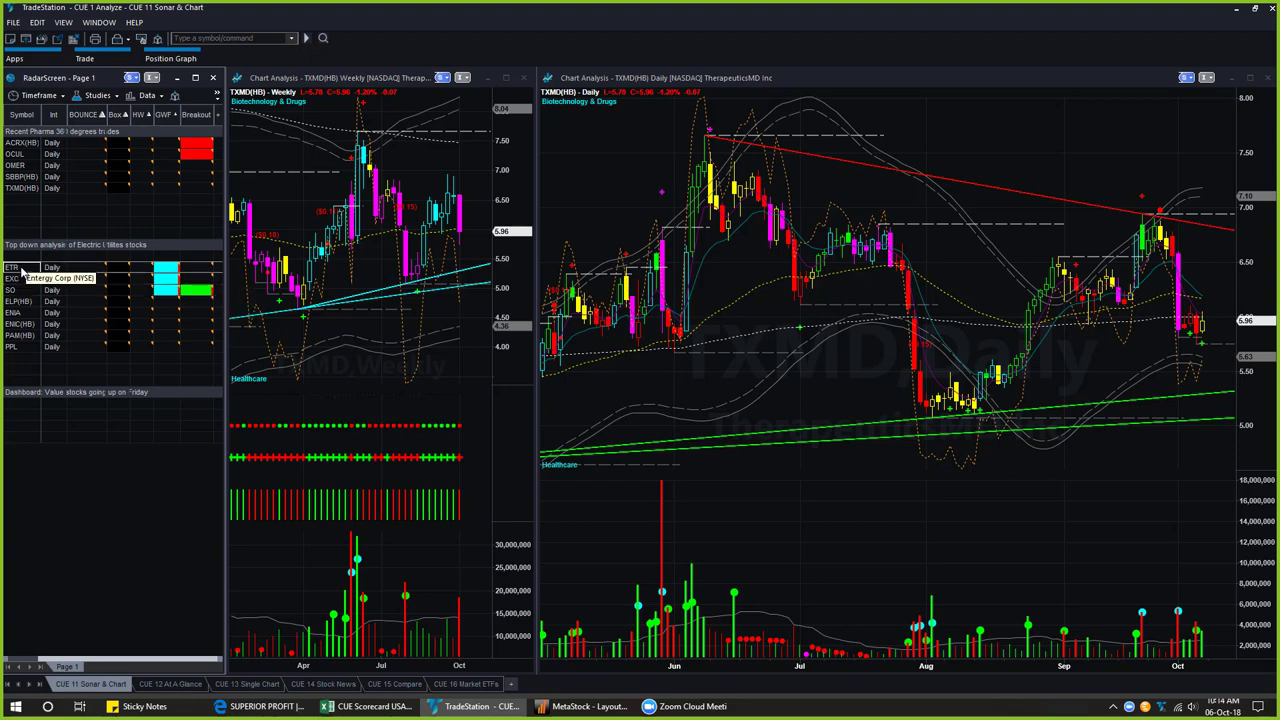
{"action": "left_click", "coordinate": [15, 268]}
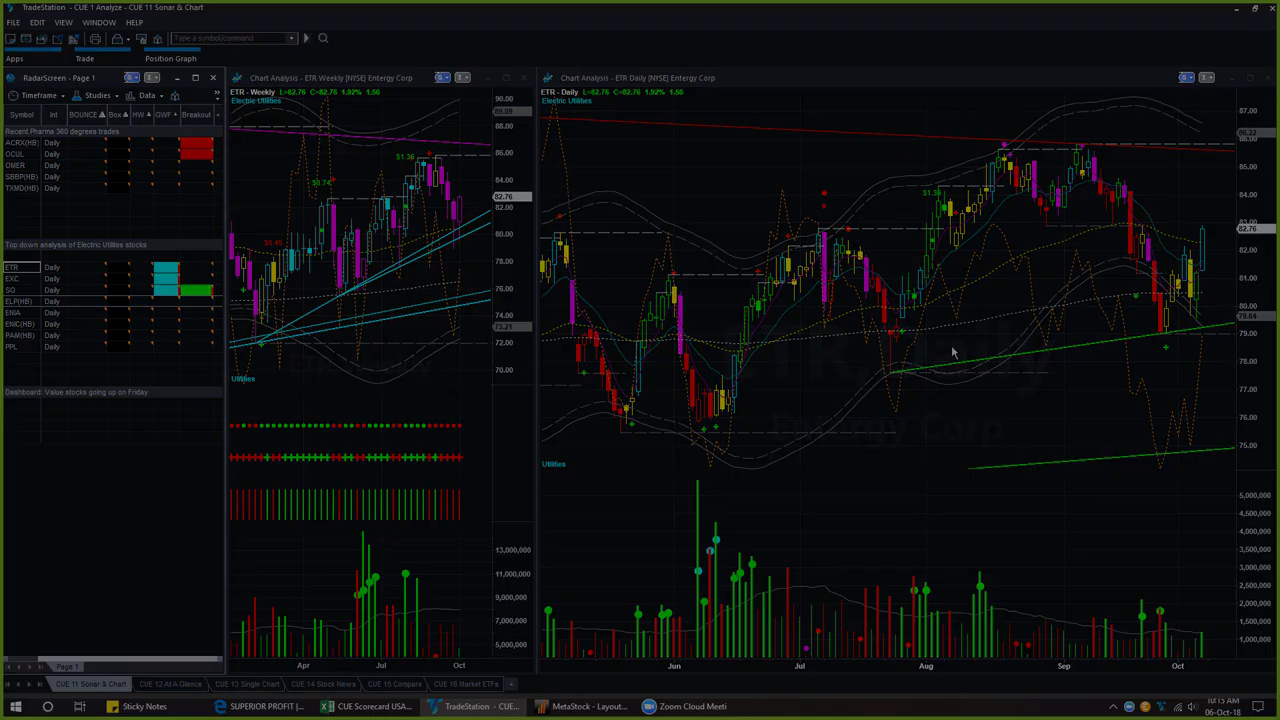
{"action": "left_click", "coordinate": [12, 278]}
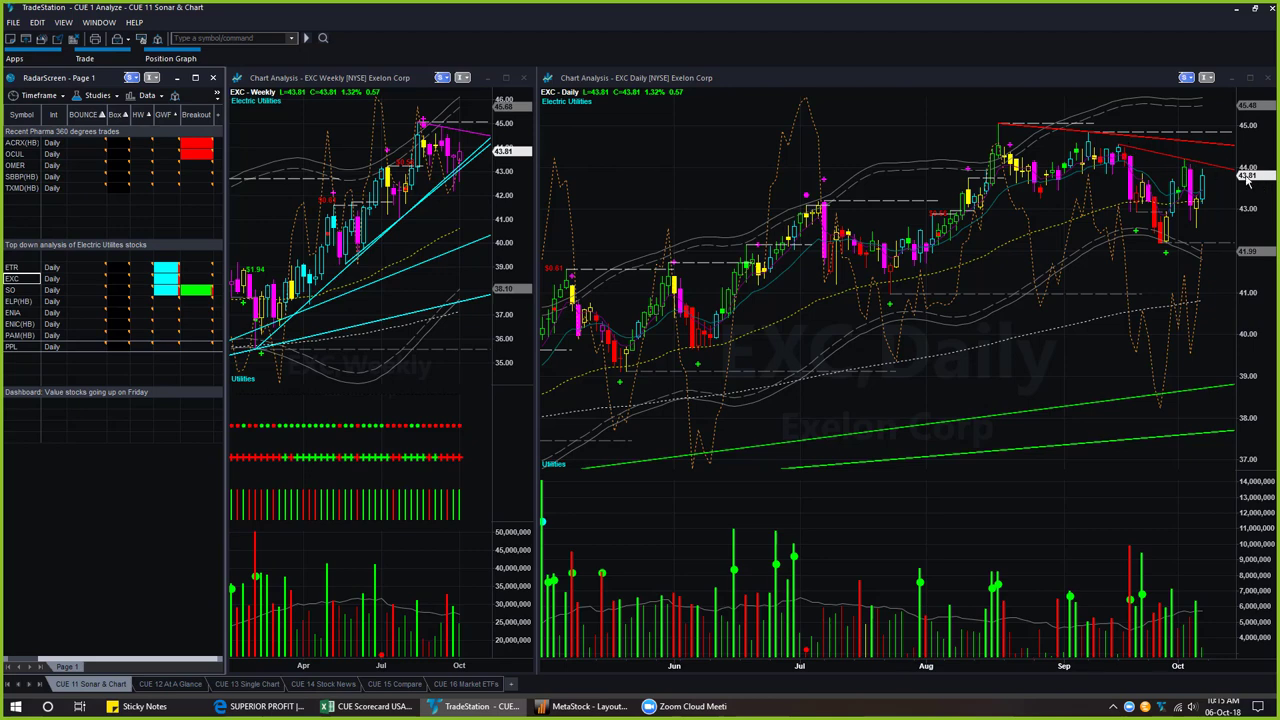
{"action": "left_click", "coordinate": [20, 290]}
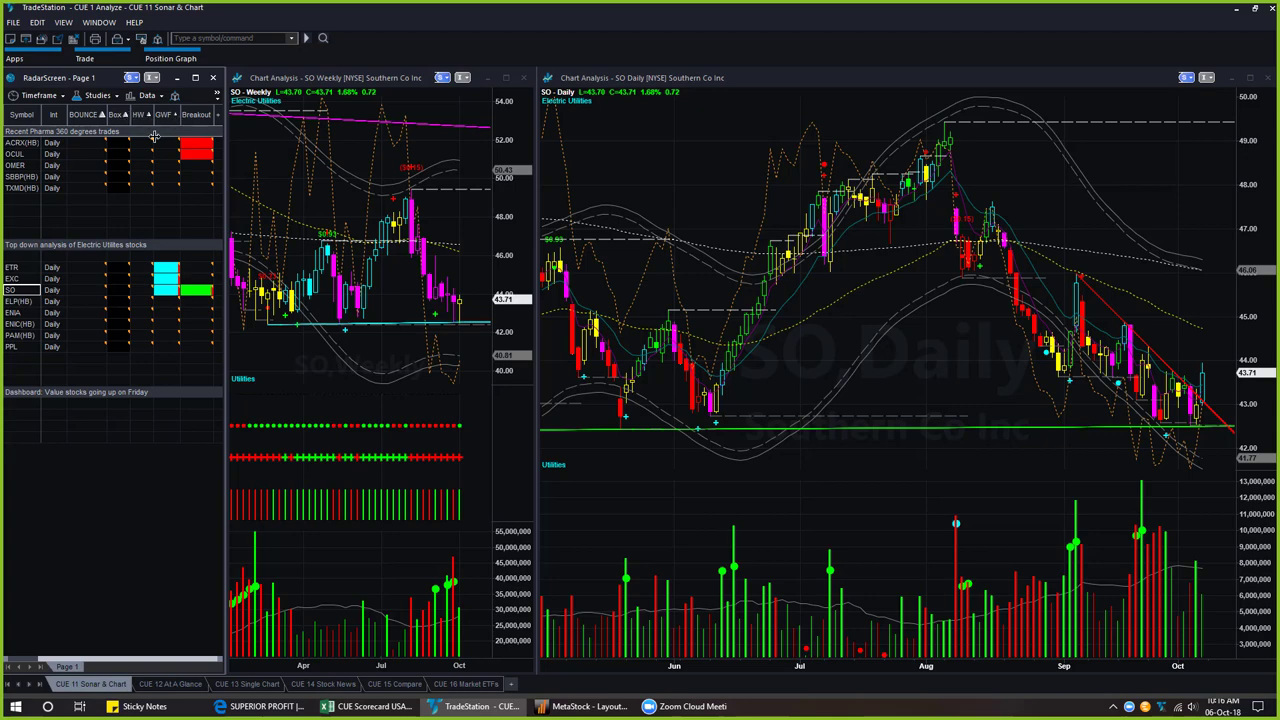
{"action": "left_click", "coordinate": [18, 290]}
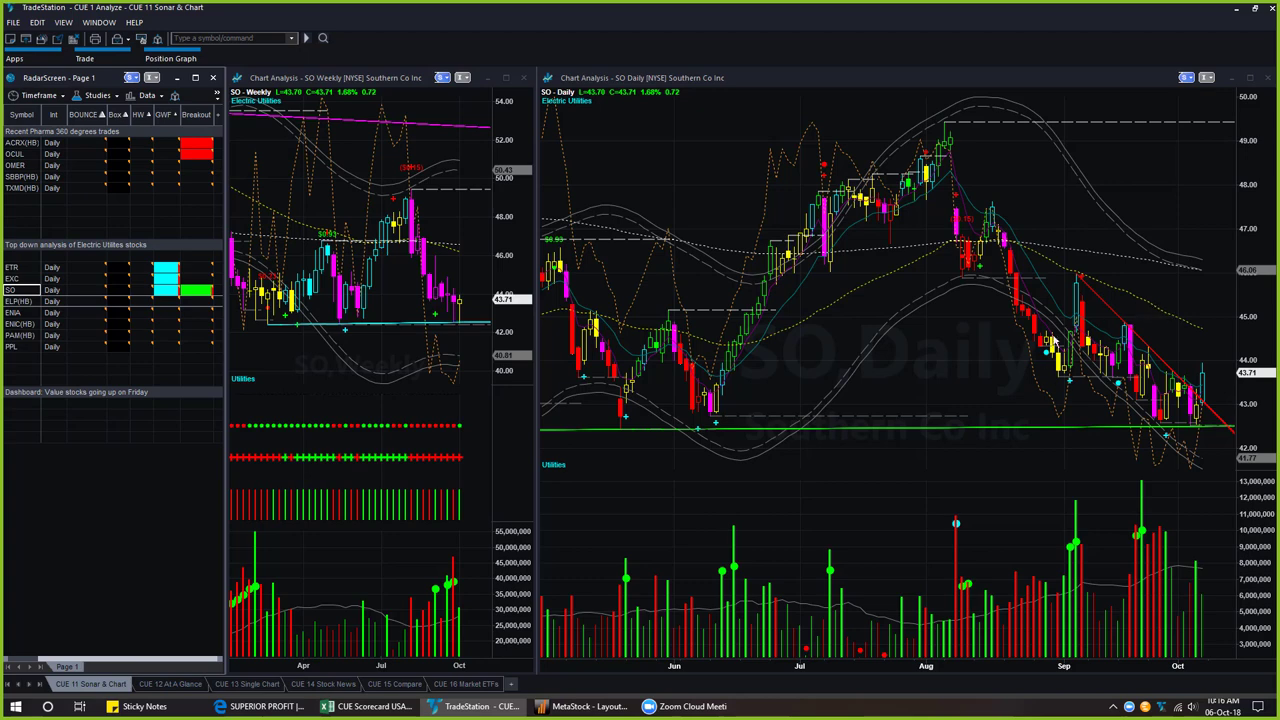
- In the sticky note, highlight the recent traders' forum post heading and its tickers TNDM through SPY
{"action": "mouse_move", "coordinate": [175, 712]}
{"action": "left_click", "coordinate": [150, 706]}
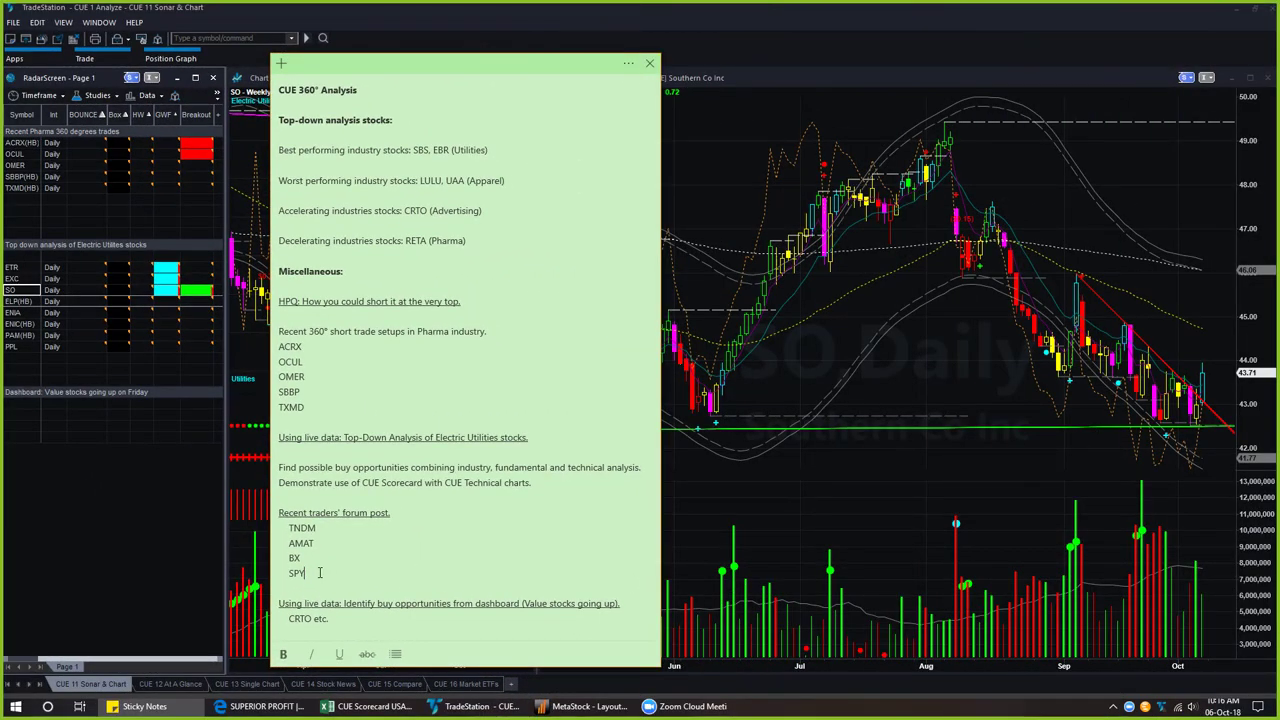
{"action": "left_click_drag", "start_coordinate": [324, 576], "coordinate": [281, 510]}
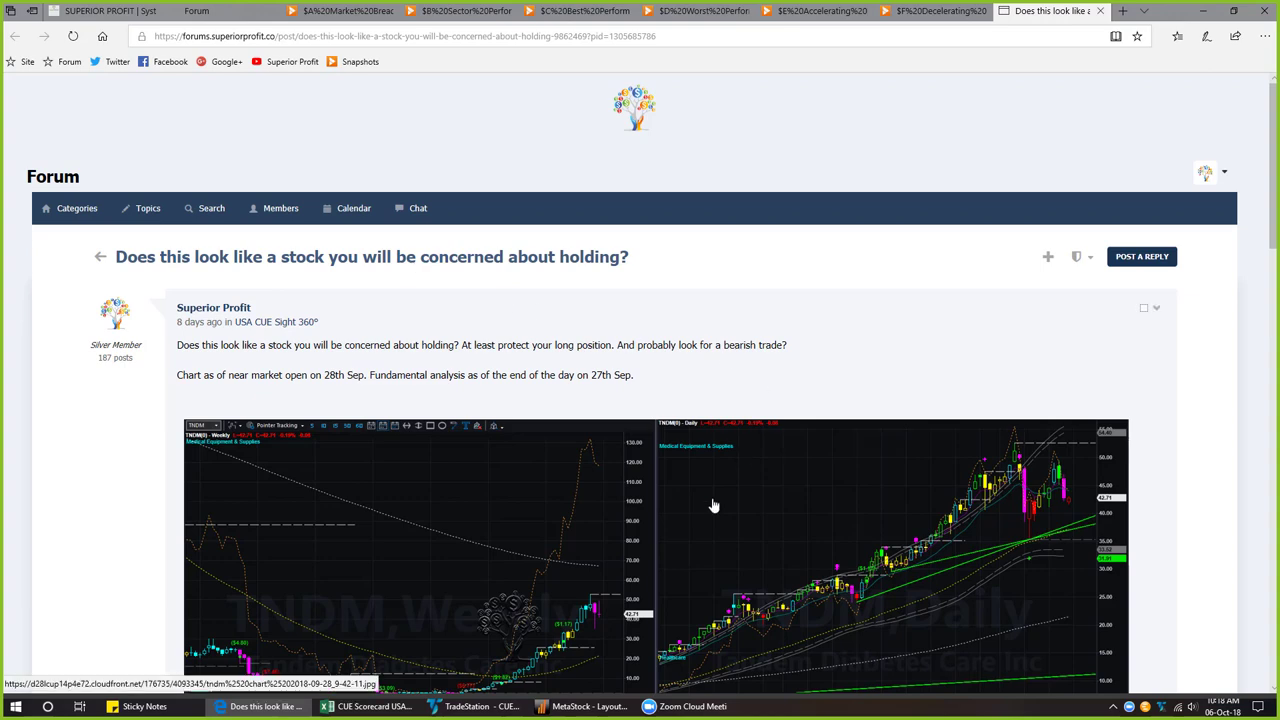
- Review the charts and scorecard tables in the TNDM forum post and enlarge its annotated daily chart with the options ladder
{"action": "scroll", "coordinate": [721, 497], "scroll_direction": "down", "scroll_amount": 2}
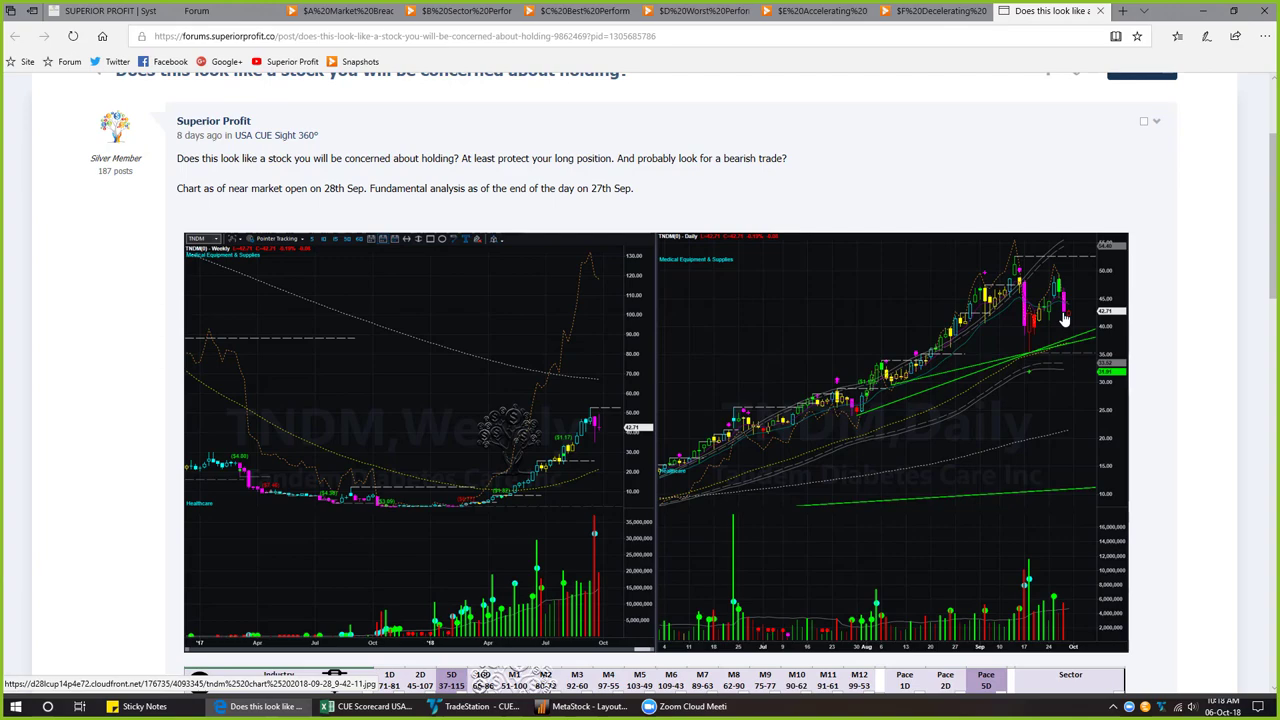
{"action": "scroll", "coordinate": [1065, 318], "scroll_direction": "down", "scroll_amount": 6}
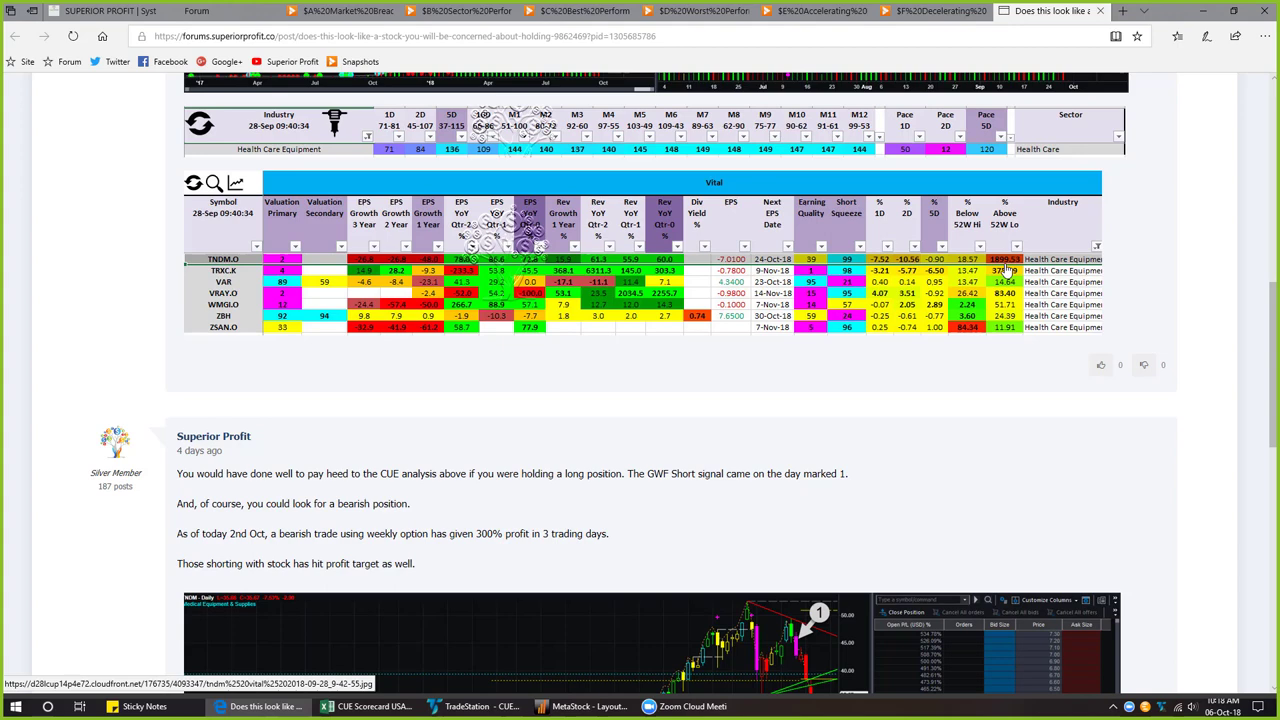
{"action": "left_click", "coordinate": [726, 640]}
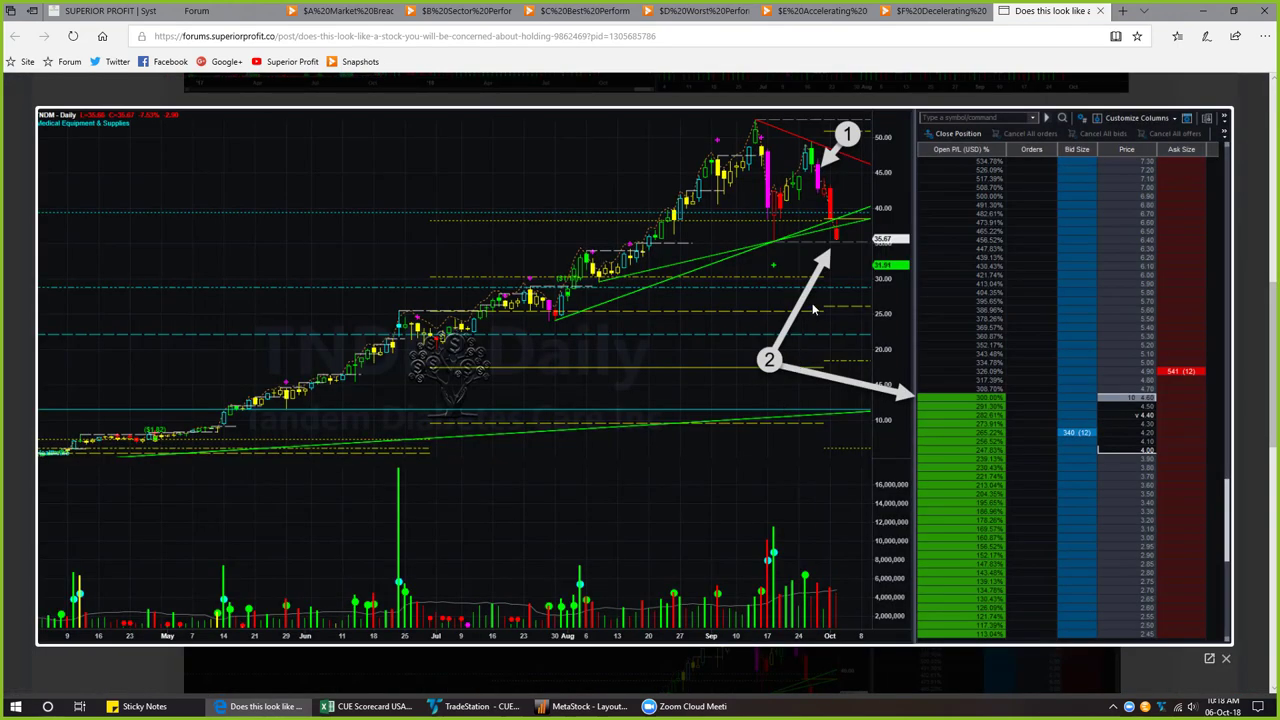
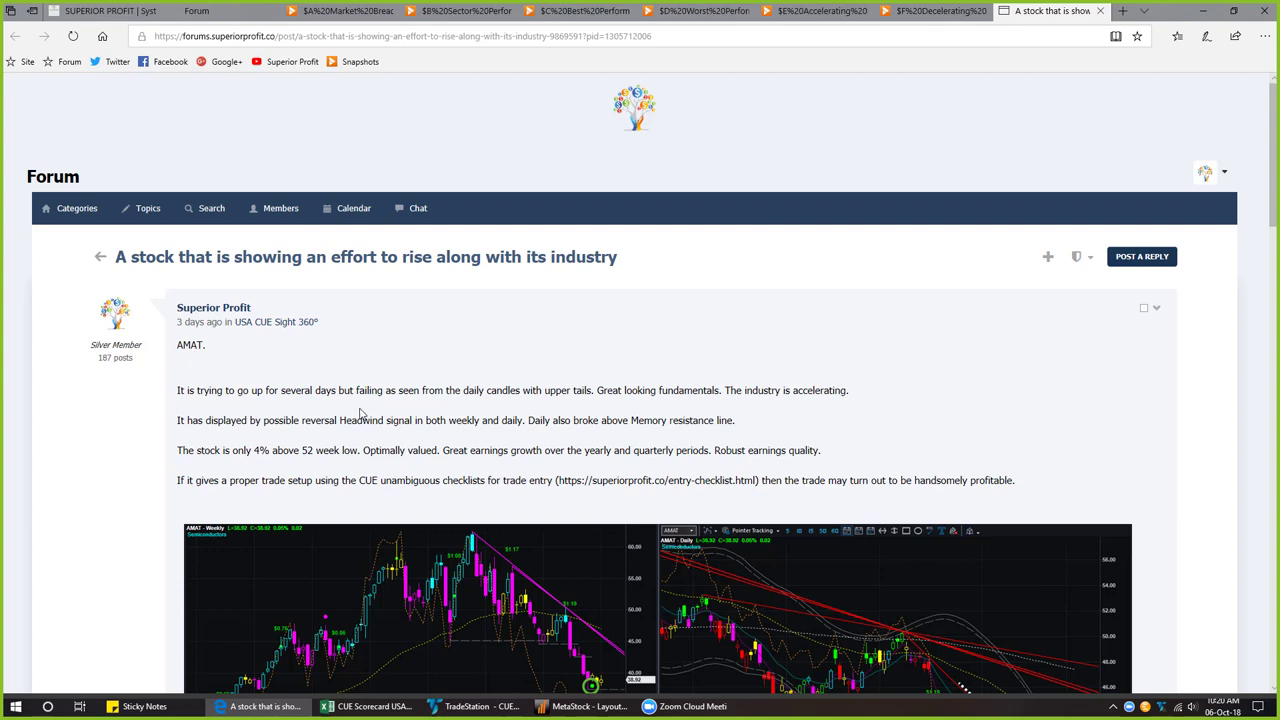
- Examine the AMAT forum post's enlarged images: the weekly and daily charts, the industry table and the stock table
{"action": "left_click", "coordinate": [465, 608]}
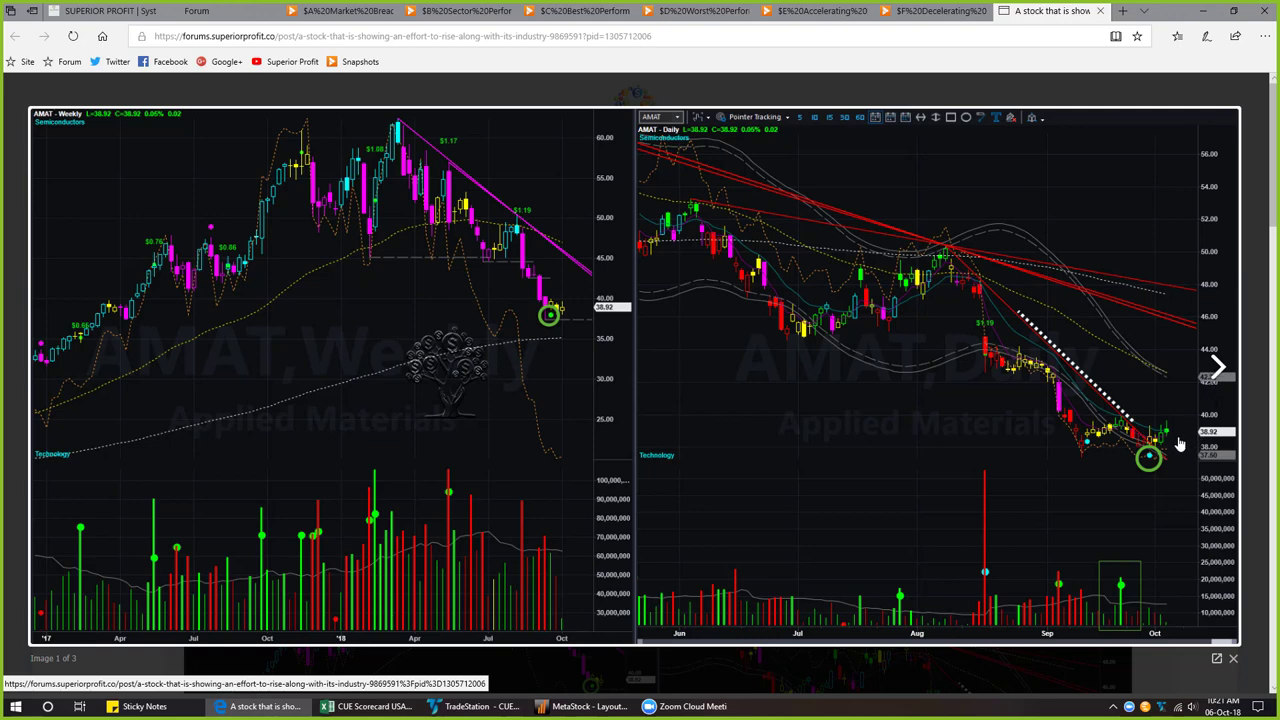
{"action": "left_click", "coordinate": [1218, 368]}
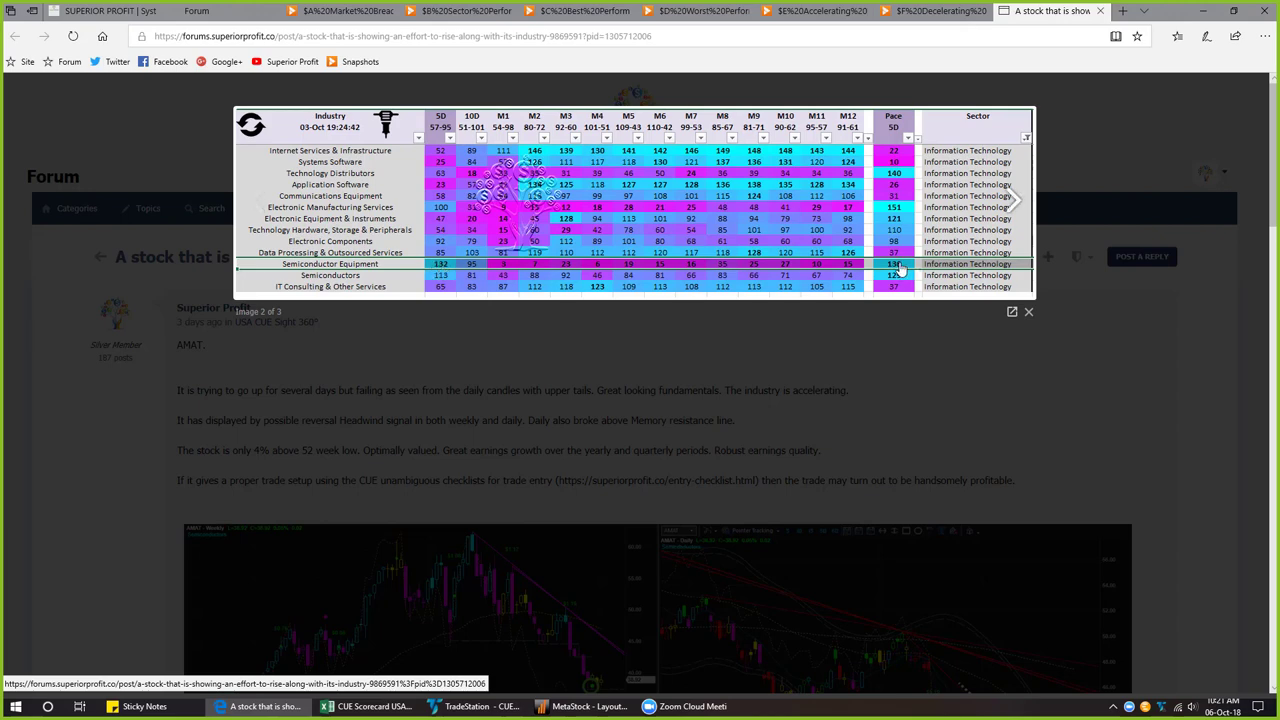
{"action": "left_click", "coordinate": [1010, 204]}
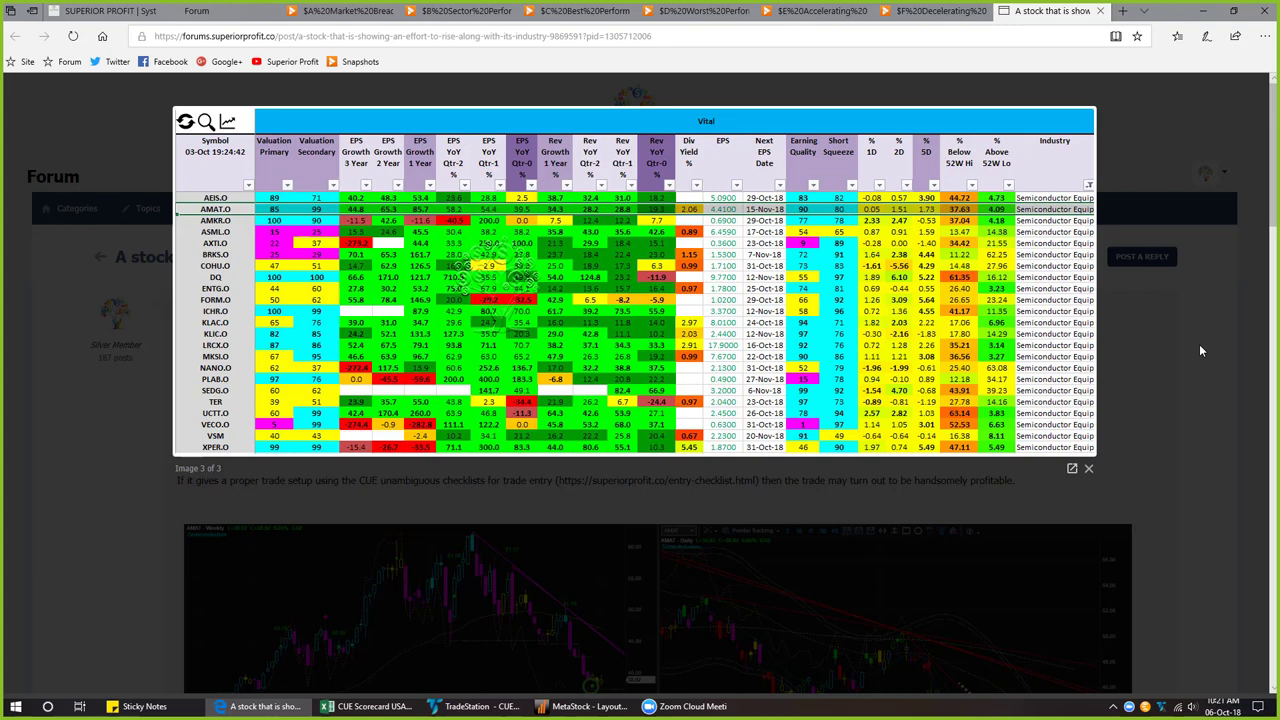
{"action": "scroll", "coordinate": [1199, 344], "scroll_direction": "down", "scroll_amount": 4}
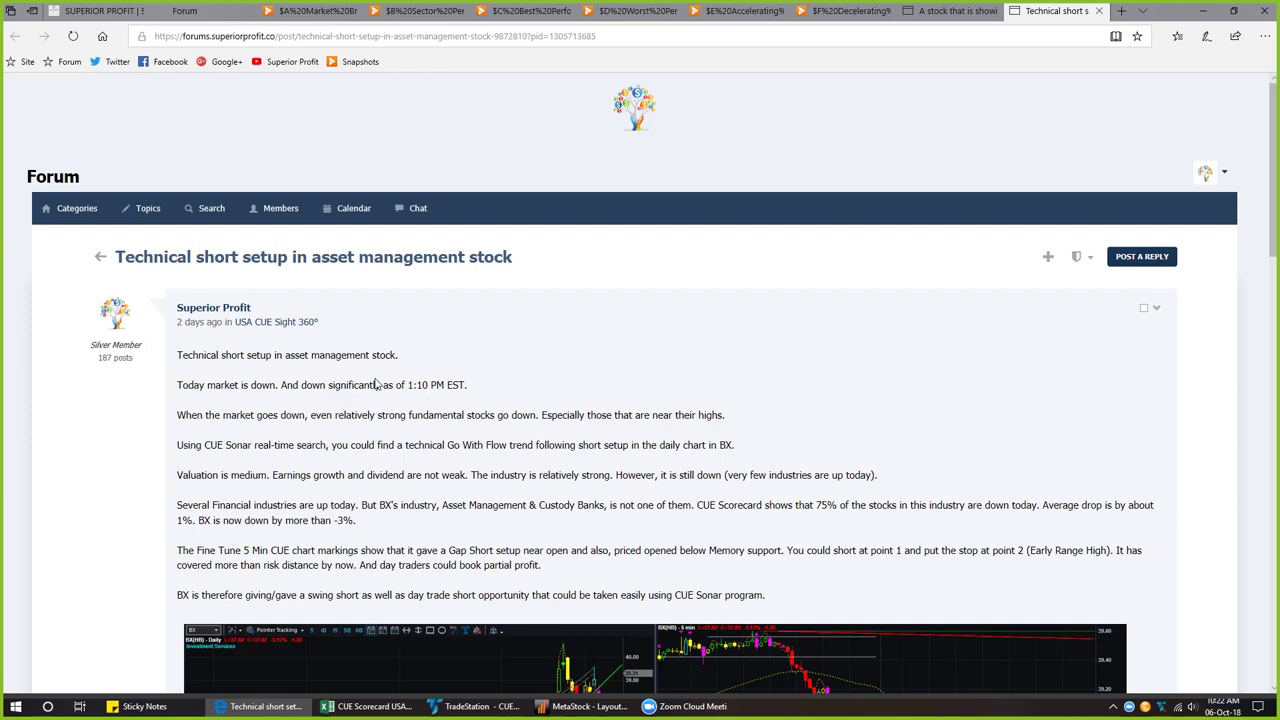
- Enlarge the chart image in the asset management forum post and mark the BX short setup with arrows
{"action": "scroll", "coordinate": [377, 385], "scroll_direction": "down", "scroll_amount": 4}
{"action": "left_click", "coordinate": [561, 390]}
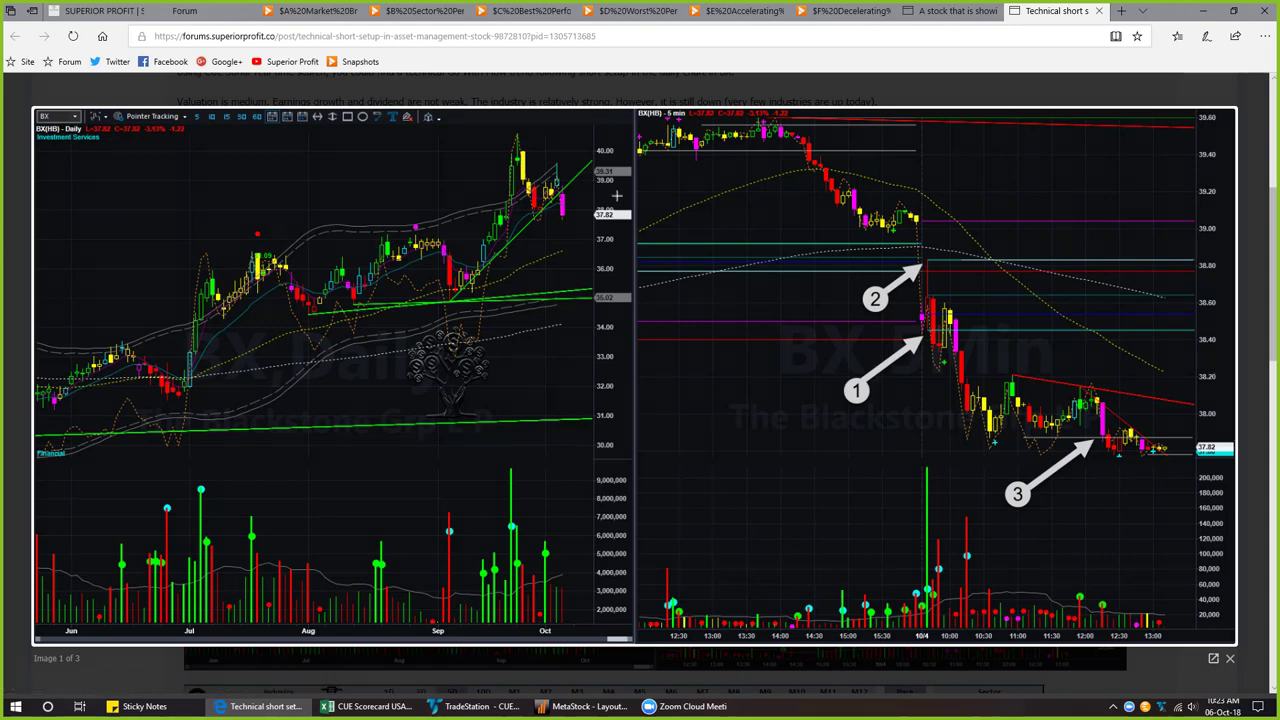
{"action": "left_click_drag", "start_coordinate": [615, 196], "coordinate": [572, 196]}
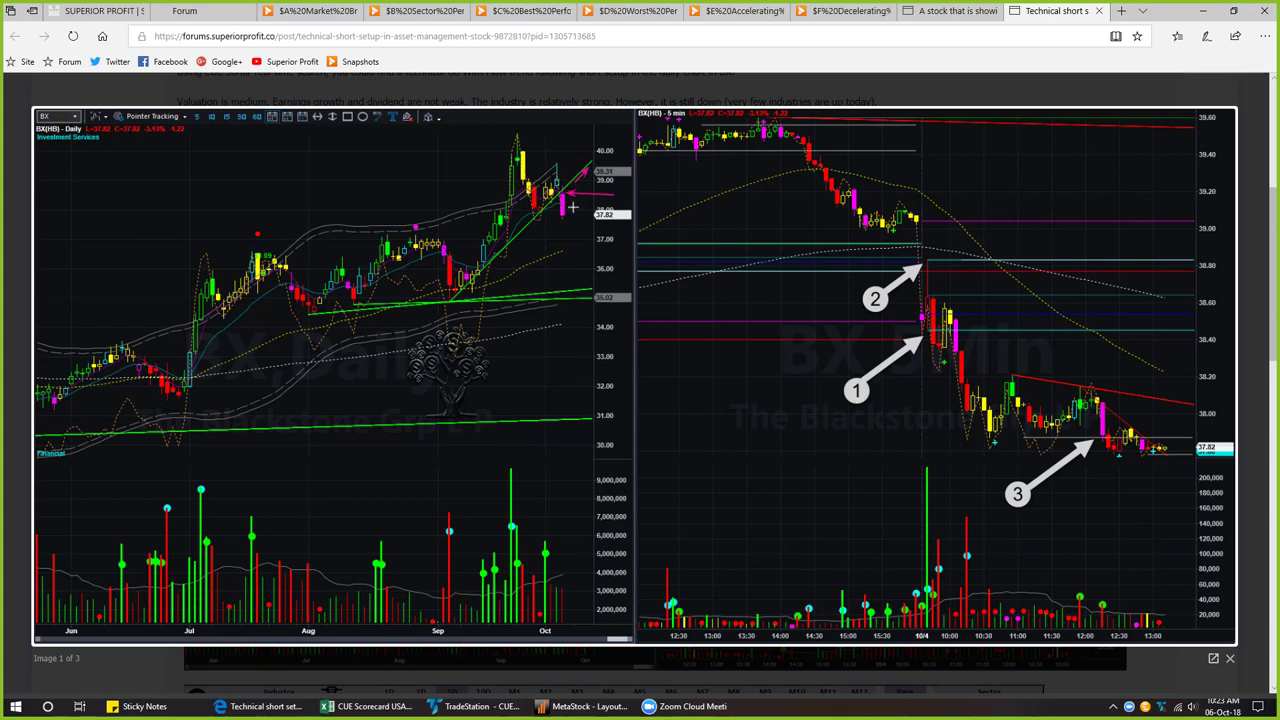
{"action": "left_click_drag", "start_coordinate": [574, 198], "coordinate": [576, 224]}
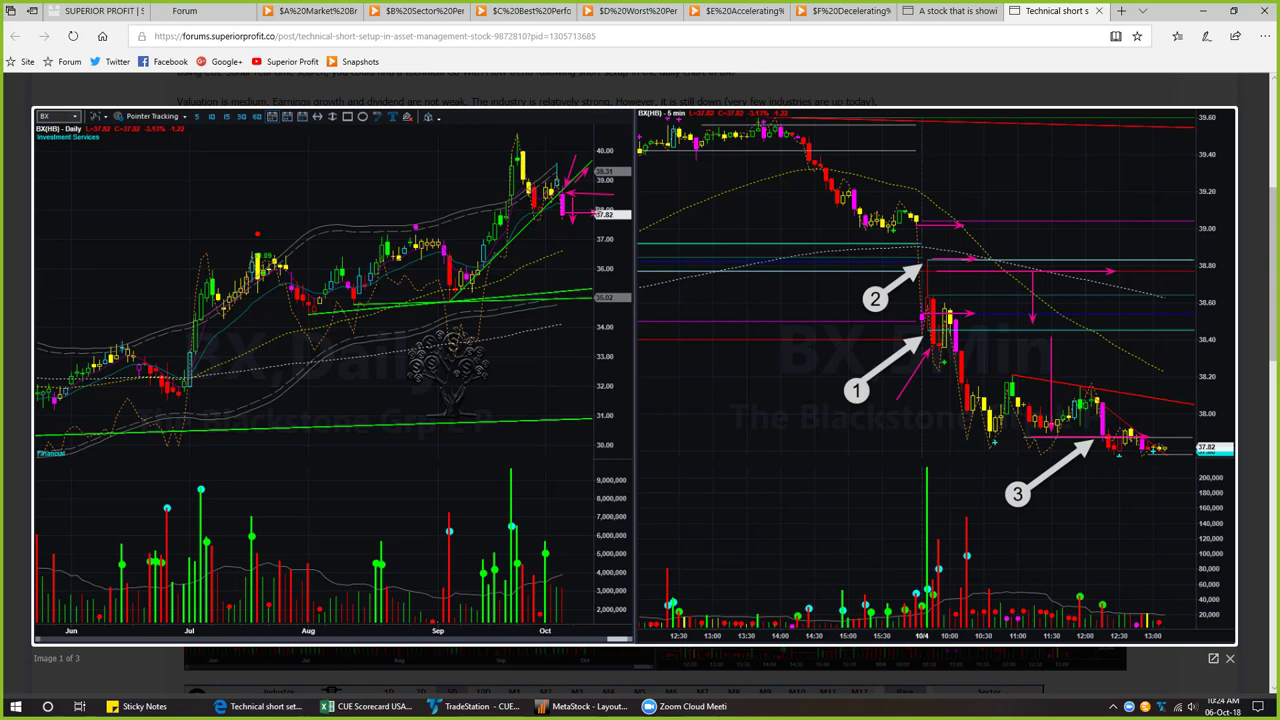
- Examine the BX post's industry and stock tables, close the enlarged image and look over the rest of the post
{"action": "key", "text": "Right"}
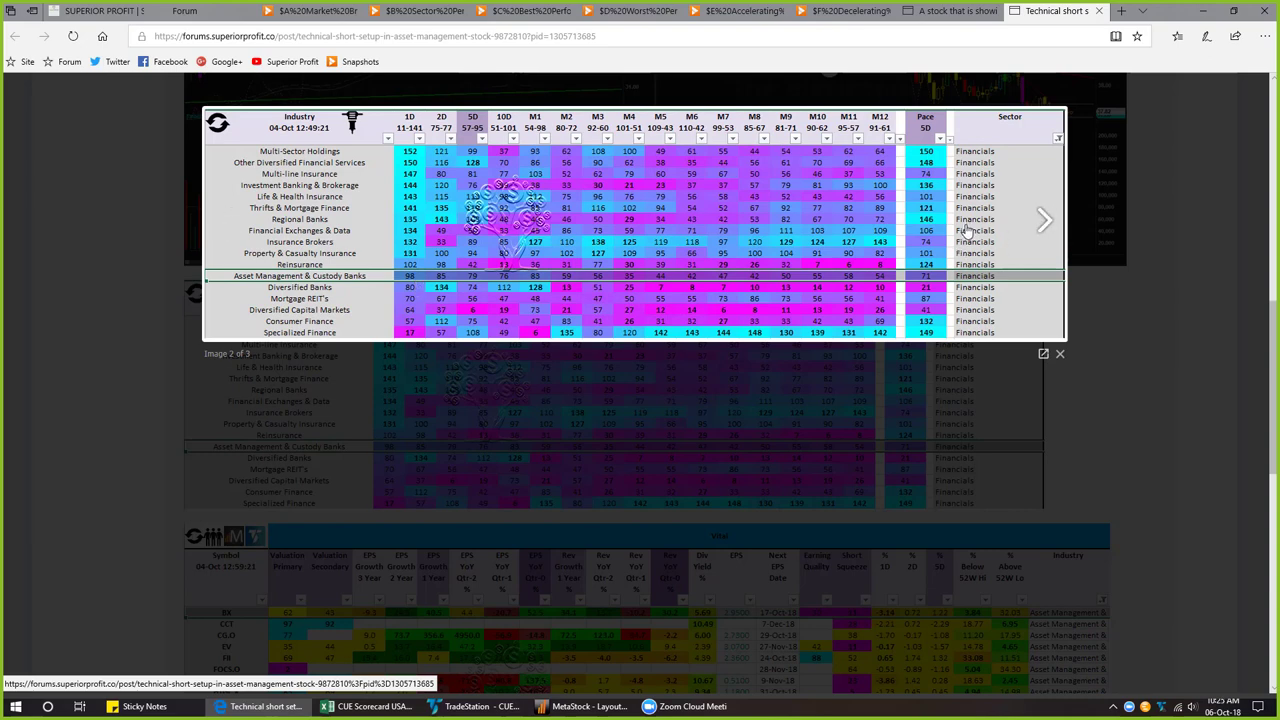
{"action": "left_click", "coordinate": [1044, 225]}
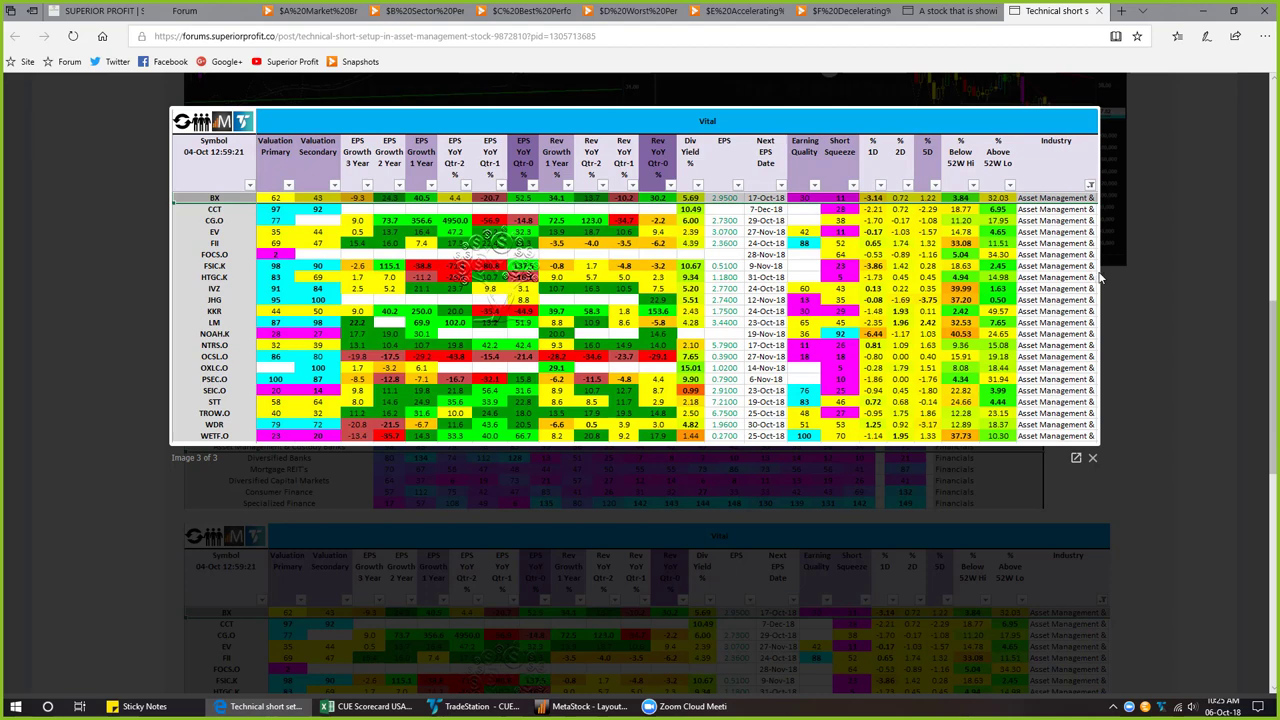
{"action": "left_click", "coordinate": [1186, 286]}
{"action": "scroll", "coordinate": [1186, 286], "scroll_direction": "down", "scroll_amount": 7}
{"action": "scroll", "coordinate": [1172, 312], "scroll_direction": "up", "scroll_amount": 2}
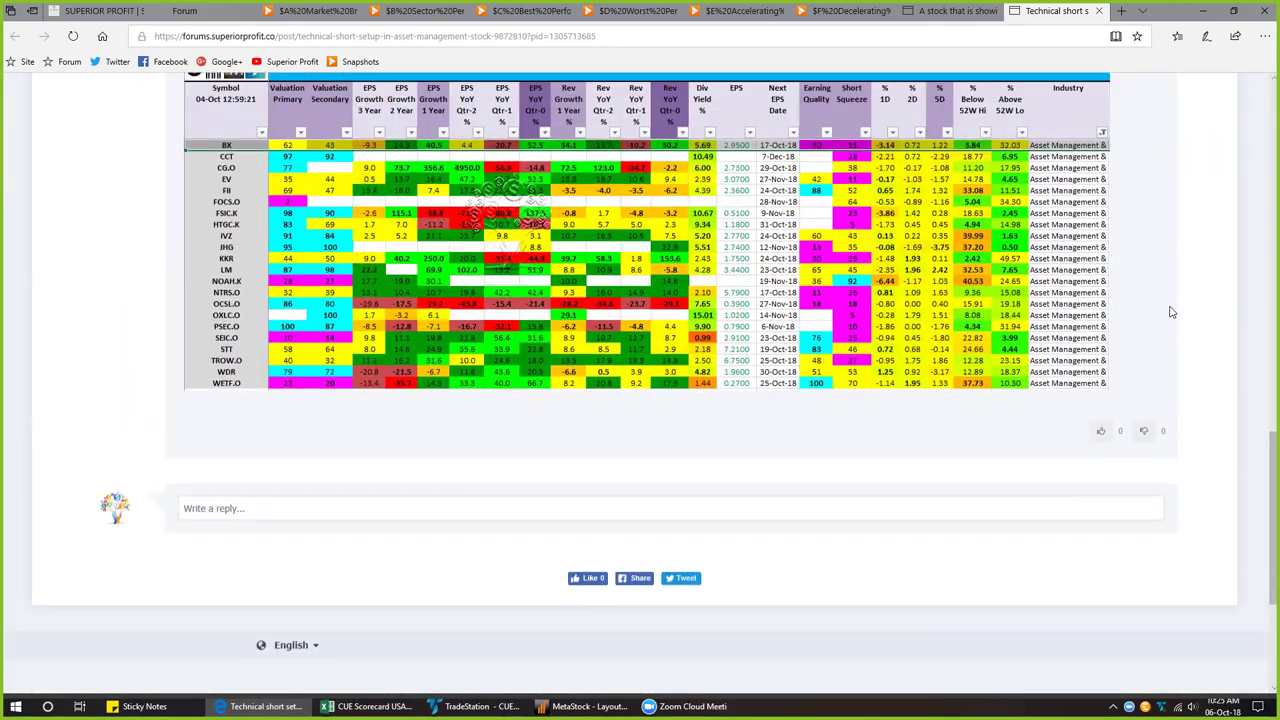
- Switch to TradeStation, mark the latest decline on the BX daily chart with arrows and clear them
{"action": "left_click", "coordinate": [470, 705]}
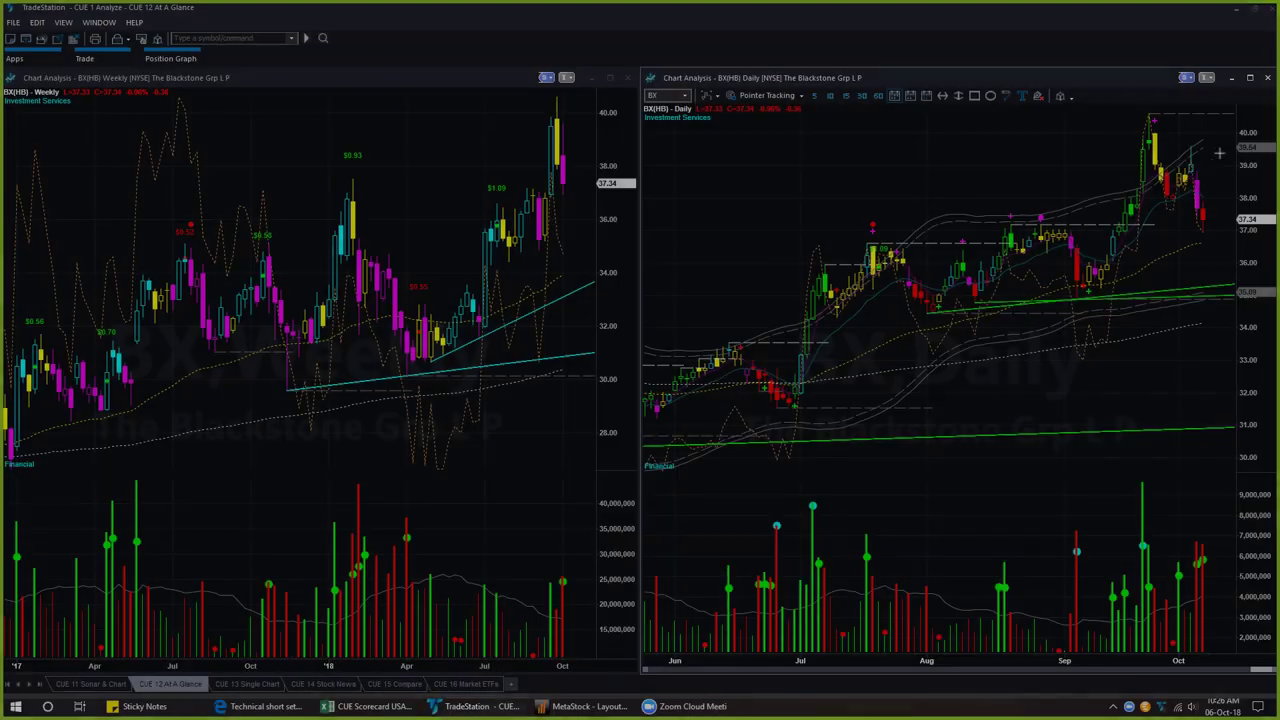
{"action": "left_click_drag", "start_coordinate": [1219, 153], "coordinate": [1199, 186]}
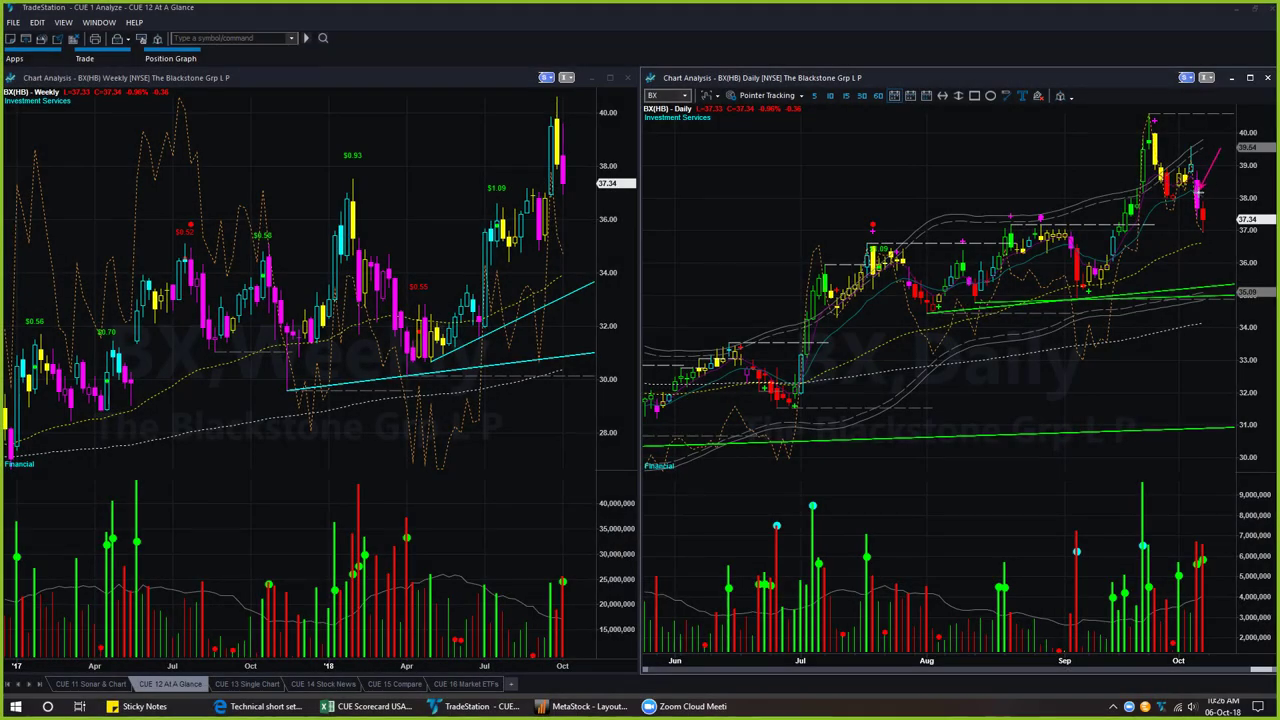
{"action": "left_click_drag", "start_coordinate": [1205, 198], "coordinate": [1215, 233]}
{"action": "left_click_drag", "start_coordinate": [1179, 254], "coordinate": [1224, 236]}
{"action": "key", "text": "Escape"}
- Consult the forum post list in the sticky note and enlarge the daily and 10-minute chart image in the SPY gap trade post
{"action": "left_click", "coordinate": [132, 706]}
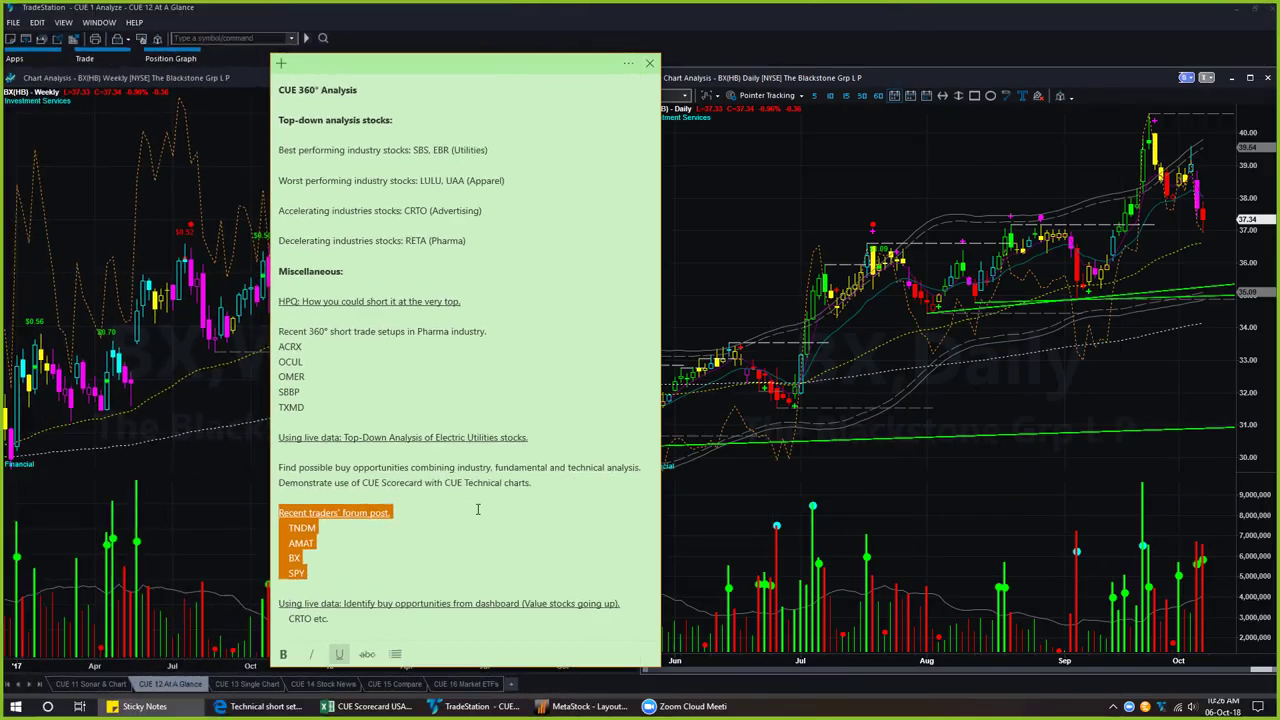
{"action": "left_click", "coordinate": [339, 566]}
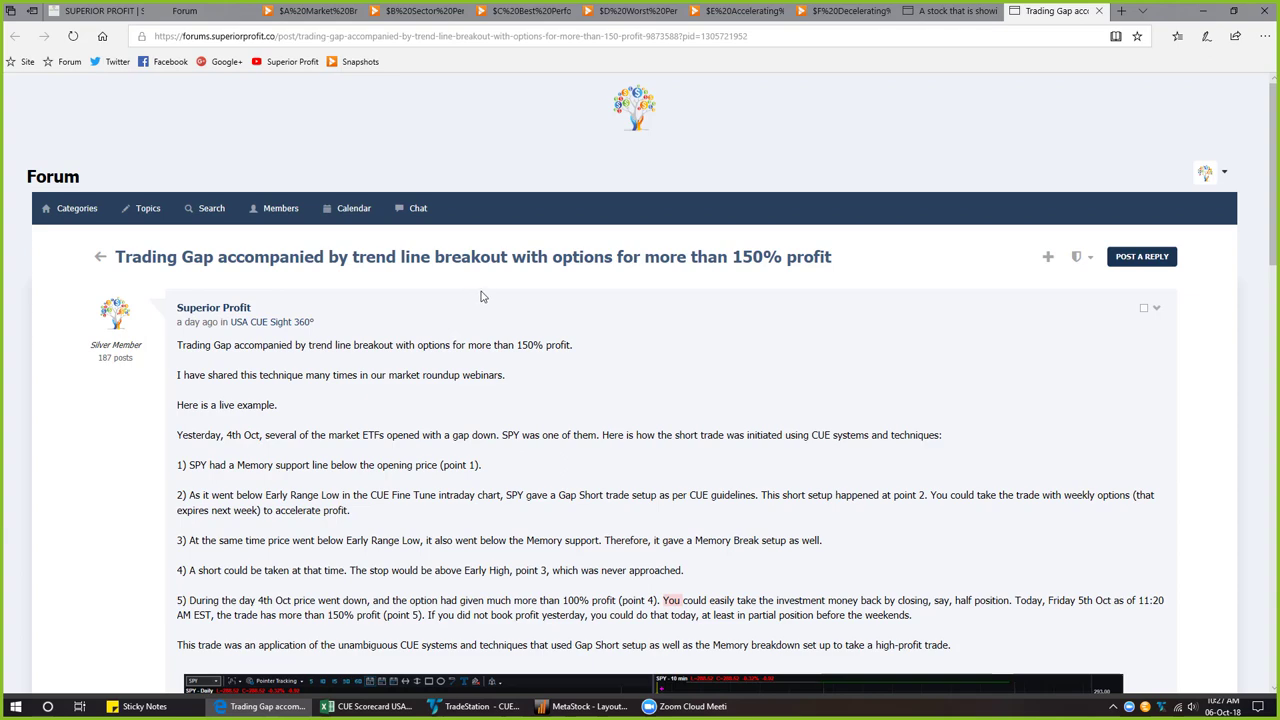
{"action": "scroll", "coordinate": [480, 295], "scroll_direction": "down", "scroll_amount": 4}
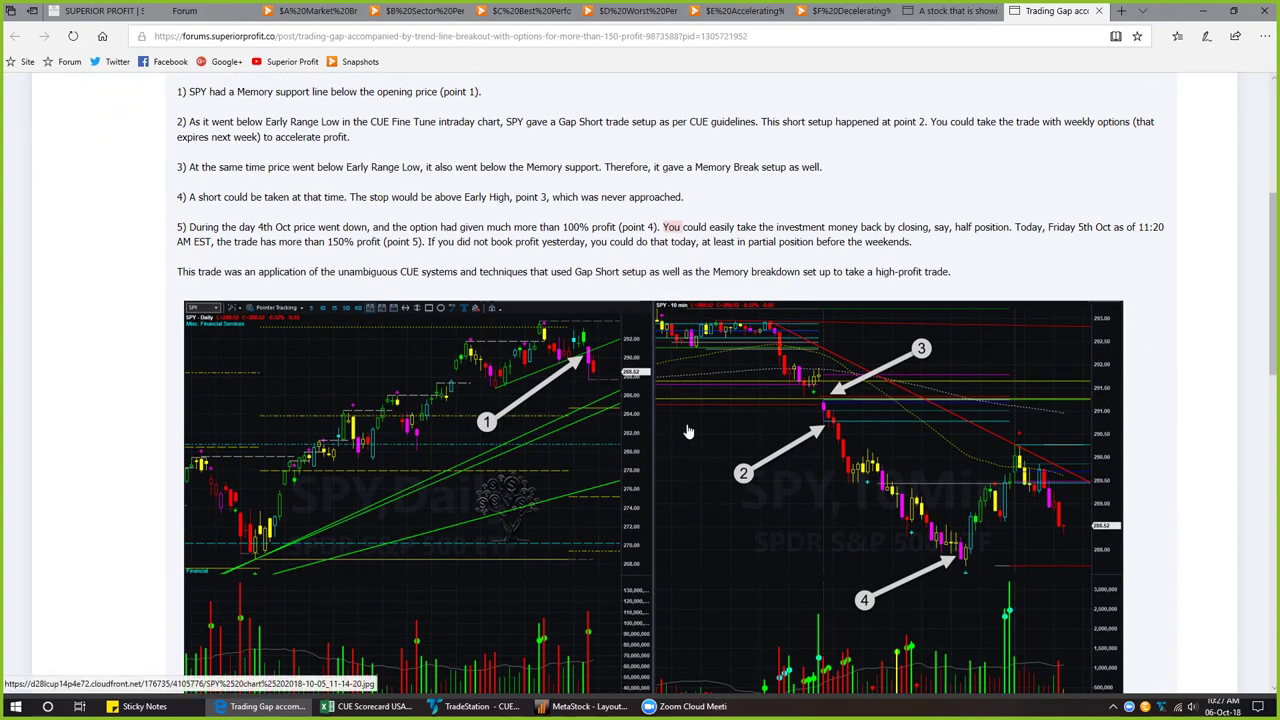
{"action": "scroll", "coordinate": [689, 430], "scroll_direction": "down", "scroll_amount": 1}
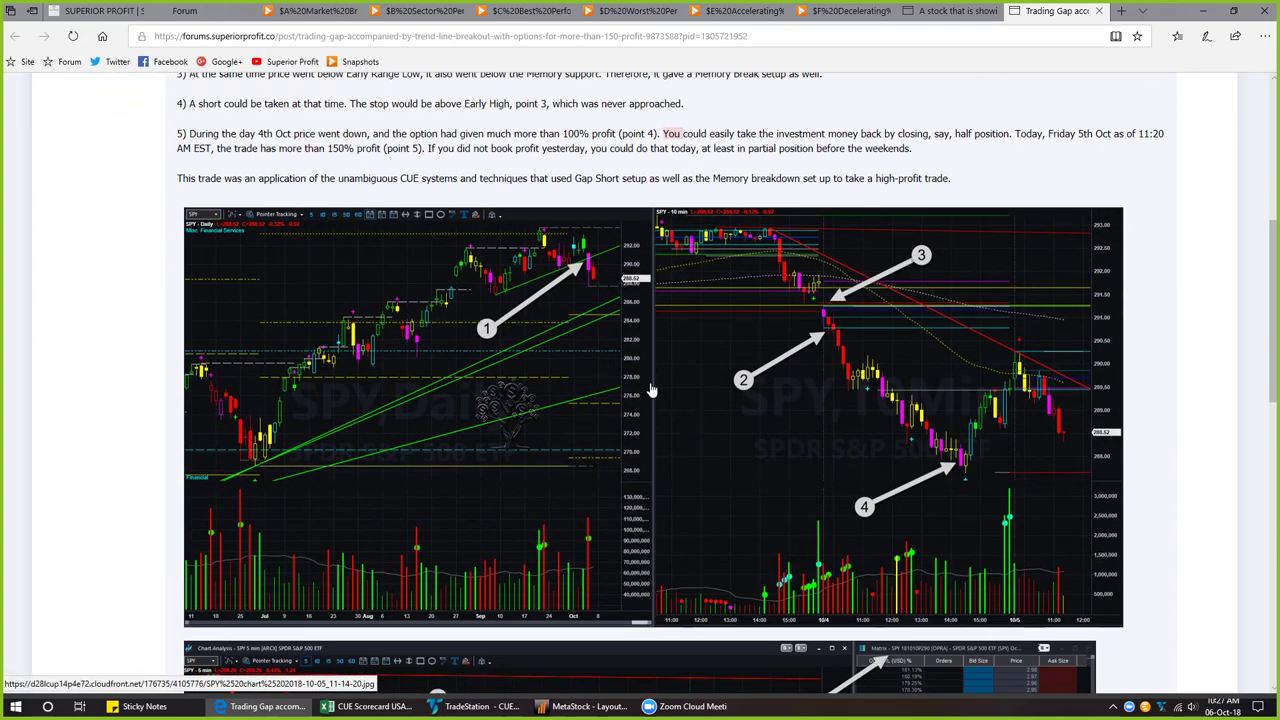
{"action": "left_click", "coordinate": [651, 390]}
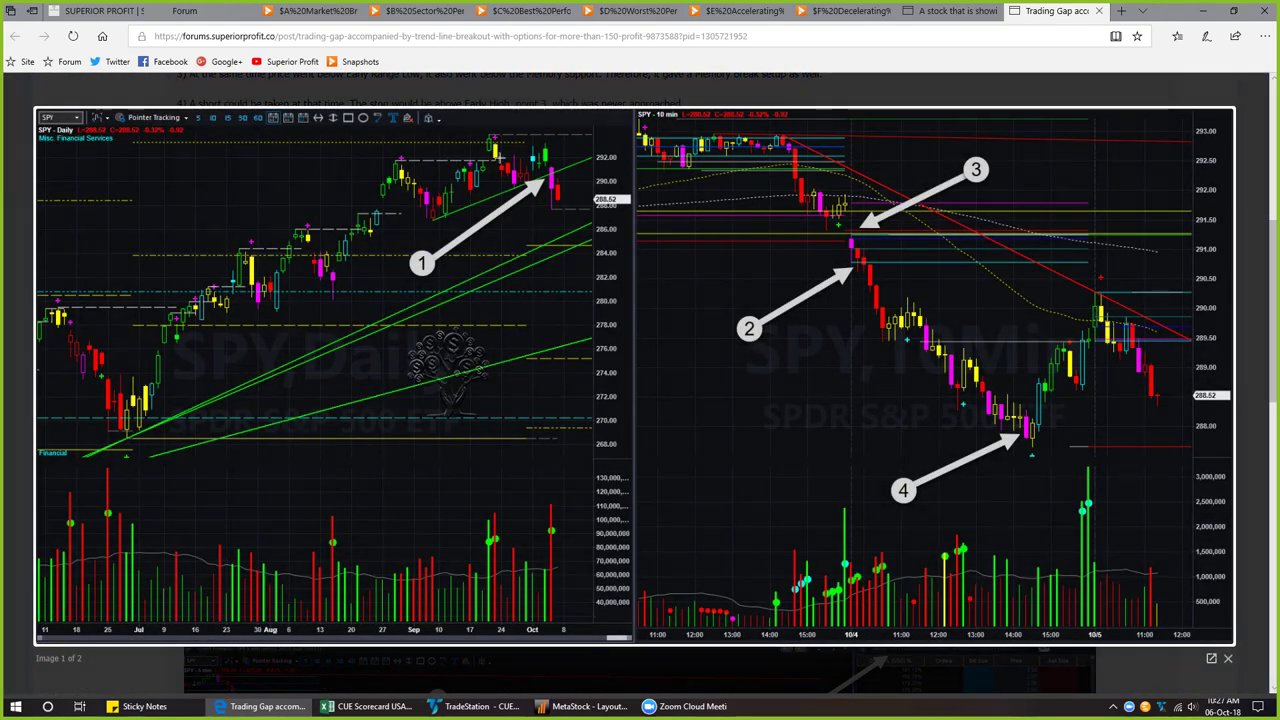
- Draw arrows on the SPY charts marking the daily gap down, the intraday levels at points 2 and 3, and the decline toward point 4
{"action": "left_click_drag", "start_coordinate": [567, 135], "coordinate": [552, 166]}
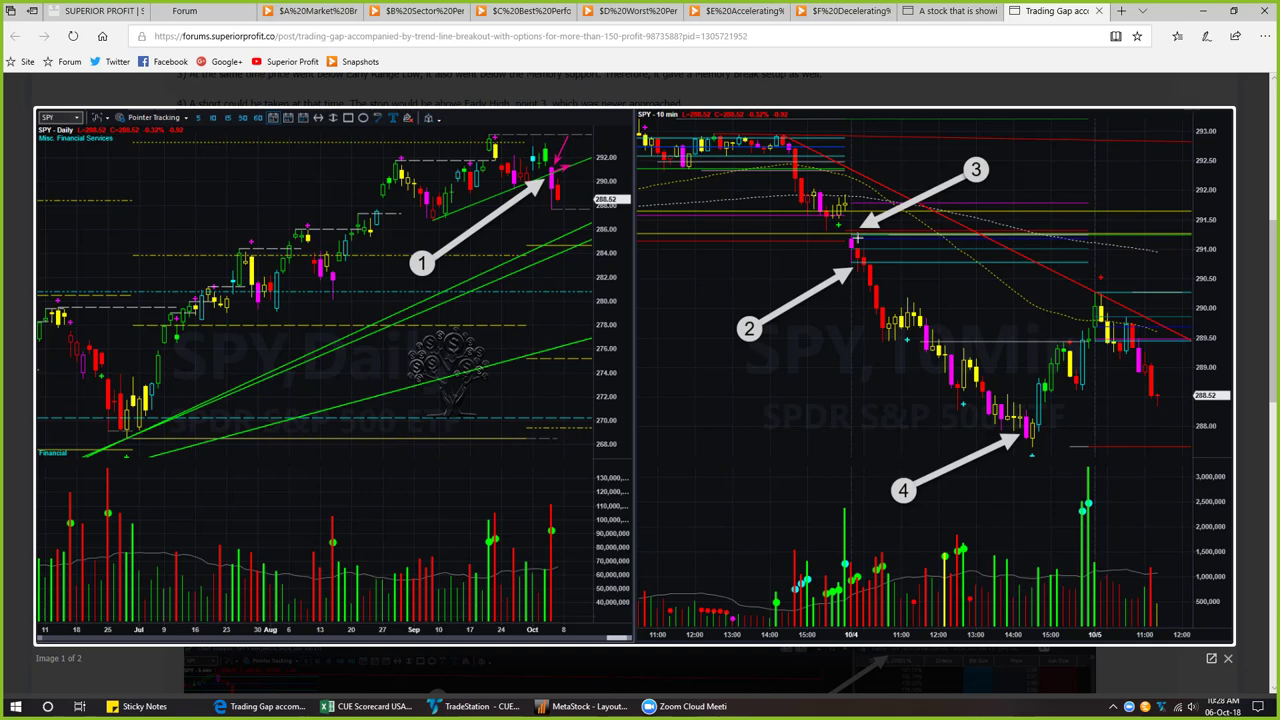
{"action": "left_click_drag", "start_coordinate": [857, 238], "coordinate": [929, 238]}
{"action": "left_click_drag", "start_coordinate": [889, 228], "coordinate": [944, 229]}
{"action": "left_click_drag", "start_coordinate": [858, 262], "coordinate": [900, 263]}
{"action": "left_click_drag", "start_coordinate": [836, 313], "coordinate": [861, 271]}
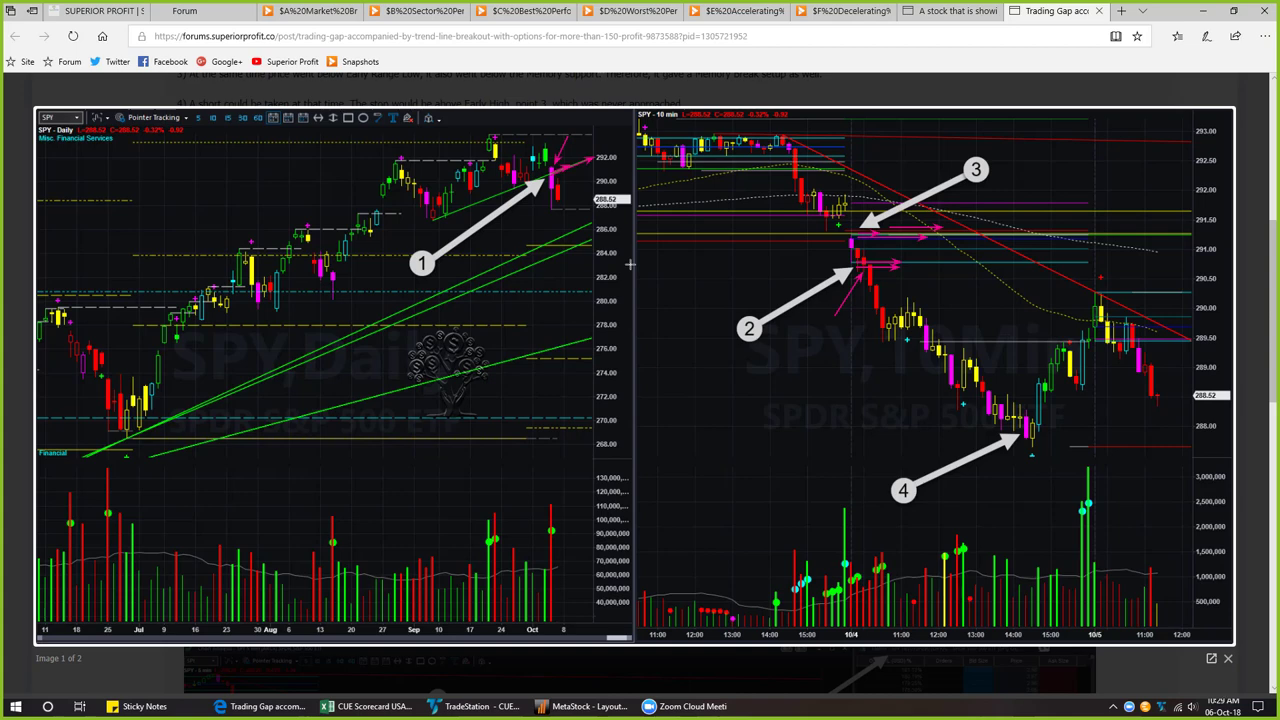
{"action": "left_click_drag", "start_coordinate": [870, 263], "coordinate": [988, 265]}
{"action": "left_click_drag", "start_coordinate": [869, 229], "coordinate": [972, 229]}
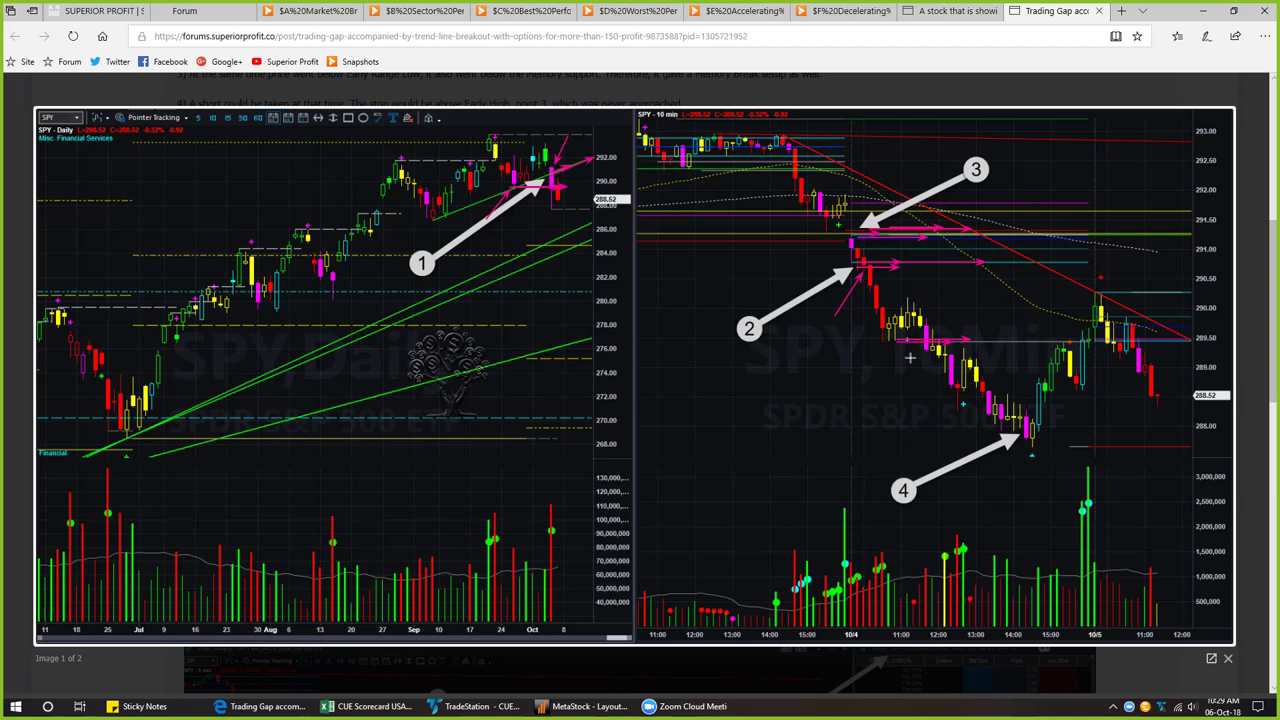
{"action": "mouse_move", "coordinate": [910, 358]}
{"action": "left_mouse_down"}
{"action": "mouse_move", "coordinate": [1005, 436]}
{"action": "mouse_move", "coordinate": [1132, 426]}
{"action": "left_mouse_up"}
{"action": "left_click_drag", "start_coordinate": [1040, 416], "coordinate": [1095, 415]}
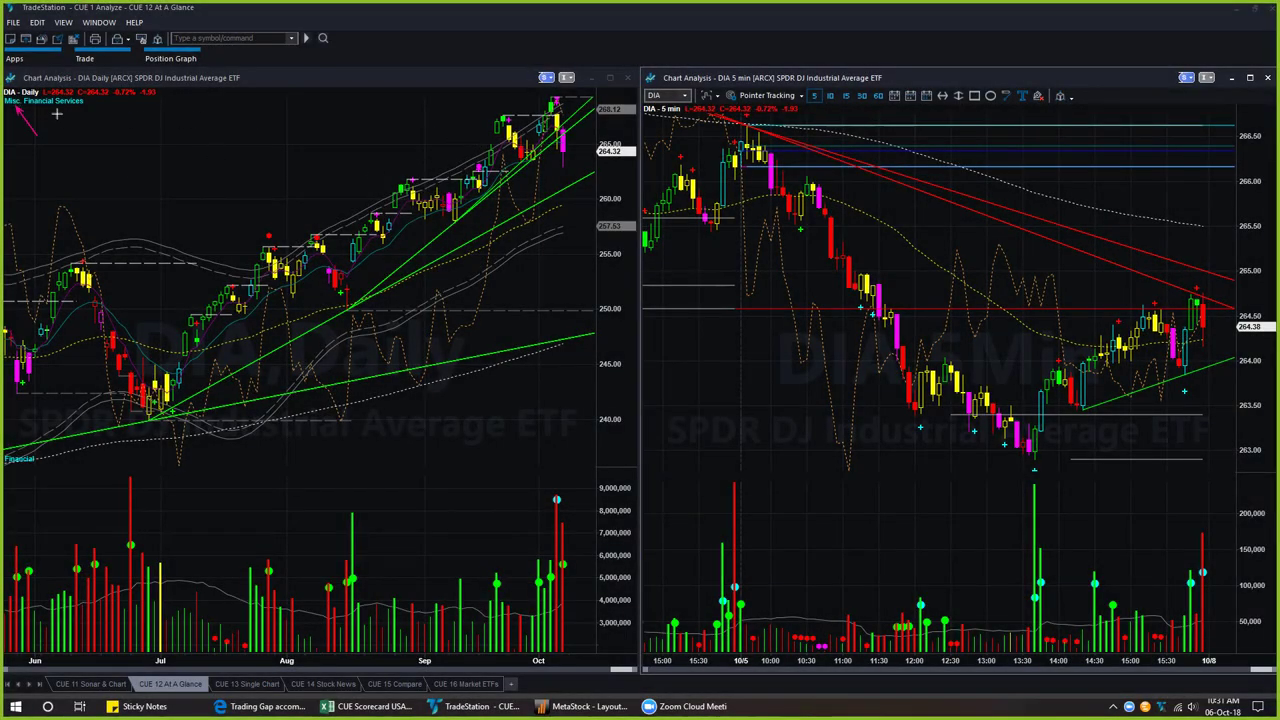
- In TradeStation, draw arrows pointing to the DIA daily and 5-minute chart labels and to the latest candles on the daily chart
{"action": "left_click_drag", "start_coordinate": [64, 119], "coordinate": [37, 106]}
{"action": "left_click_drag", "start_coordinate": [648, 153], "coordinate": [675, 118]}
{"action": "left_click_drag", "start_coordinate": [604, 100], "coordinate": [562, 130]}
- On the DIA 5-minute chart, mark the upper and lower early range lines and the drop below them with arrows
{"action": "left_click_drag", "start_coordinate": [752, 127], "coordinate": [810, 128]}
{"action": "left_click_drag", "start_coordinate": [750, 168], "coordinate": [810, 170]}
{"action": "left_click_drag", "start_coordinate": [759, 180], "coordinate": [770, 195]}
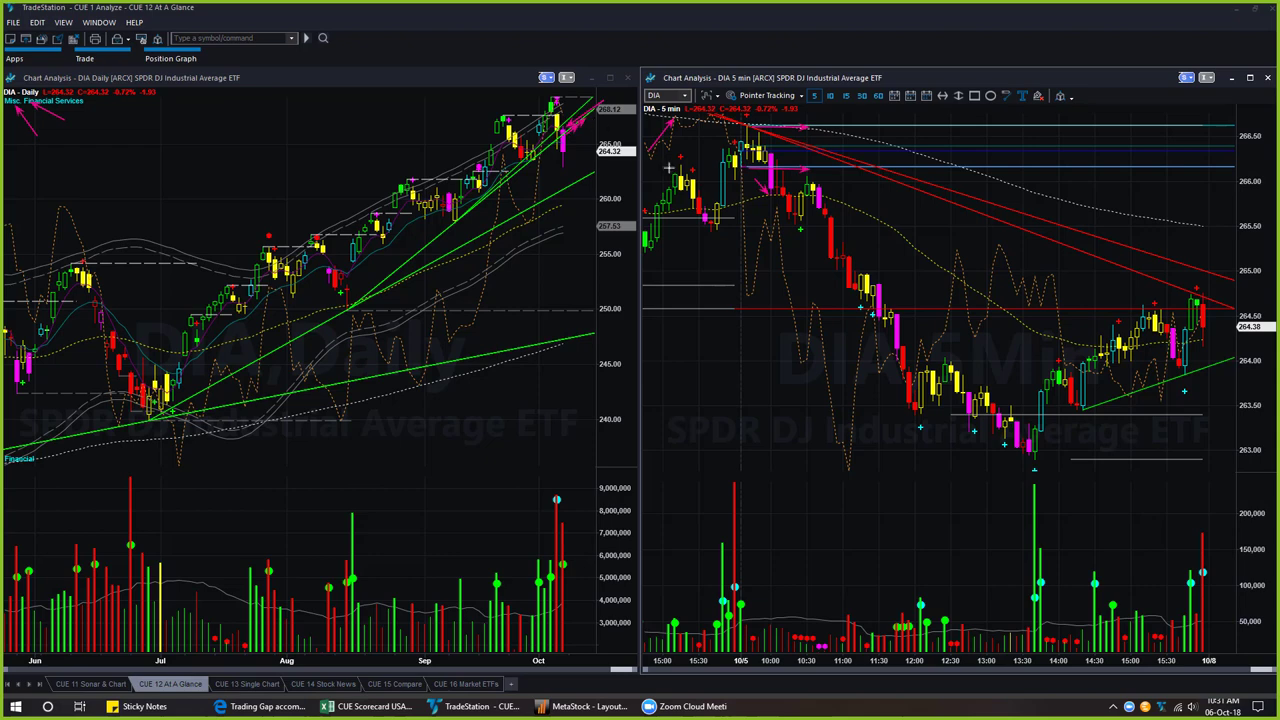
{"action": "left_click_drag", "start_coordinate": [758, 170], "coordinate": [856, 172]}
{"action": "left_click_drag", "start_coordinate": [787, 126], "coordinate": [852, 128]}
{"action": "left_click_drag", "start_coordinate": [763, 208], "coordinate": [972, 465]}
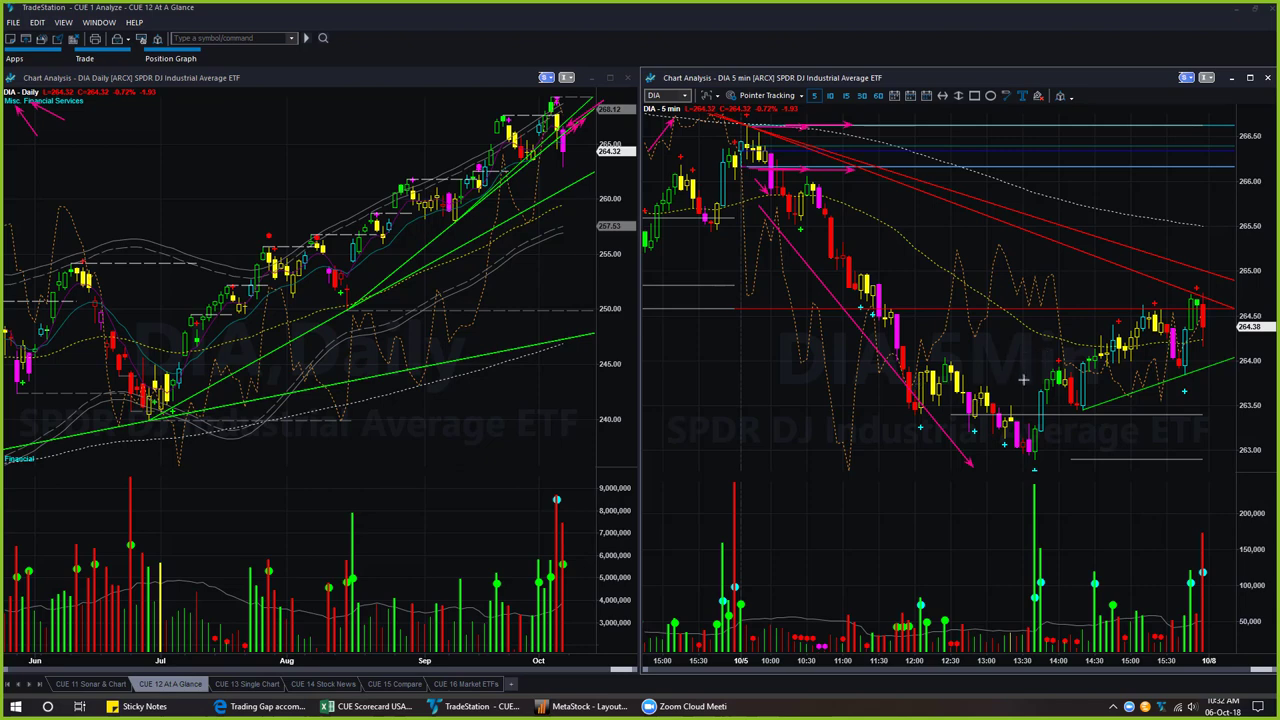
- Mark the late rebound on the DIA 5-minute chart and the latest candles on the daily chart, then clear the annotations
{"action": "mouse_move", "coordinate": [1070, 436]}
{"action": "left_mouse_down"}
{"action": "mouse_move", "coordinate": [1138, 408]}
{"action": "mouse_move", "coordinate": [1226, 334]}
{"action": "left_mouse_up"}
{"action": "left_click_drag", "start_coordinate": [605, 217], "coordinate": [572, 175]}
{"action": "key", "text": "Escape"}
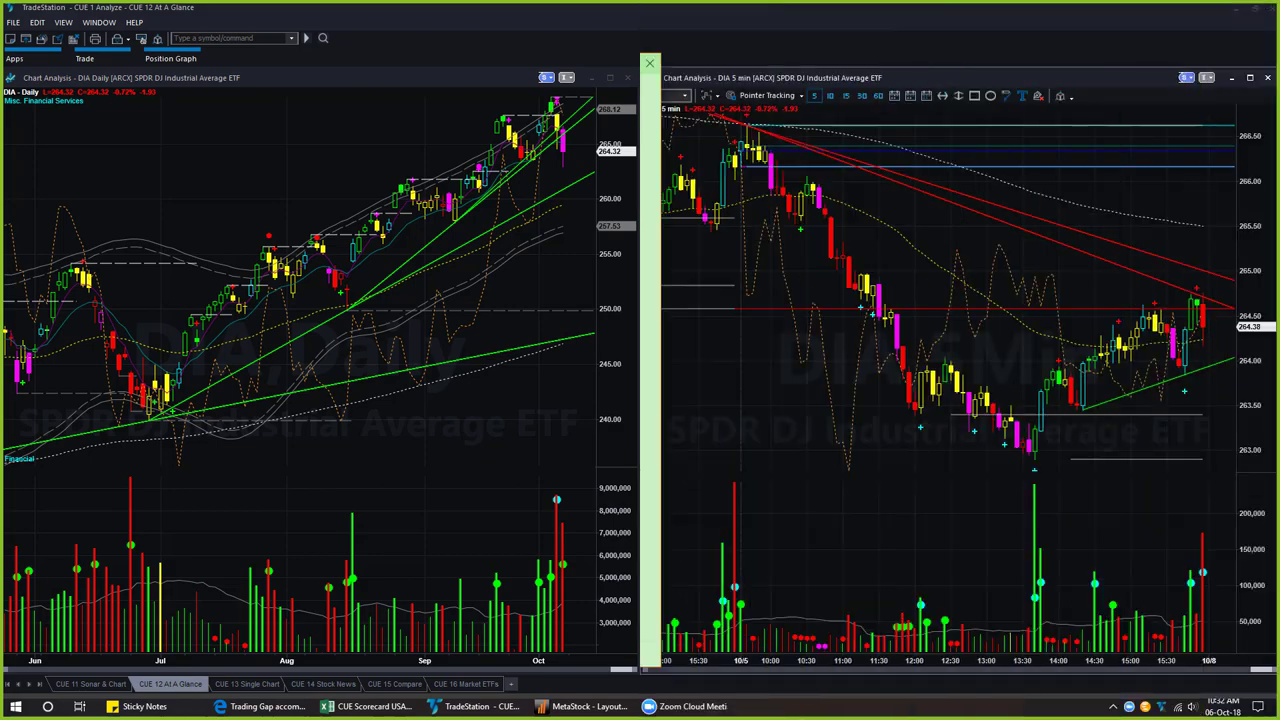
- Review the sticky note by highlighting the dashboard buy opportunities, CRTO, Electric Utilities and accelerating industries entries
{"action": "key", "text": "alt+Tab"}
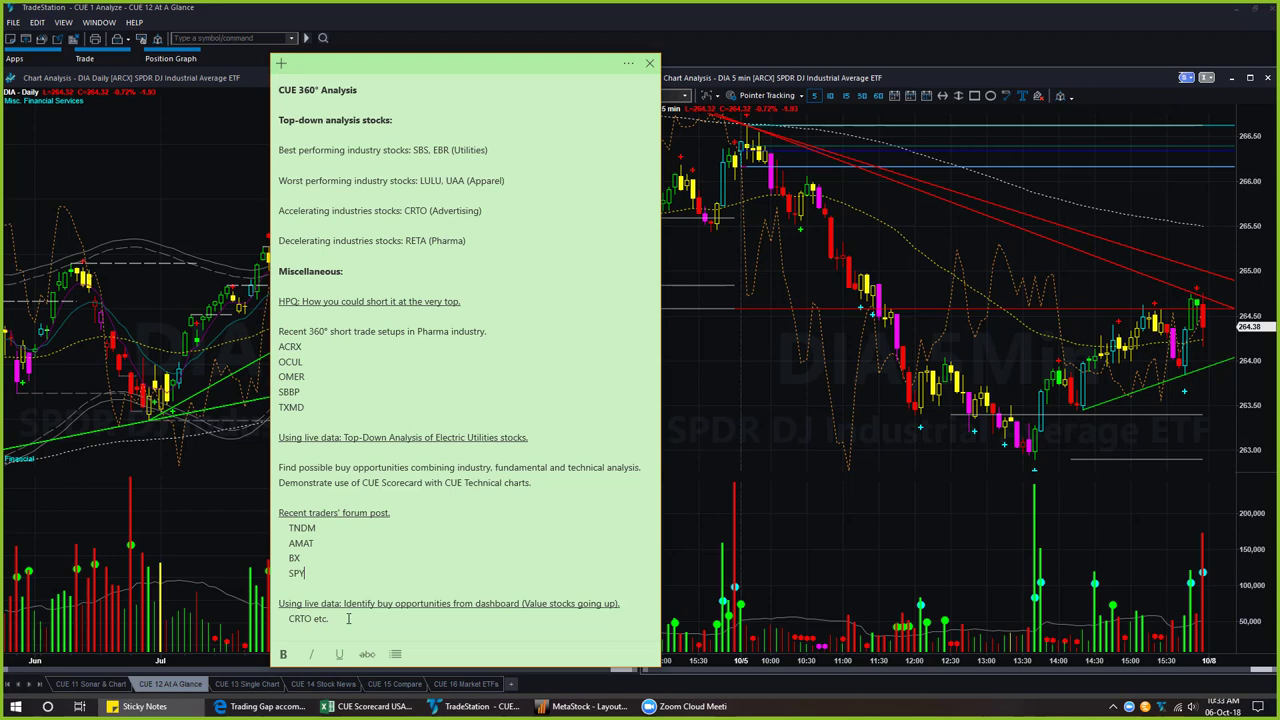
{"action": "left_click_drag", "start_coordinate": [330, 618], "coordinate": [283, 603]}
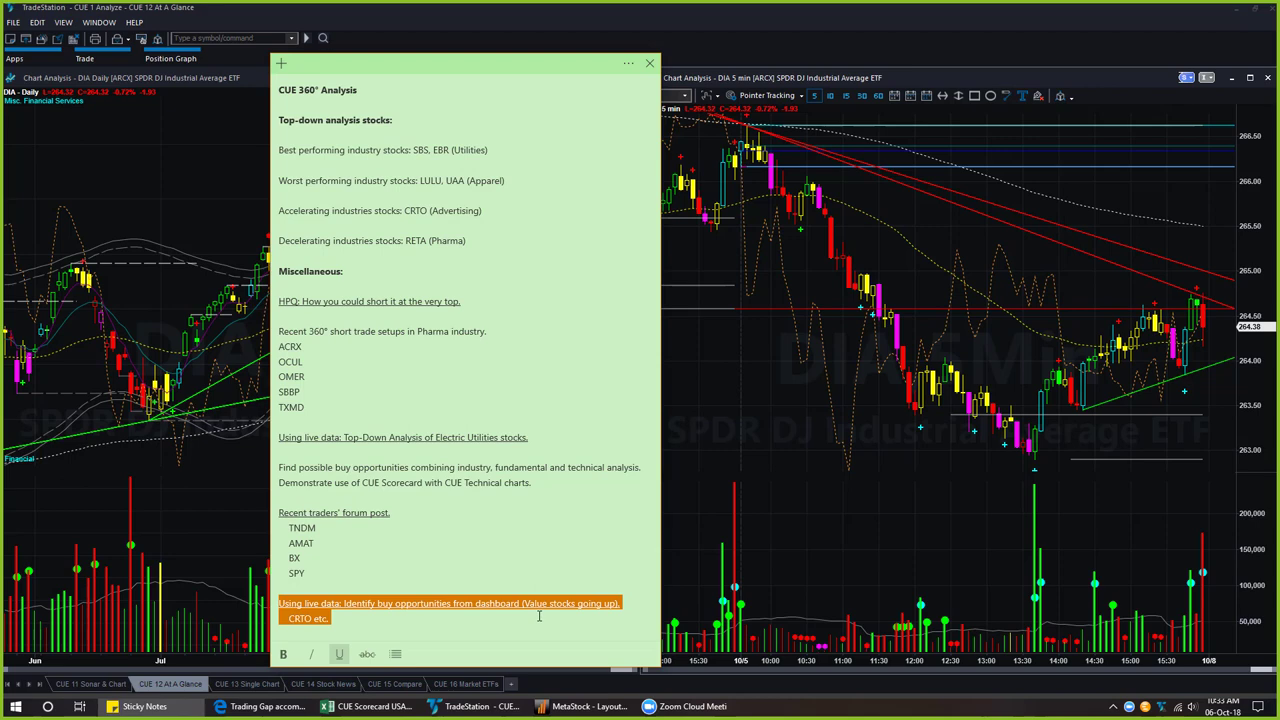
{"action": "left_click", "coordinate": [381, 619]}
{"action": "left_click_drag", "start_coordinate": [340, 622], "coordinate": [273, 620]}
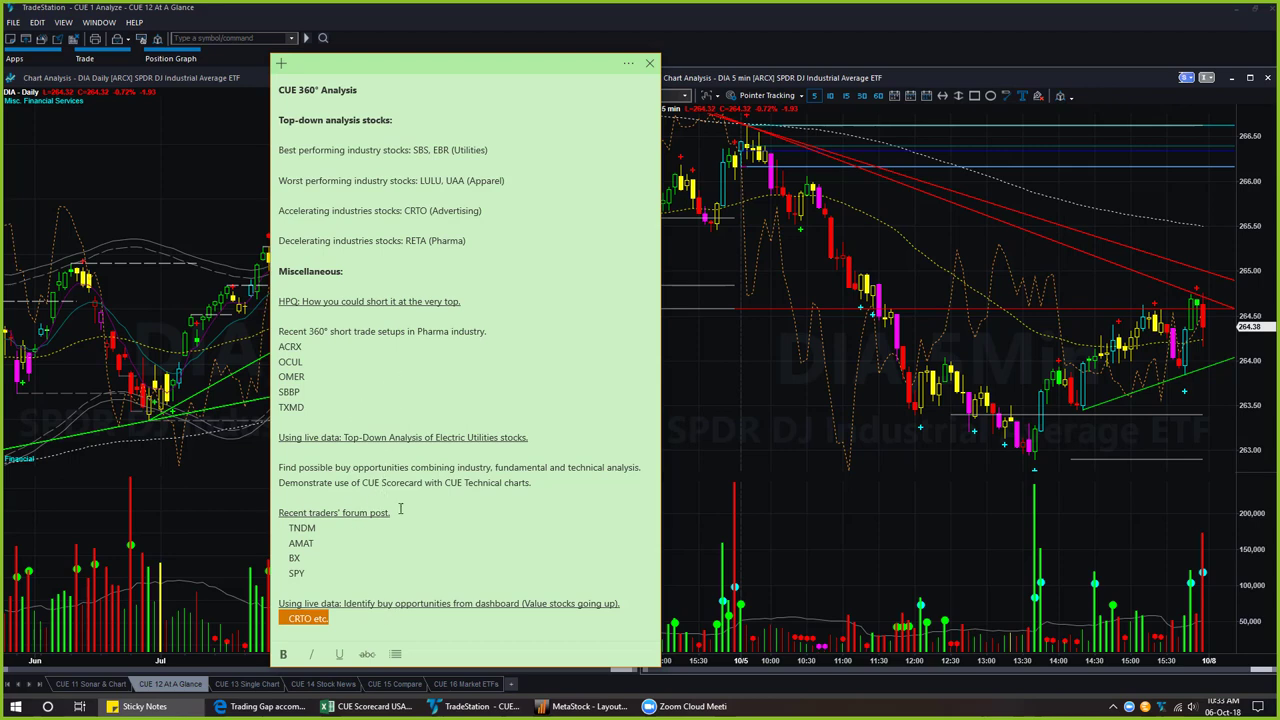
{"action": "left_click_drag", "start_coordinate": [542, 482], "coordinate": [276, 437]}
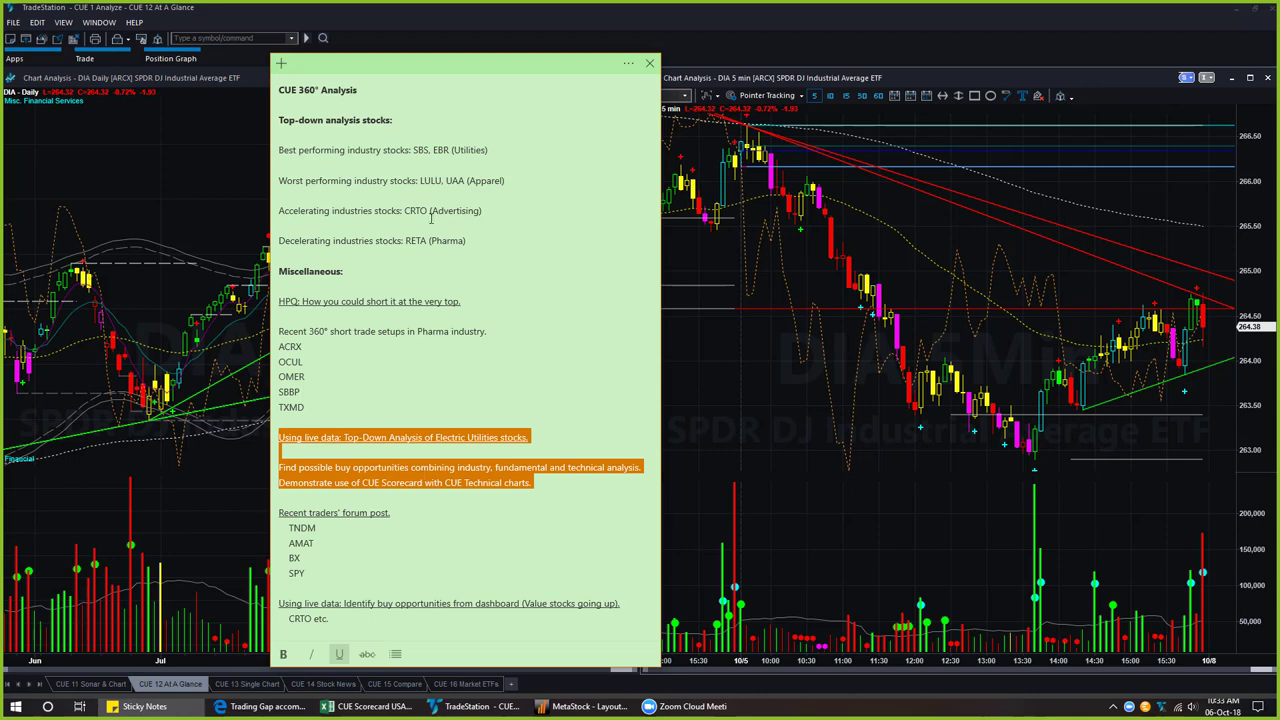
{"action": "left_click_drag", "start_coordinate": [488, 210], "coordinate": [270, 212]}
{"action": "left_click_drag", "start_coordinate": [336, 618], "coordinate": [276, 604]}
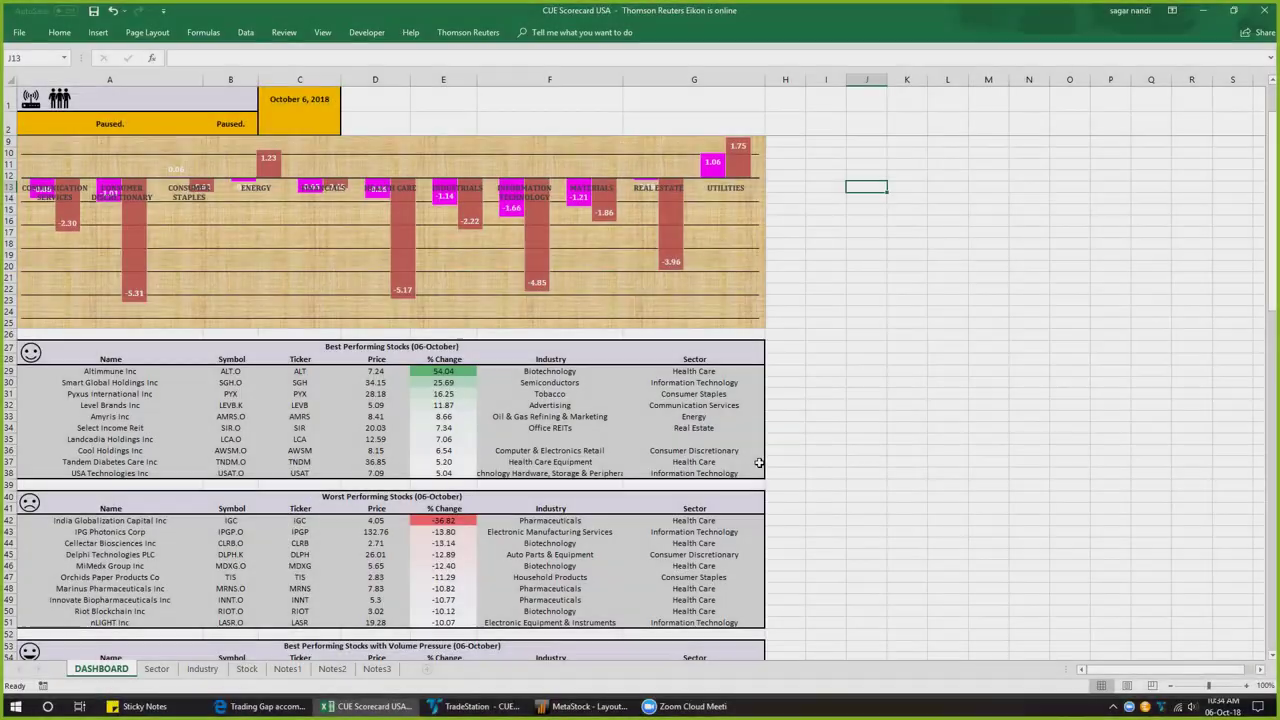
- In the CUE Scorecard workbook's dashboard, examine the Best Performing Stocks and Best Performing Optimally Valued Stocks tables, including industries and sectors
{"action": "scroll", "coordinate": [759, 463], "scroll_direction": "up", "scroll_amount": 2}
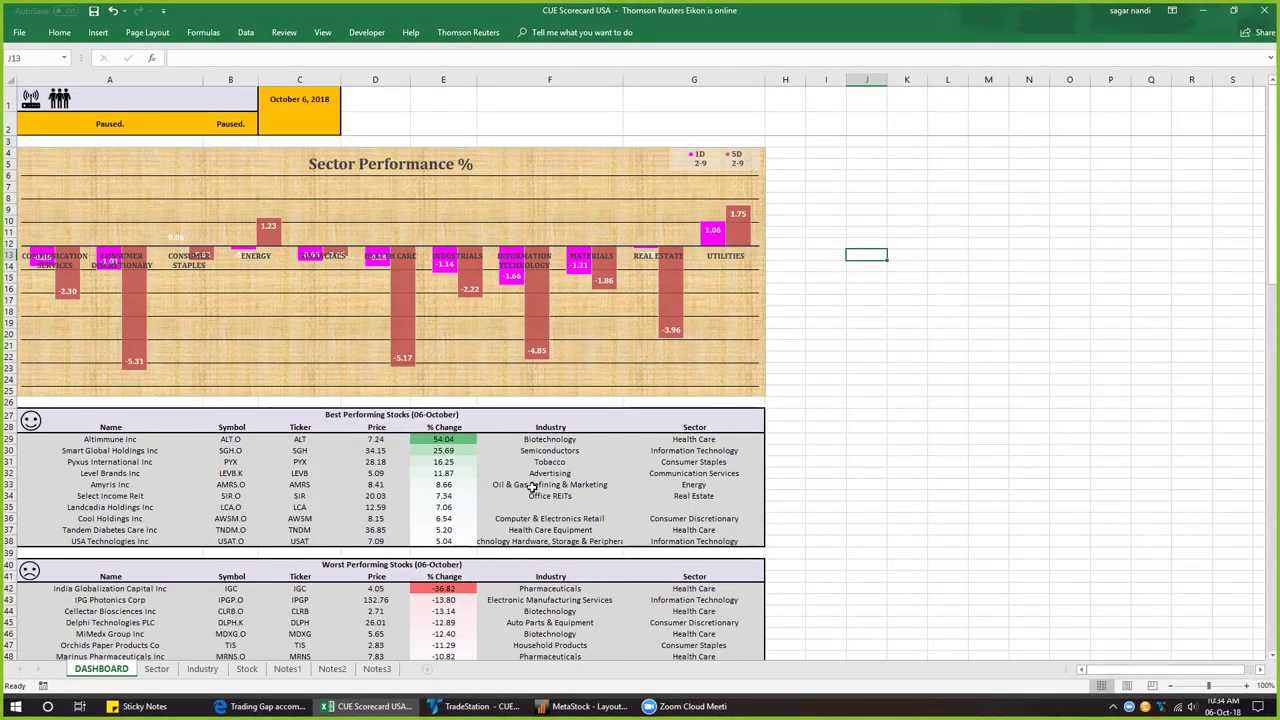
{"action": "left_click_drag", "start_coordinate": [456, 415], "coordinate": [470, 532]}
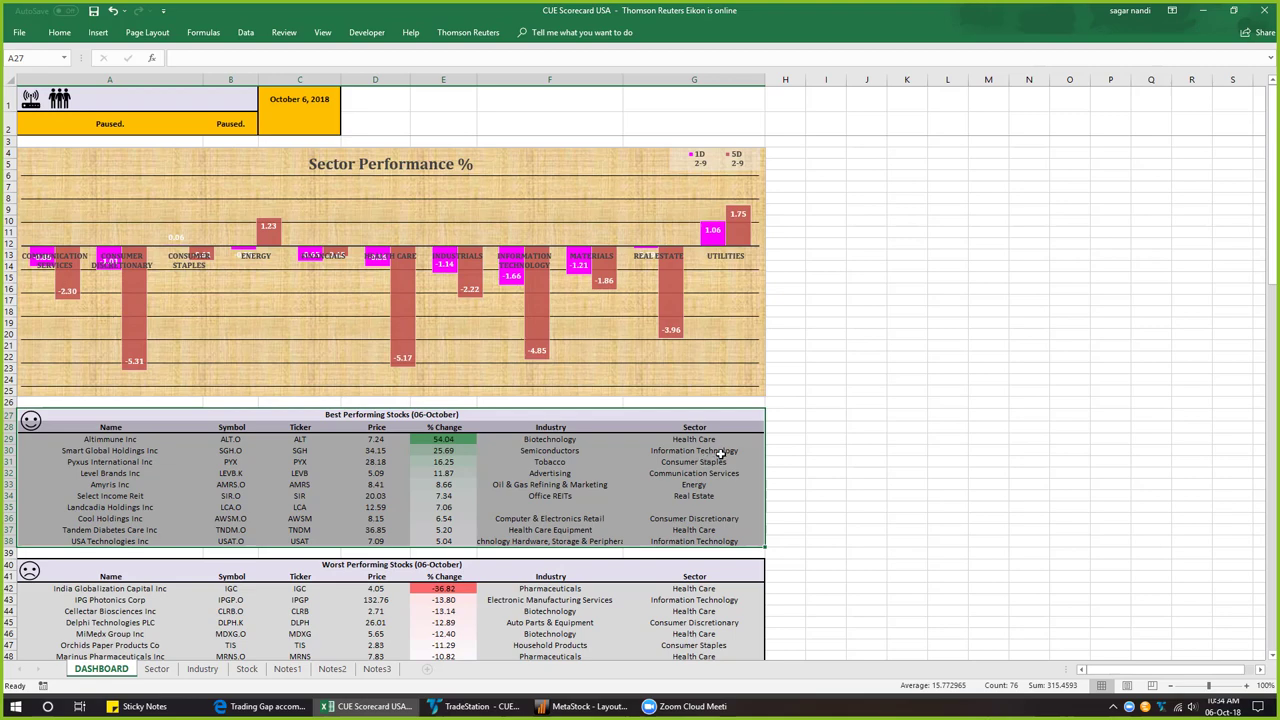
{"action": "left_click", "coordinate": [808, 438]}
{"action": "scroll", "coordinate": [808, 438], "scroll_direction": "down", "scroll_amount": 20}
{"action": "left_click_drag", "start_coordinate": [436, 155], "coordinate": [468, 281]}
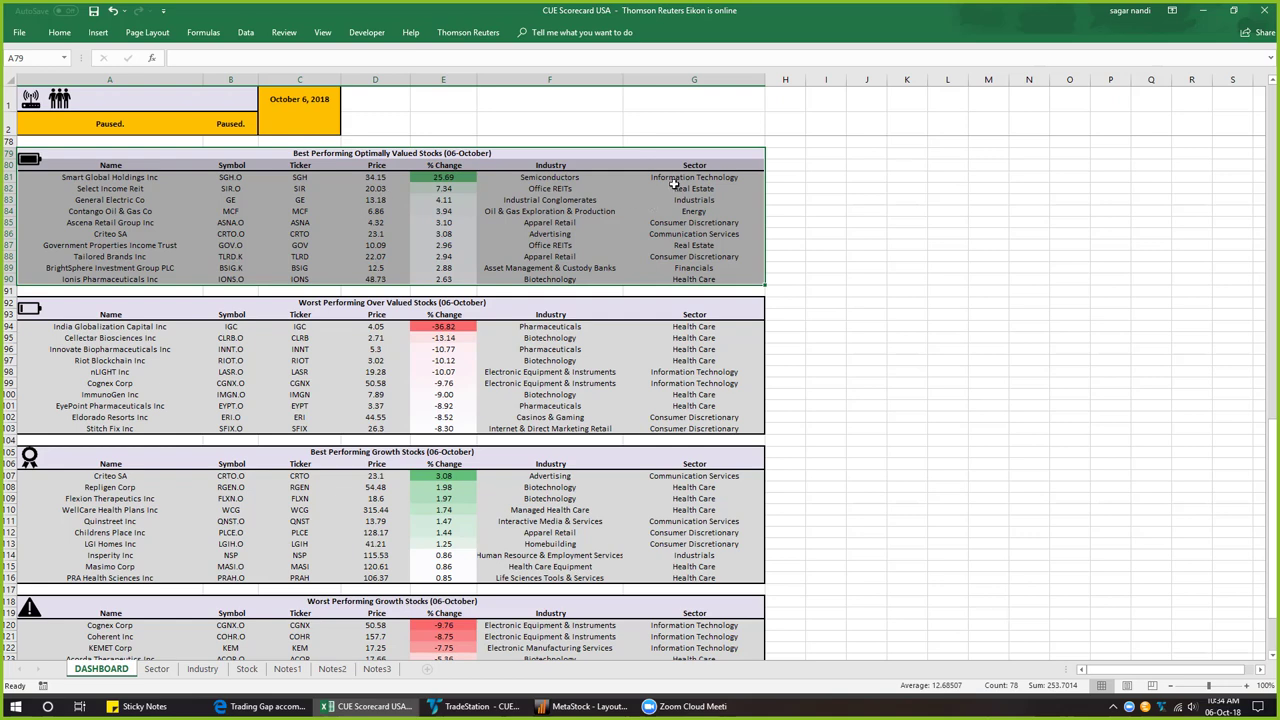
{"action": "left_click_drag", "start_coordinate": [675, 183], "coordinate": [537, 279]}
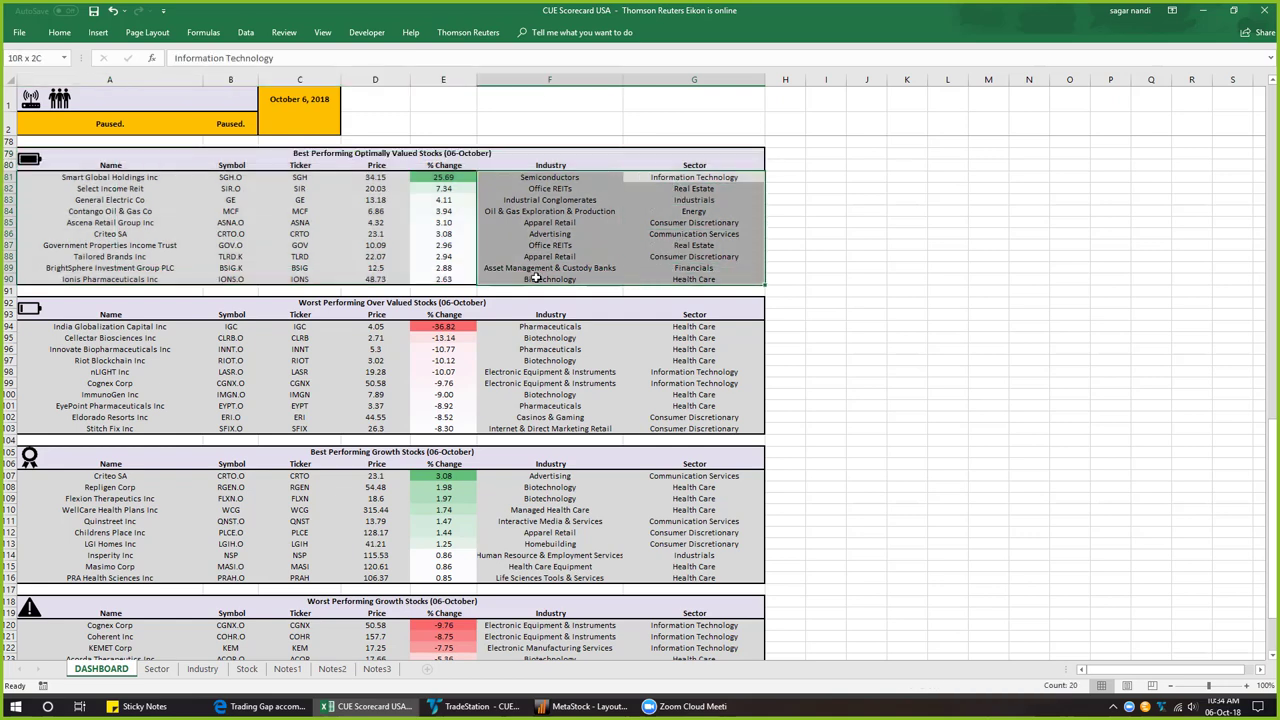
{"action": "left_click", "coordinate": [377, 211]}
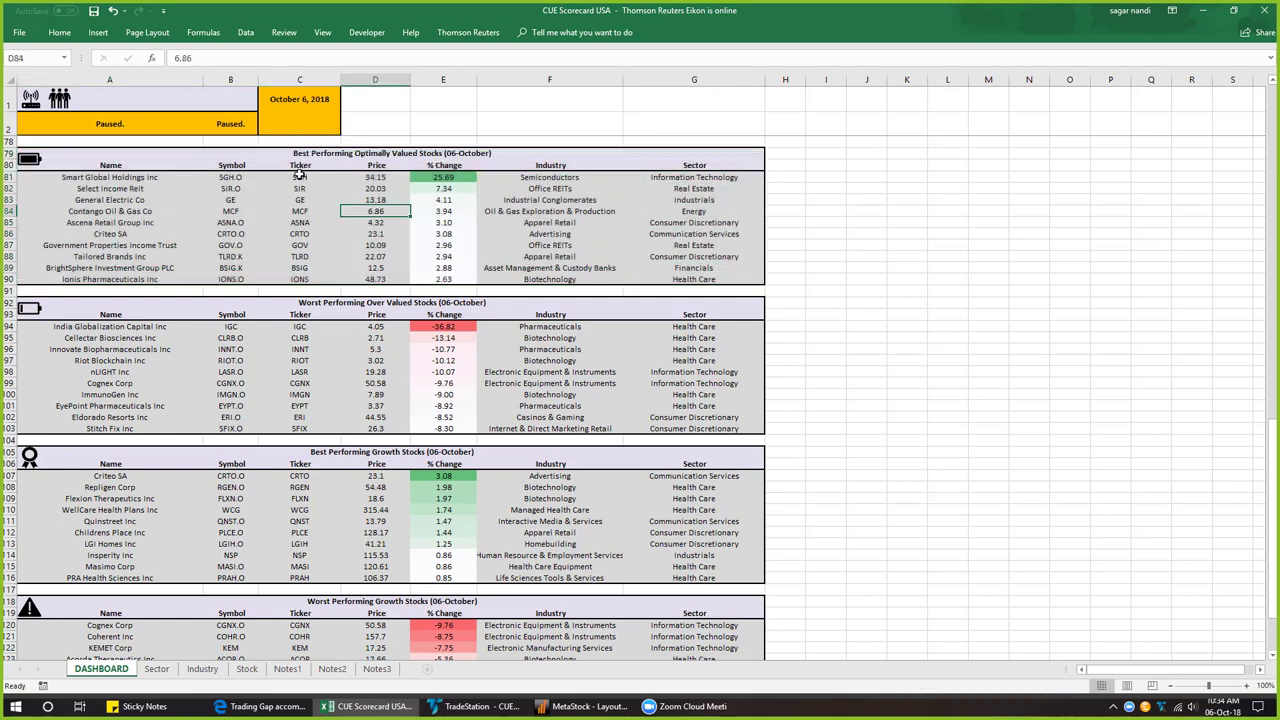
- Copy the ten tickers from SGH to IONS in the Best Performing Optimally Valued Stocks table and highlight their symbols
{"action": "left_click_drag", "start_coordinate": [299, 175], "coordinate": [300, 280]}
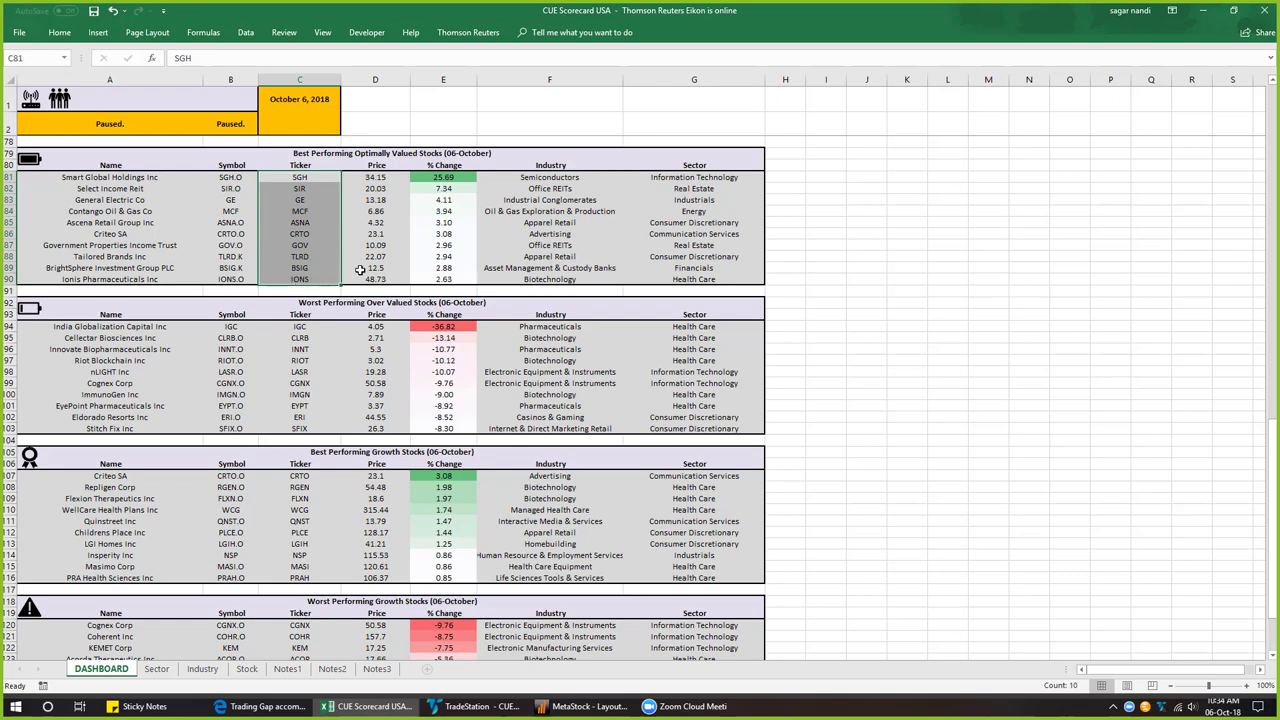
{"action": "key", "text": "ctrl+c"}
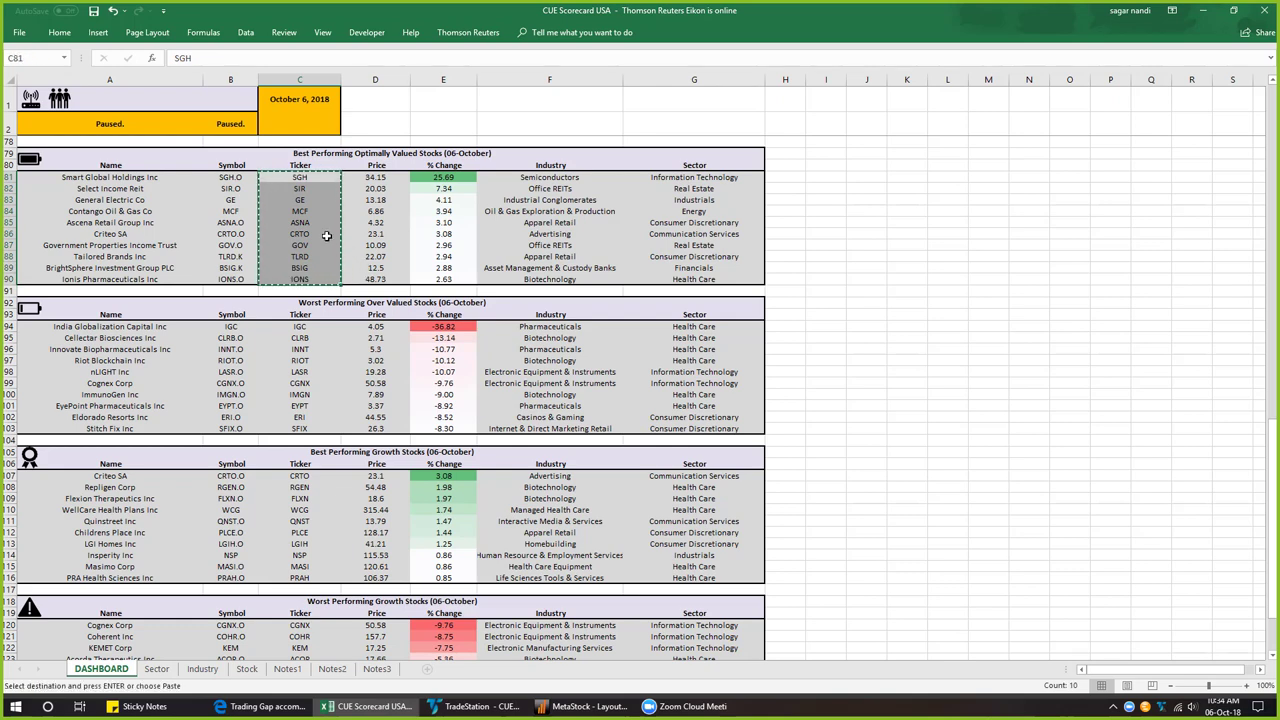
{"action": "left_click", "coordinate": [326, 235]}
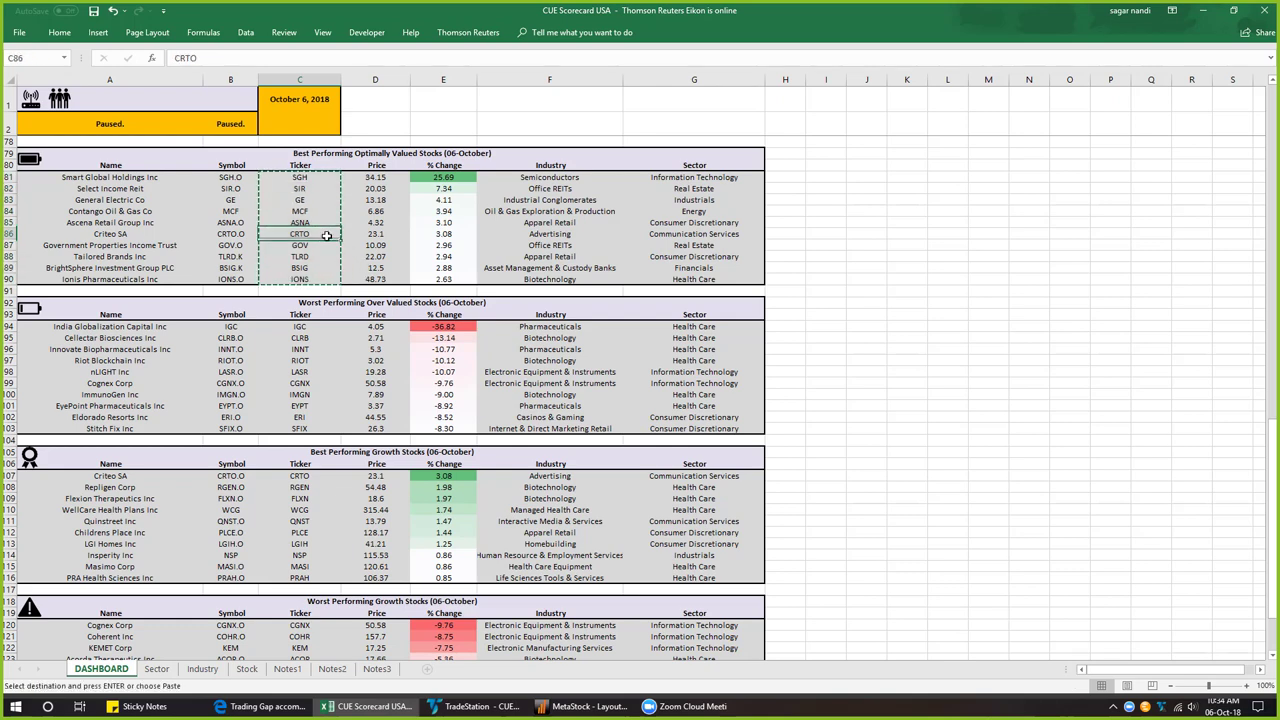
{"action": "left_click", "coordinate": [231, 178]}
{"action": "left_click_drag", "start_coordinate": [232, 196], "coordinate": [236, 280]}
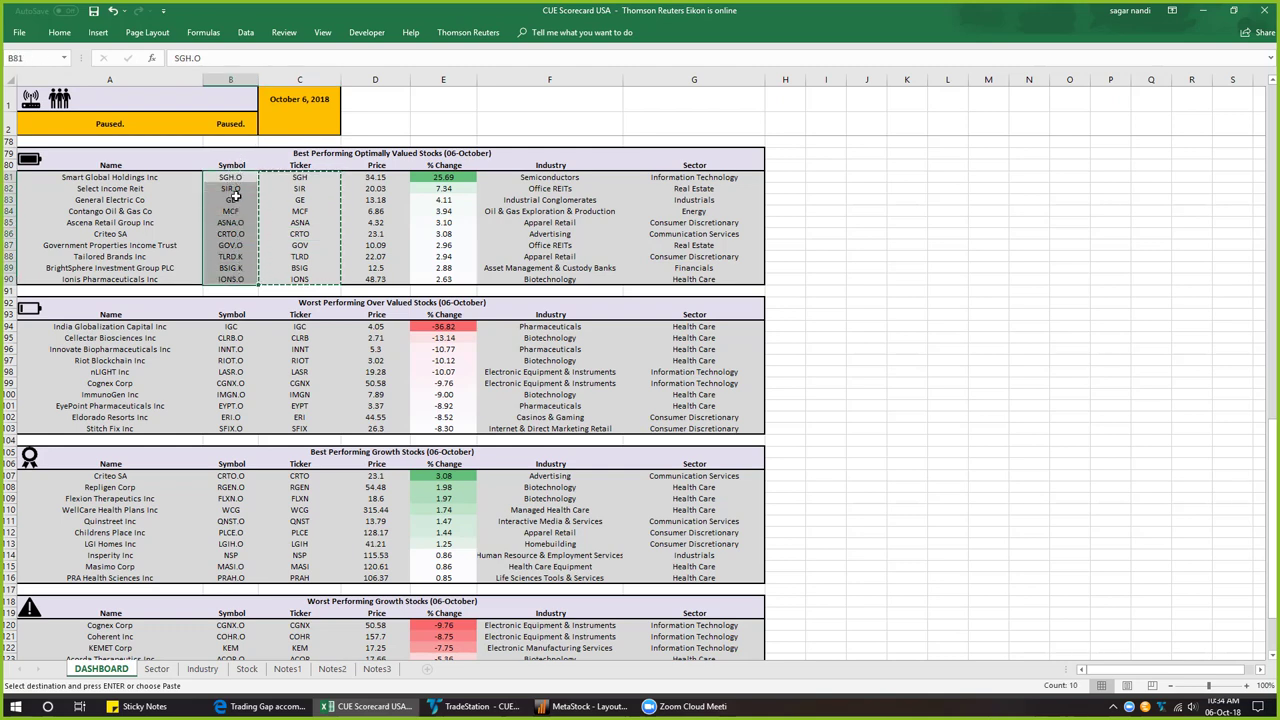
{"action": "left_click", "coordinate": [302, 178]}
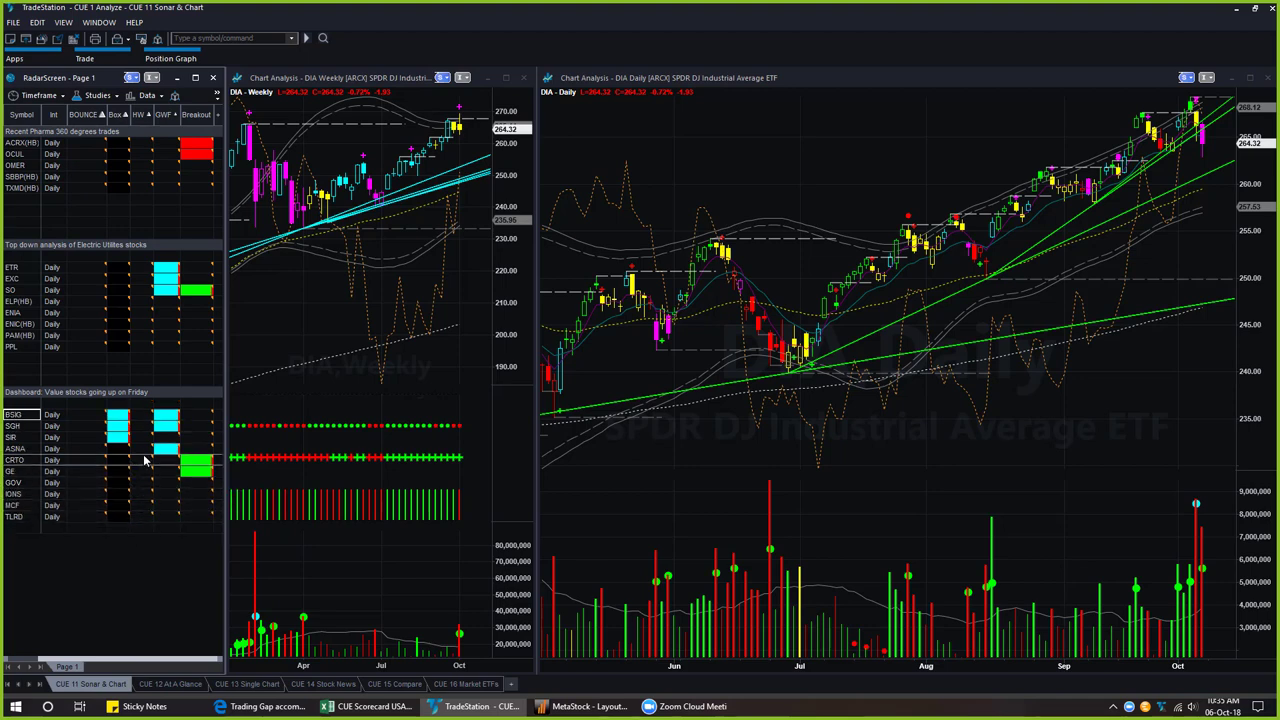
- In TradeStation, load the BSIG charts and mark the weekly and daily support lows, the volume spikes and the daily falling trendline with arrows
{"action": "left_click", "coordinate": [16, 416]}
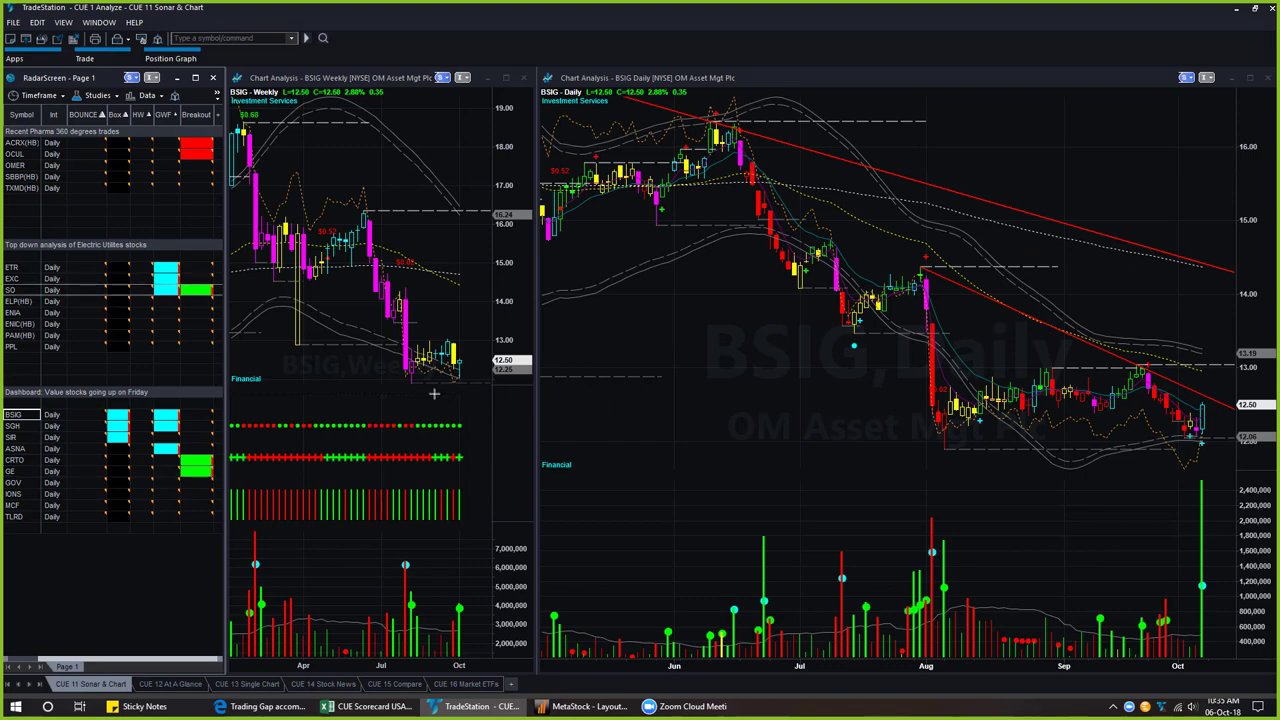
{"action": "left_click_drag", "start_coordinate": [410, 377], "coordinate": [480, 378]}
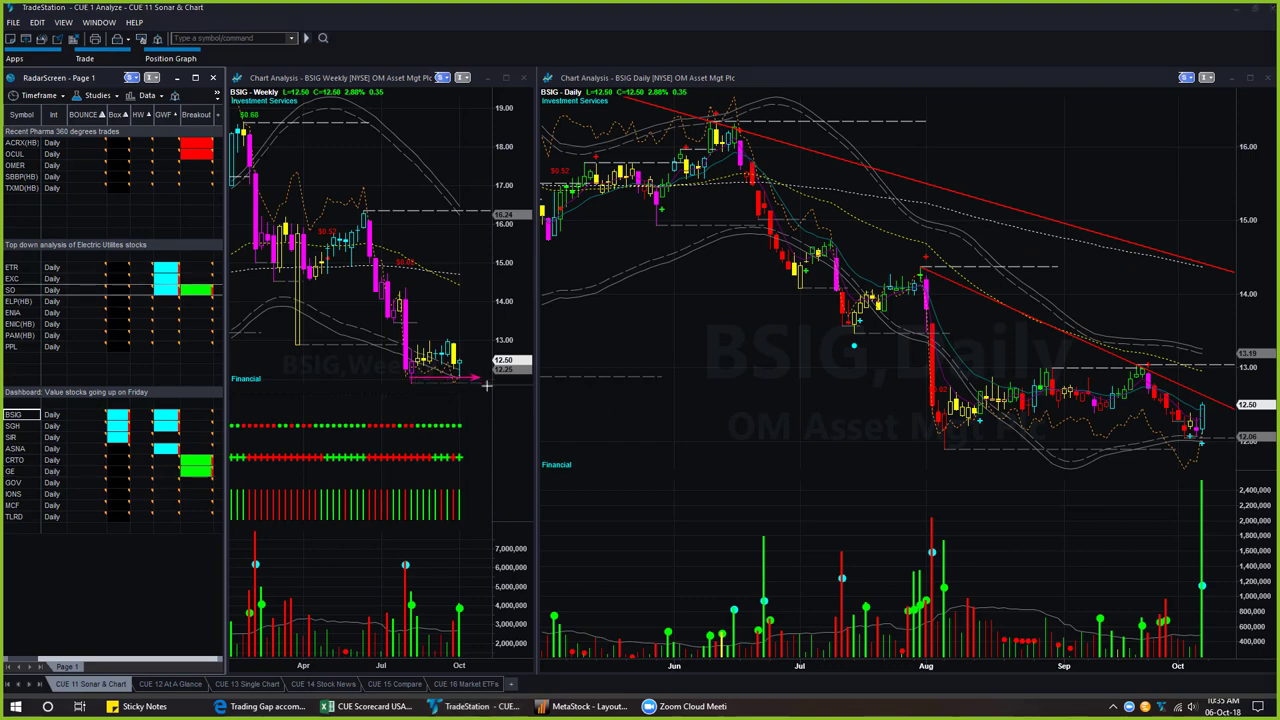
{"action": "left_click_drag", "start_coordinate": [474, 566], "coordinate": [463, 595]}
{"action": "left_click_drag", "start_coordinate": [478, 410], "coordinate": [460, 383]}
{"action": "left_click_drag", "start_coordinate": [948, 438], "coordinate": [1210, 440]}
{"action": "left_click_drag", "start_coordinate": [1108, 486], "coordinate": [1198, 527]}
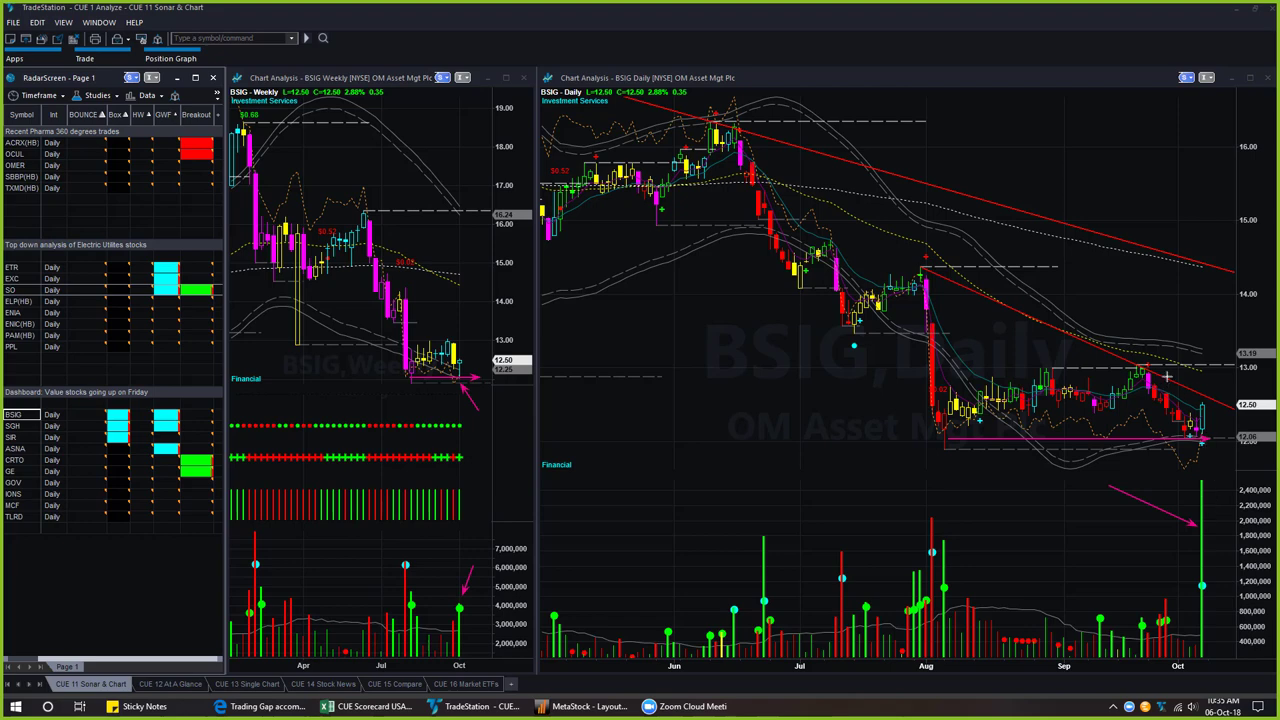
{"action": "left_click_drag", "start_coordinate": [1150, 377], "coordinate": [1230, 404]}
{"action": "left_click_drag", "start_coordinate": [1211, 391], "coordinate": [1231, 389]}
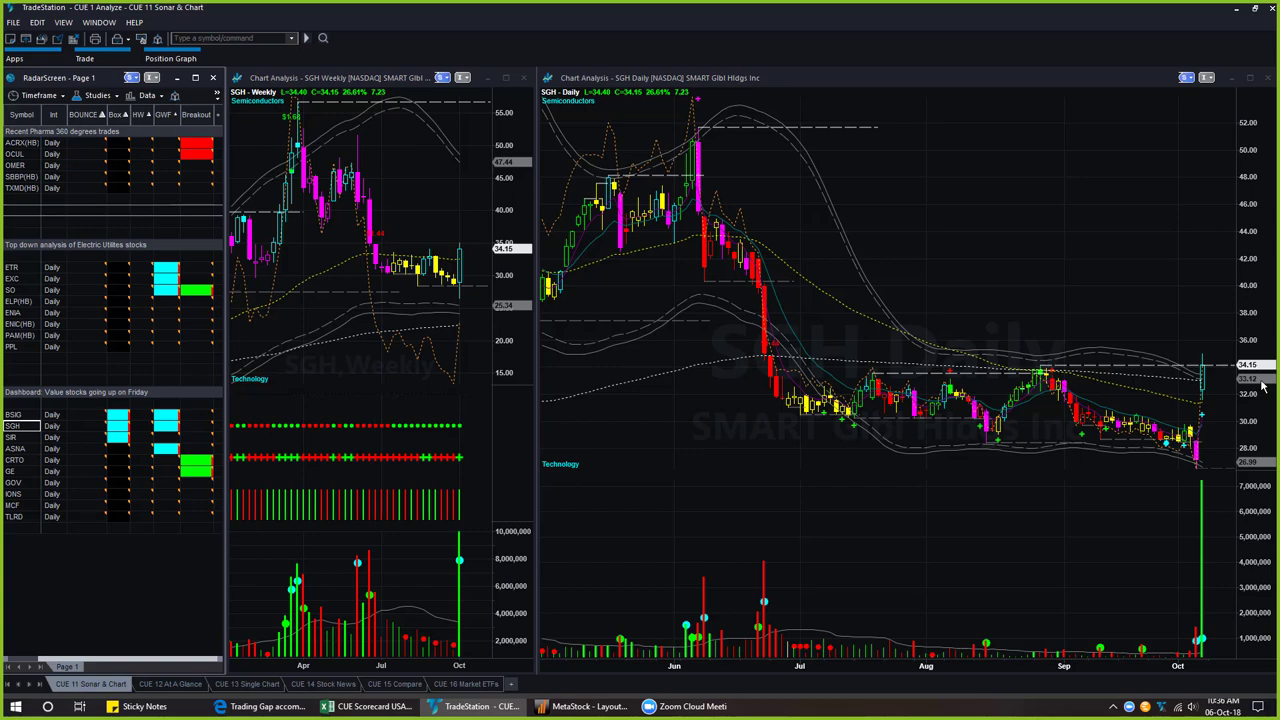
- Review the weekly and daily charts of SIR, ASNA and CRTO from the dashboard value stocks list
{"action": "left_click", "coordinate": [24, 441]}
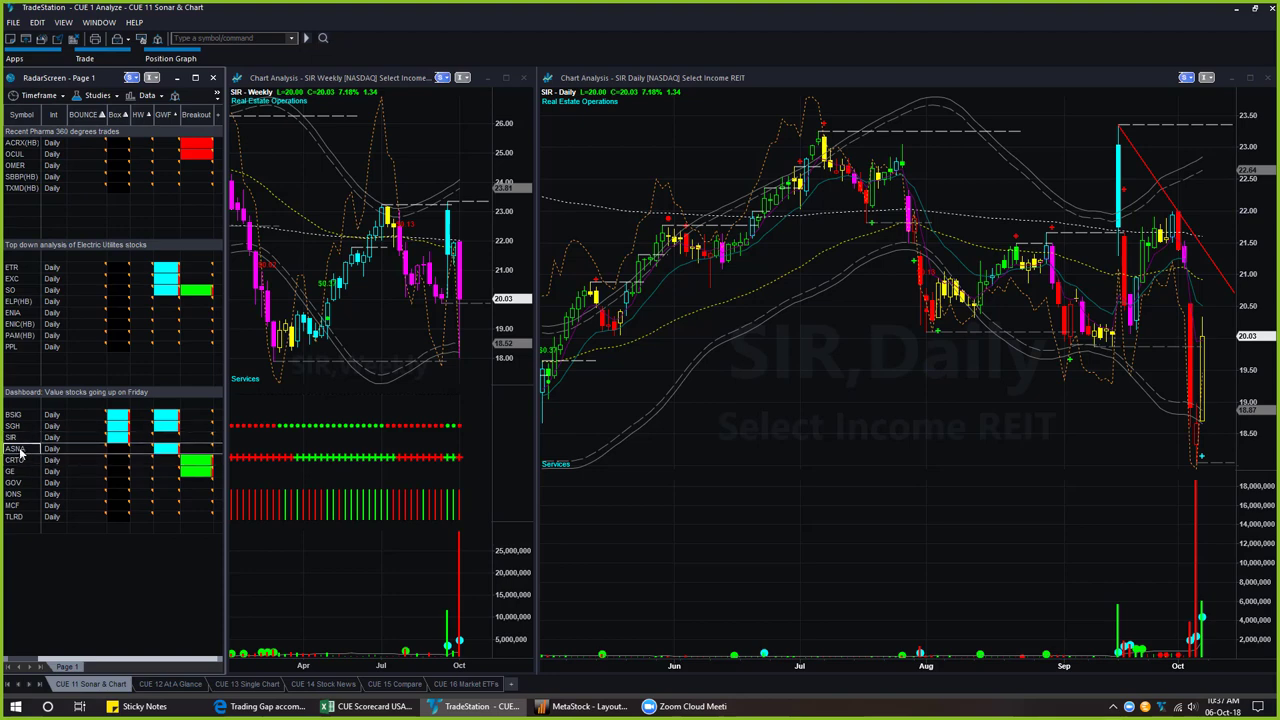
{"action": "left_click", "coordinate": [19, 450]}
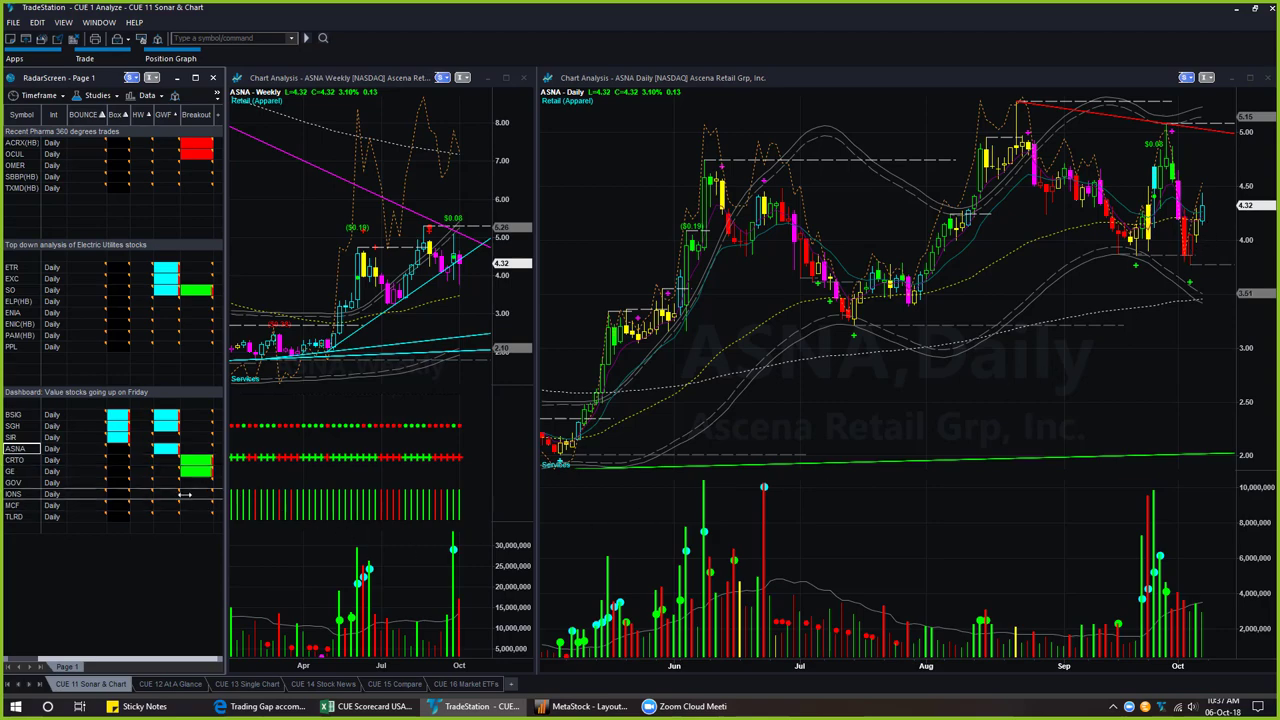
{"action": "left_click", "coordinate": [17, 461]}
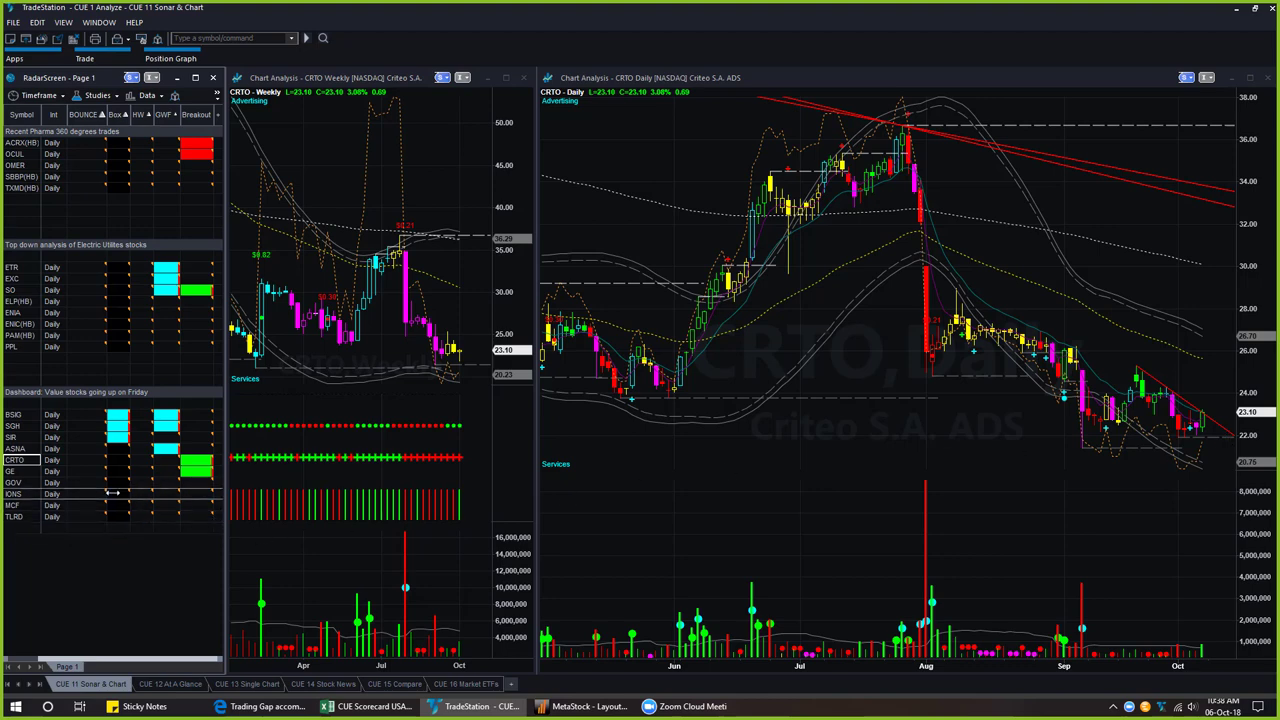
- Load the GE charts and mark the weekly April low, the drop below its level, the rebound and the latest volume bars with arrows
{"action": "left_click", "coordinate": [20, 471]}
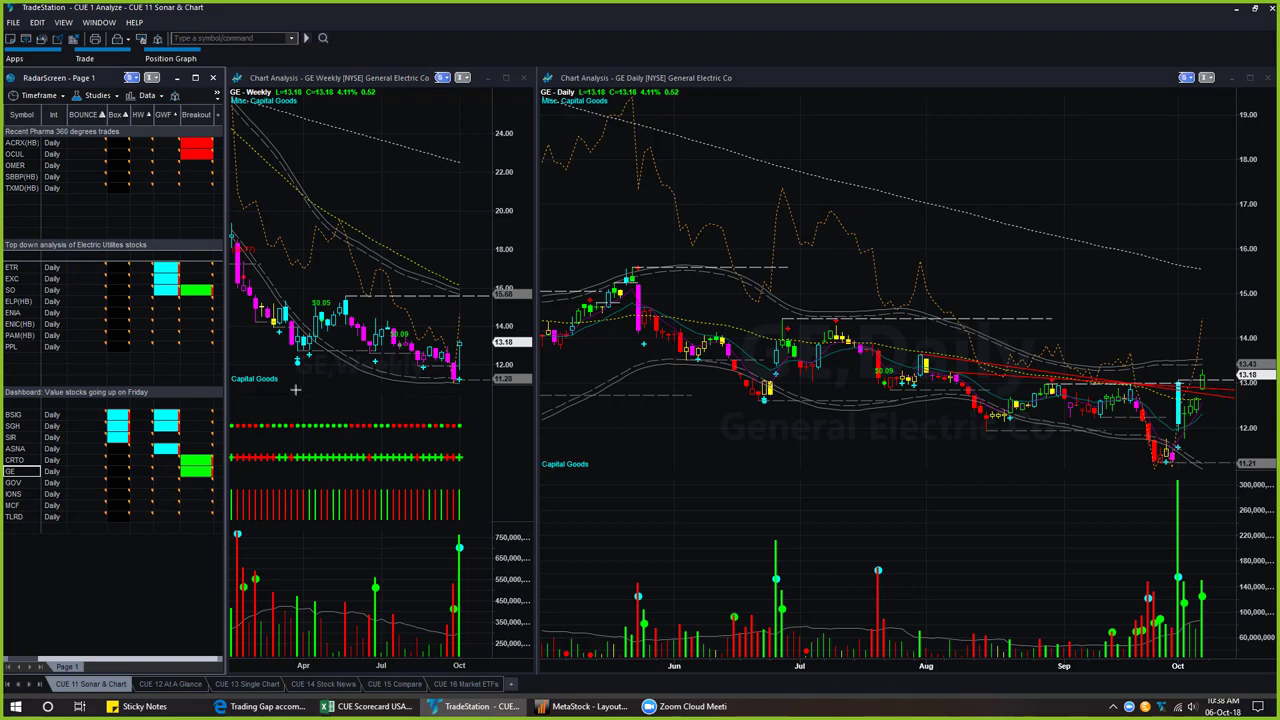
{"action": "left_click_drag", "start_coordinate": [299, 367], "coordinate": [437, 395]}
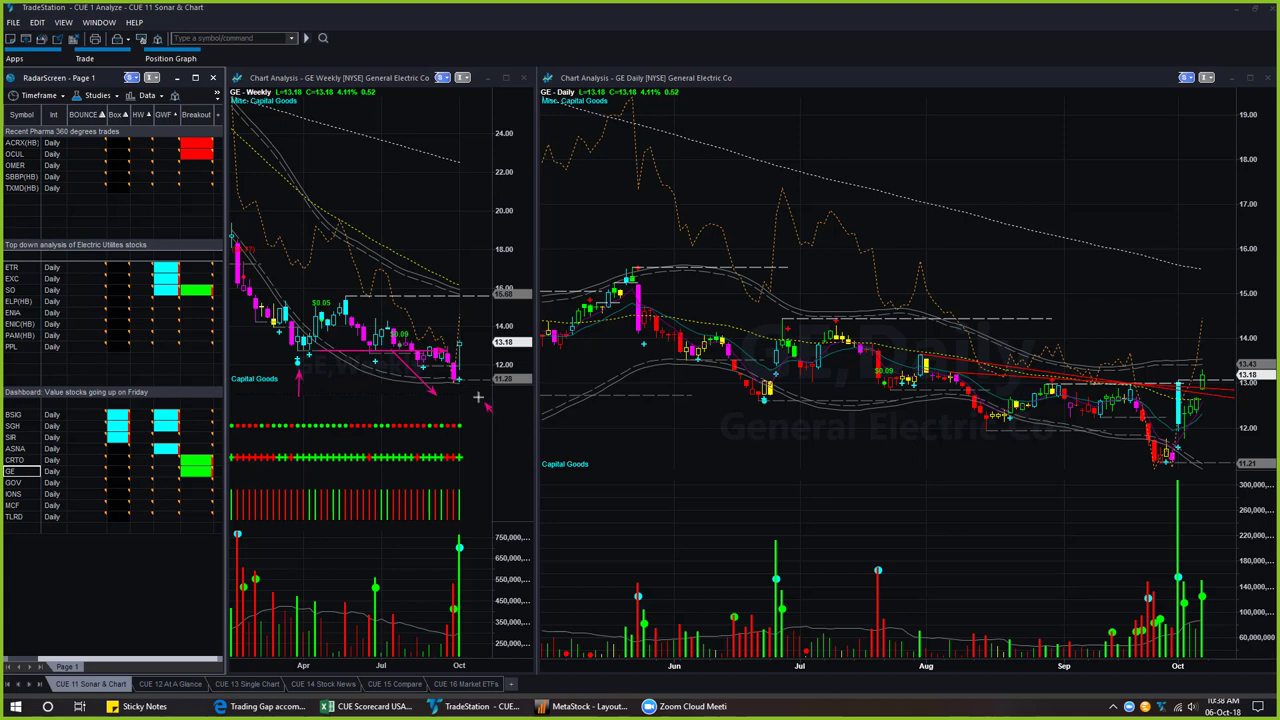
{"action": "left_click_drag", "start_coordinate": [491, 412], "coordinate": [463, 379]}
{"action": "left_click_drag", "start_coordinate": [485, 330], "coordinate": [467, 353]}
{"action": "left_click_drag", "start_coordinate": [443, 545], "coordinate": [451, 573]}
{"action": "left_click_drag", "start_coordinate": [478, 549], "coordinate": [466, 573]}
- On the GE daily chart, mark the June low level, the drop below it and the rebound, add a weekly level line, then clear the annotations
{"action": "mouse_move", "coordinate": [733, 468]}
{"action": "left_mouse_down"}
{"action": "mouse_move", "coordinate": [761, 410]}
{"action": "mouse_move", "coordinate": [813, 402]}
{"action": "mouse_move", "coordinate": [1240, 401]}
{"action": "left_mouse_up"}
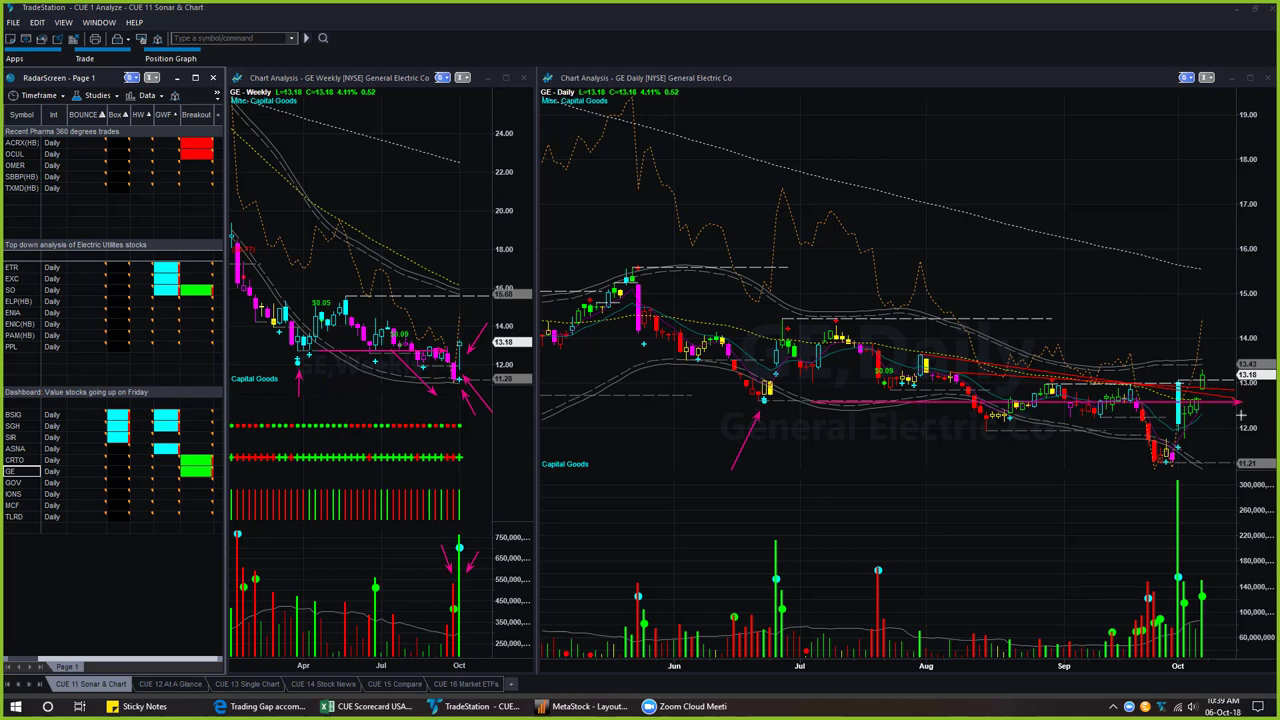
{"action": "left_click_drag", "start_coordinate": [966, 421], "coordinate": [1153, 468]}
{"action": "mouse_move", "coordinate": [1240, 512]}
{"action": "left_mouse_down"}
{"action": "mouse_move", "coordinate": [1206, 440]}
{"action": "mouse_move", "coordinate": [1230, 372]}
{"action": "left_mouse_up"}
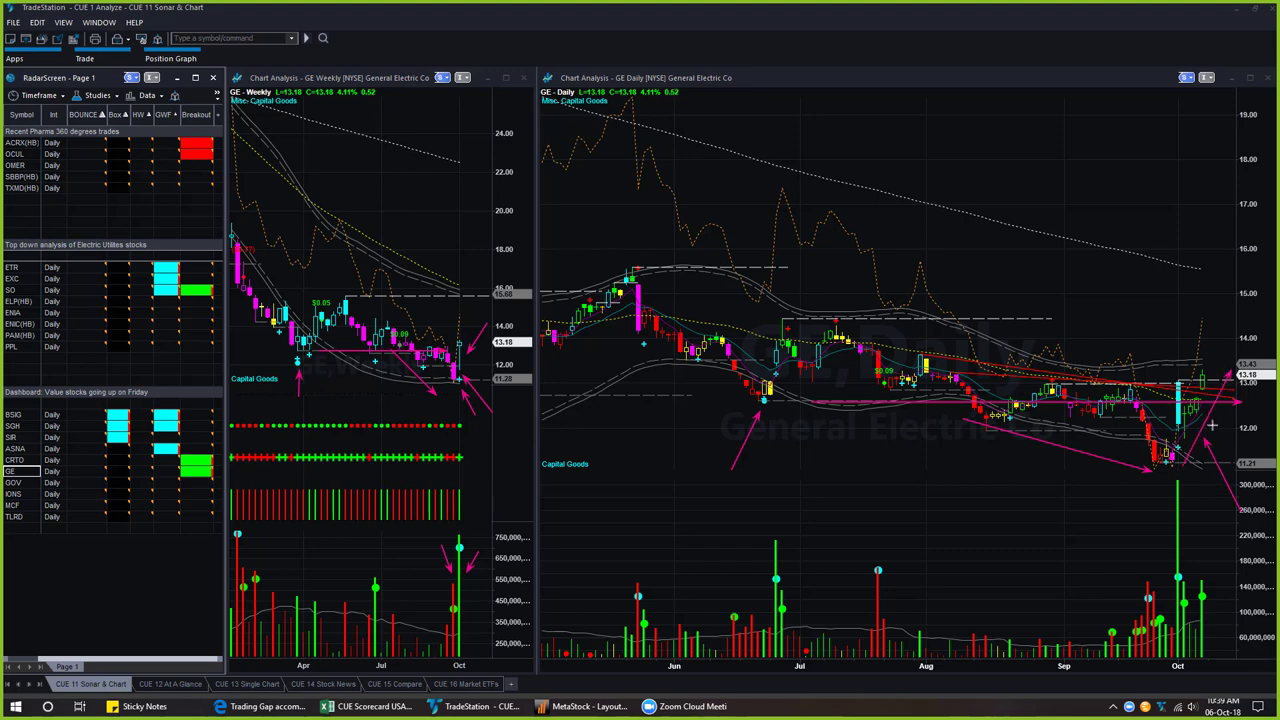
{"action": "left_click_drag", "start_coordinate": [314, 367], "coordinate": [480, 366]}
{"action": "left_click_drag", "start_coordinate": [1235, 334], "coordinate": [1208, 376]}
{"action": "left_click_drag", "start_coordinate": [1240, 410], "coordinate": [1266, 377]}
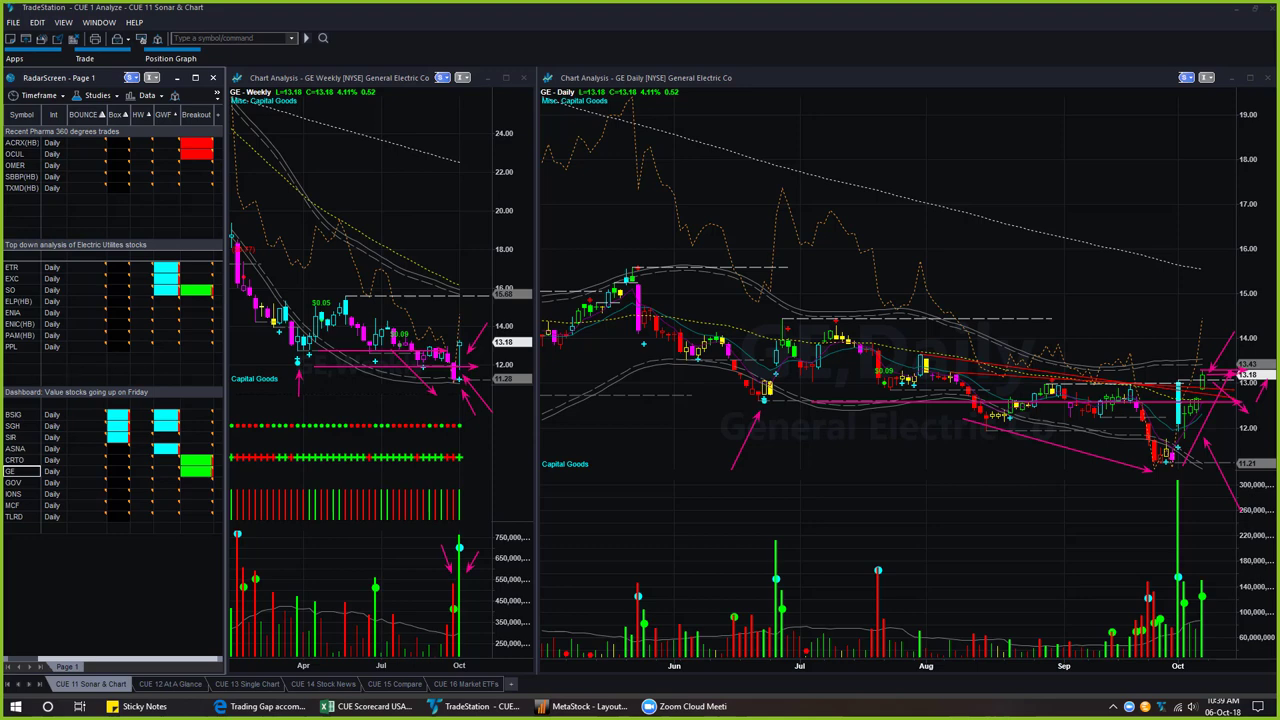
{"action": "key", "text": "Escape"}
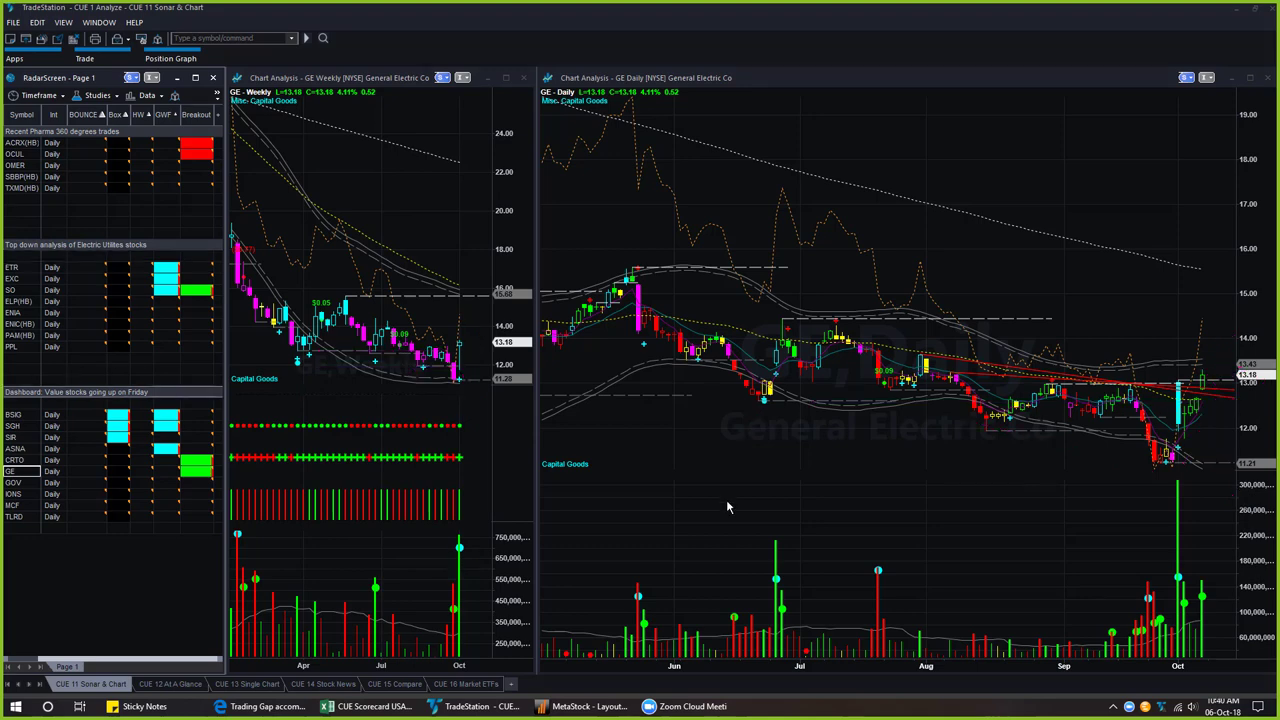